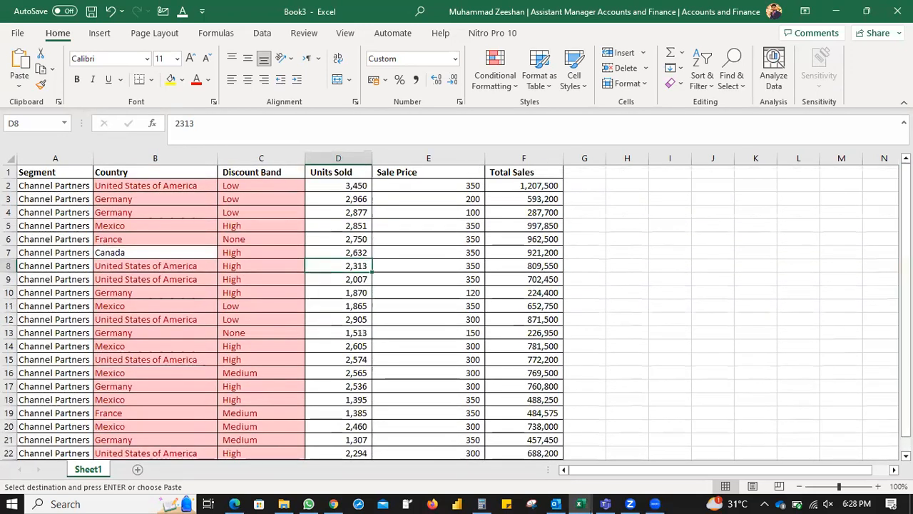
left_click(597, 269)
left_click(594, 209)
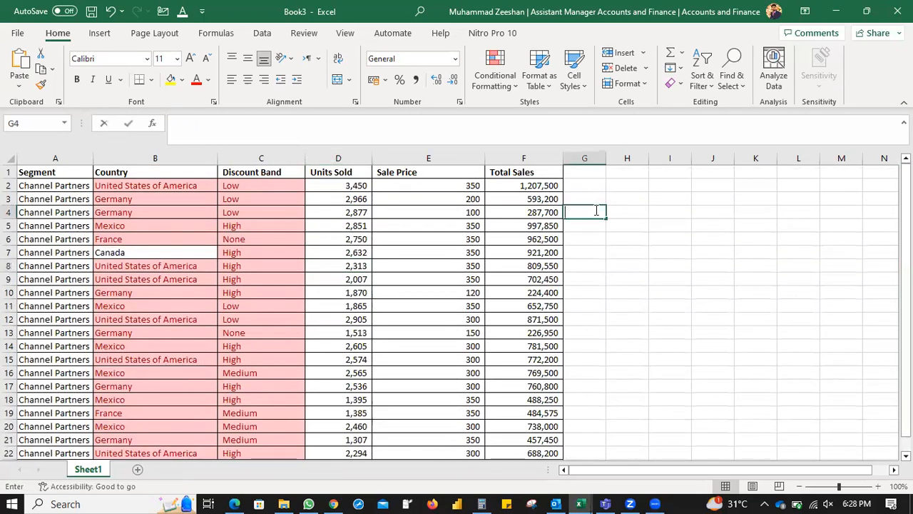
double_click(418, 224)
left_click(595, 175)
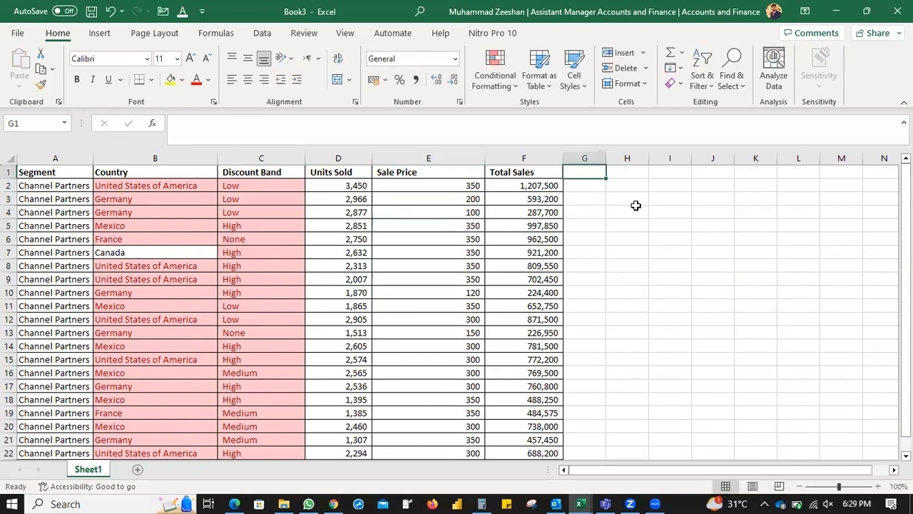
left_click(635, 207)
left_click(616, 196)
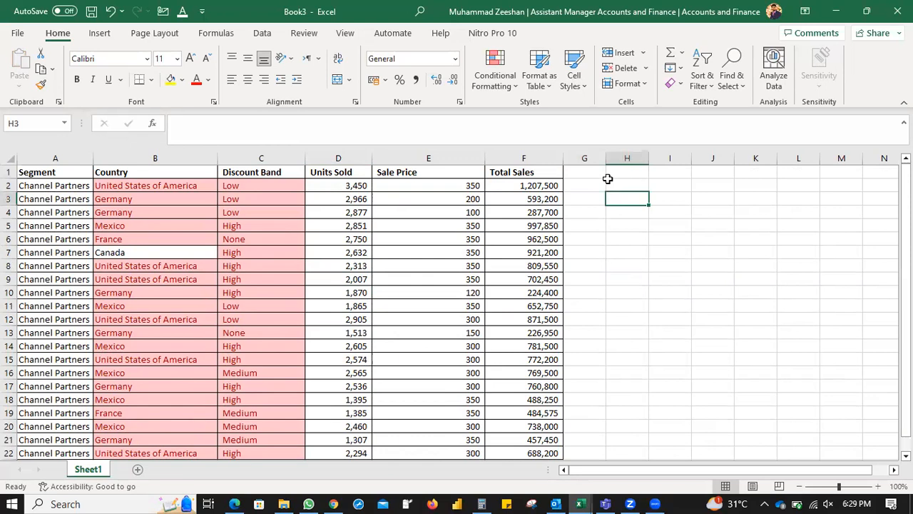
left_click(580, 198)
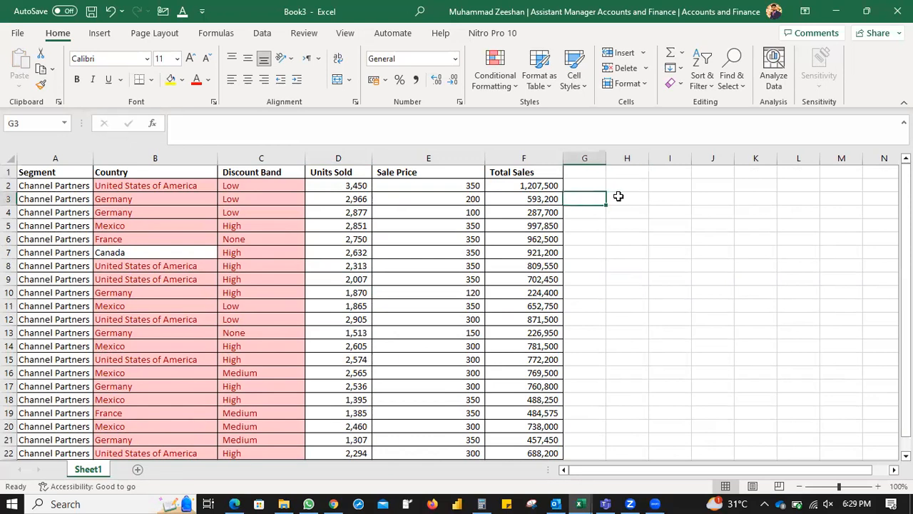
left_click(618, 197)
left_click(666, 197)
left_click(595, 214)
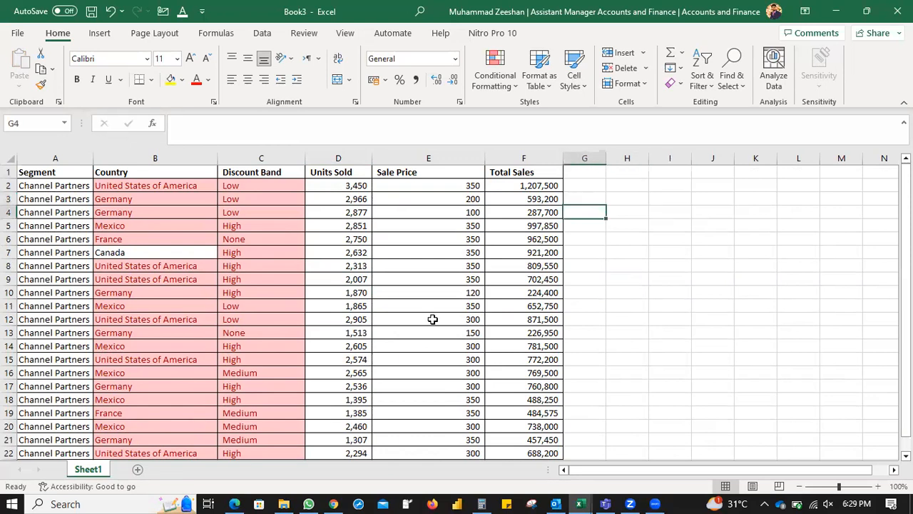
scroll(433, 319, "down", 2)
scroll(433, 319, "up", 2)
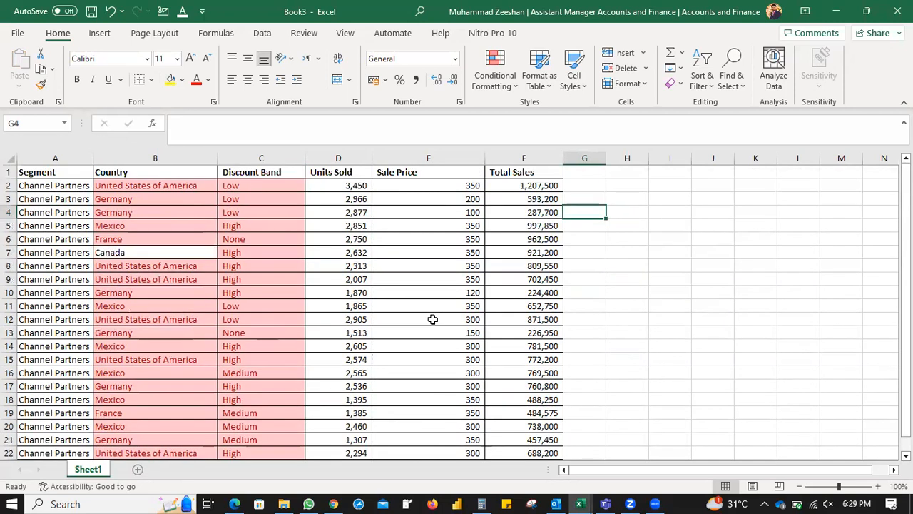
left_click(678, 323)
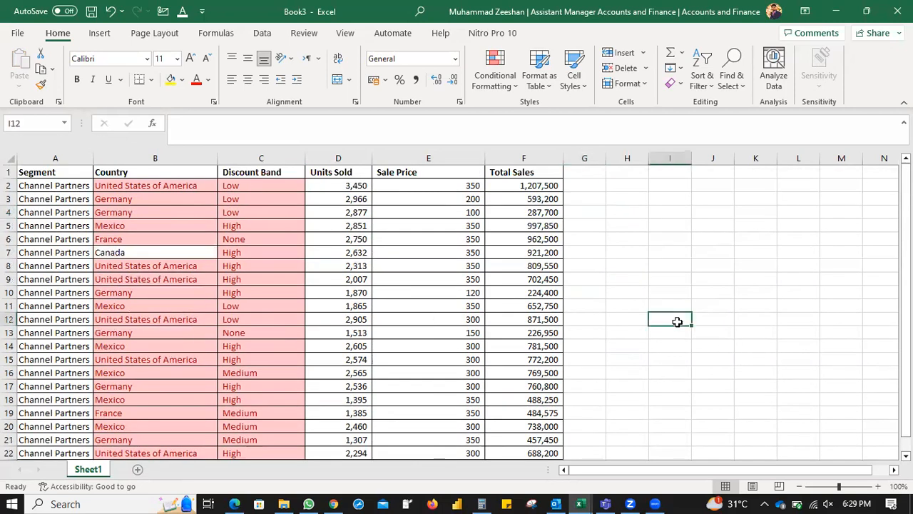
Review the sales table down to the first empty row below the Units Sold column.
left_click(502, 334)
key("Left")
key("Down")
key("Down")
key("Down")
key("Down")
key("Down")
key("Down")
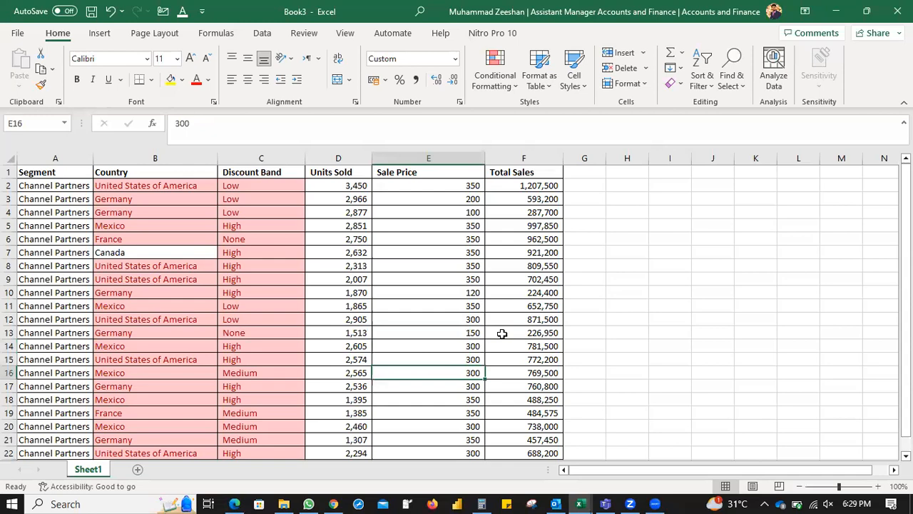
key("Down")
key("Down")
key("Down")
key("Down")
key("Down")
key("Down")
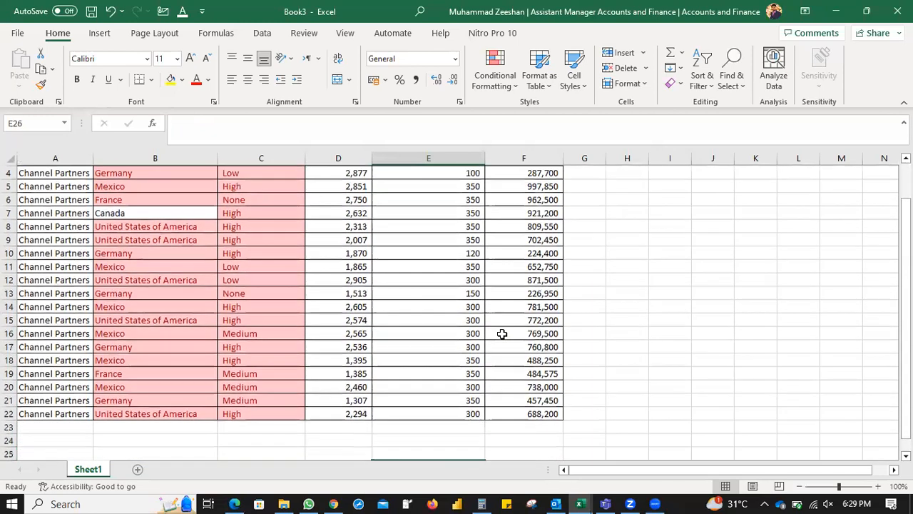
key("Up")
key("Up")
key("Left")
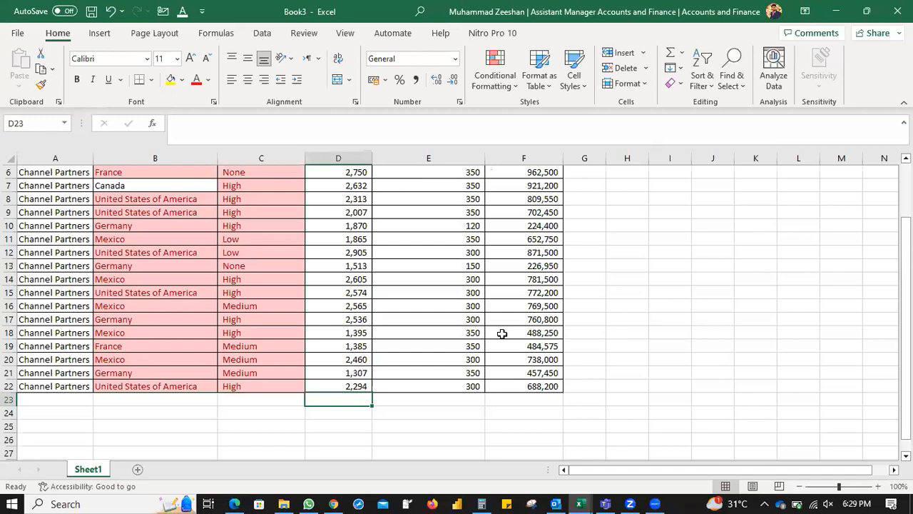
key("F2")
scroll(502, 333, "up", 2)
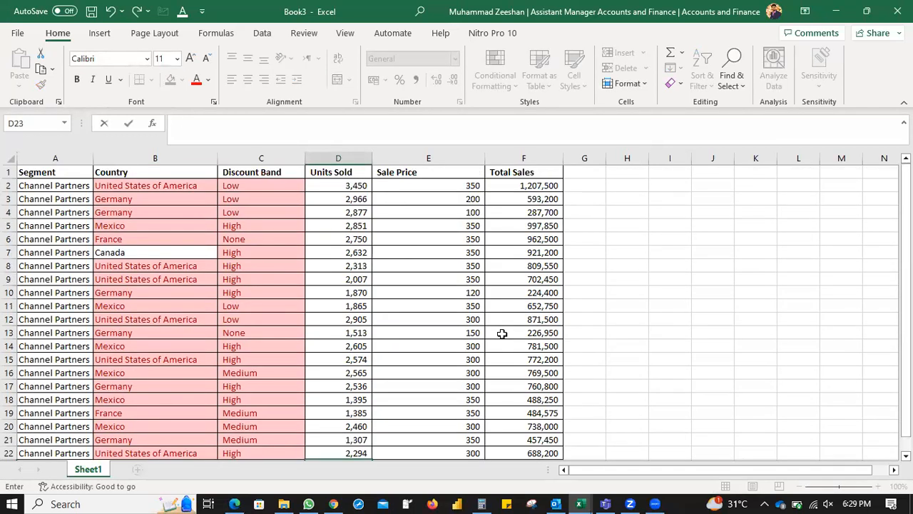
scroll(502, 333, "down", 1)
scroll(502, 333, "up", 1)
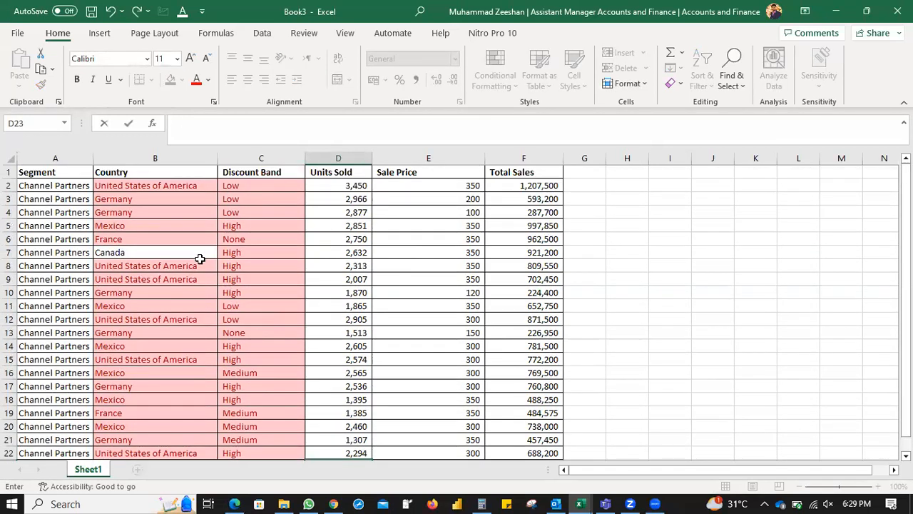
Freeze the panes at cell A2 so the header row stays in view while scrolling through the sales data.
left_click(23, 187)
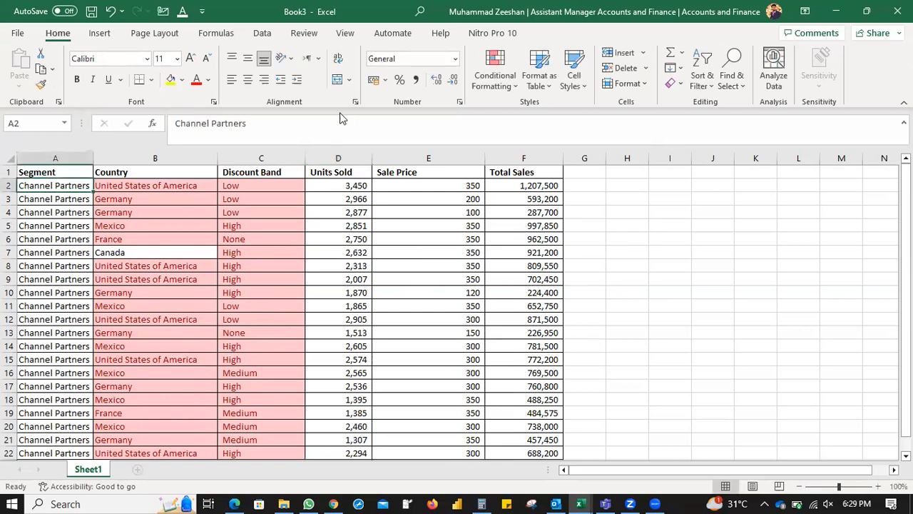
left_click(345, 32)
left_click(627, 85)
left_click(643, 112)
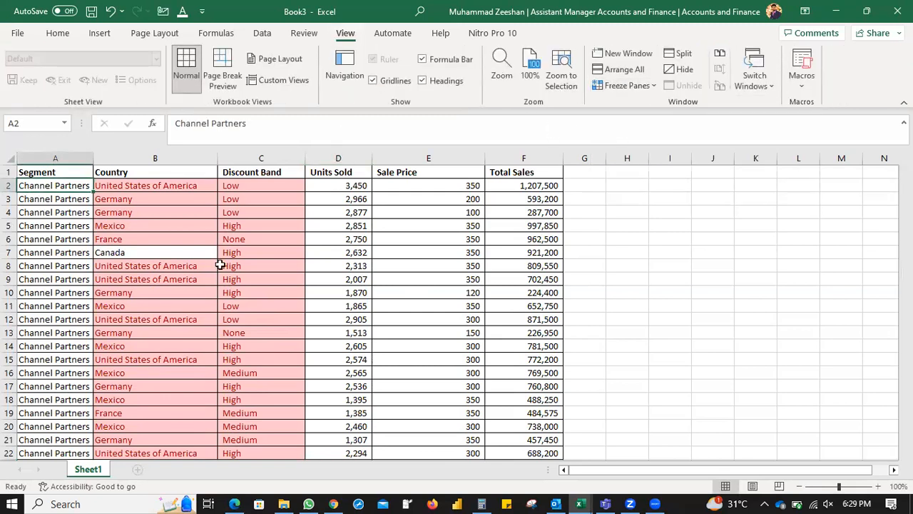
scroll(125, 323, "down", 3)
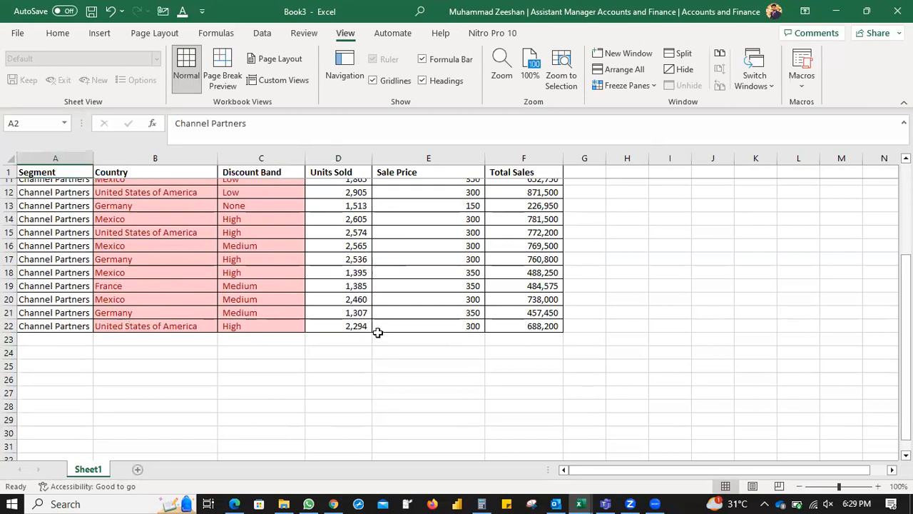
left_click(354, 337)
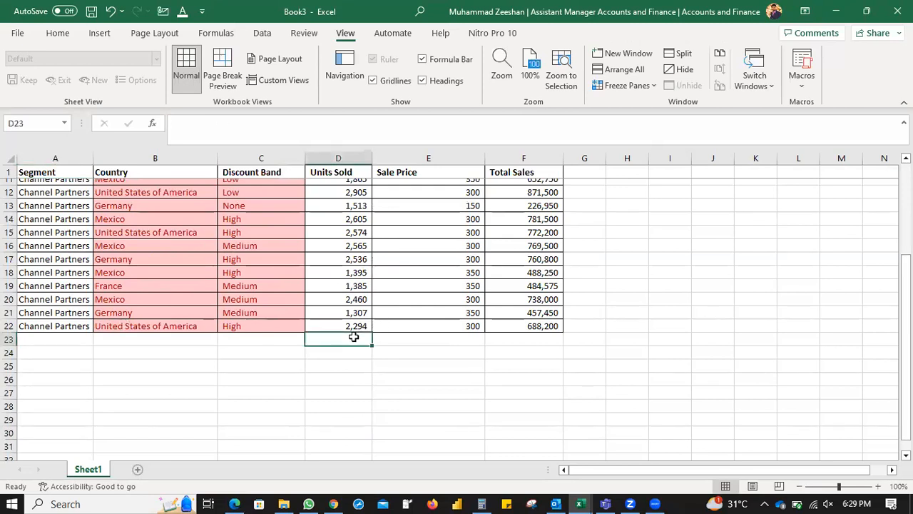
scroll(277, 264, "up", 3)
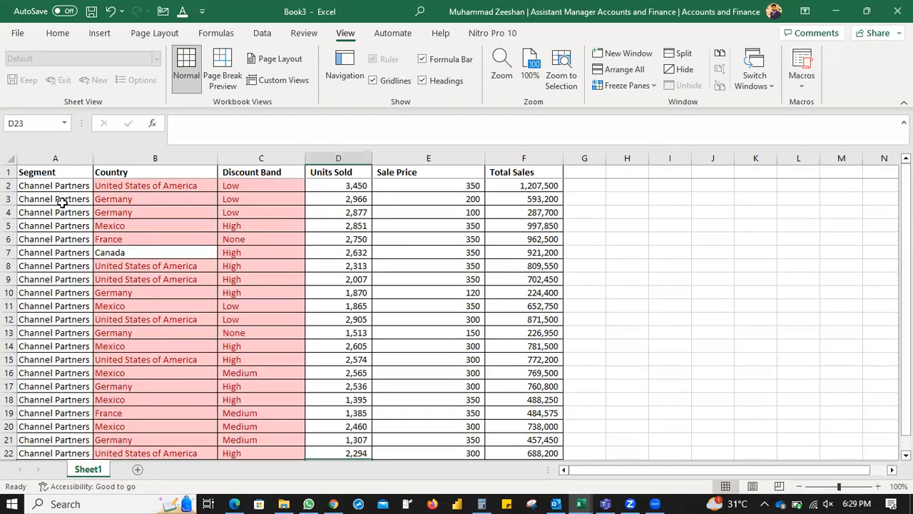
Turn on filtering for the whole sales table, A1:F22, including its header row.
left_click(48, 173)
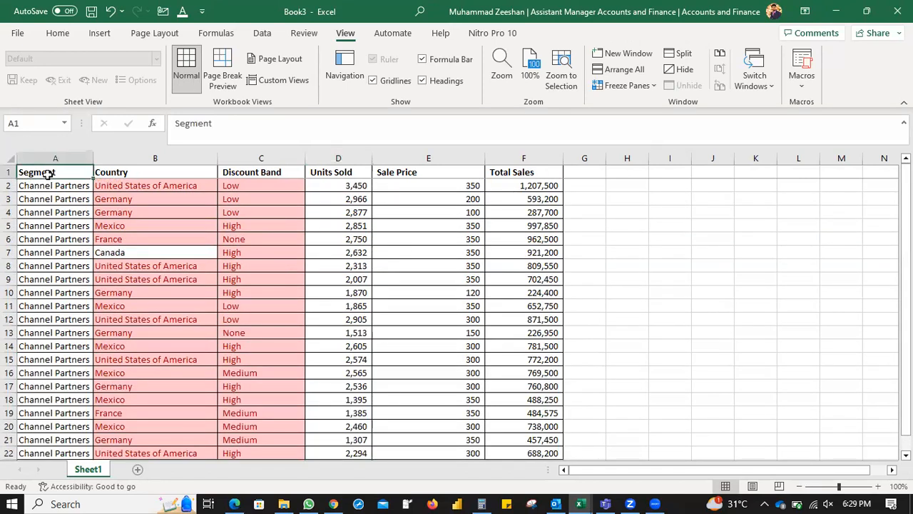
key("shift+Right")
key("shift+Right")
key("shift+Right")
key("shift+Right")
key("shift+Right")
key("shift+Right")
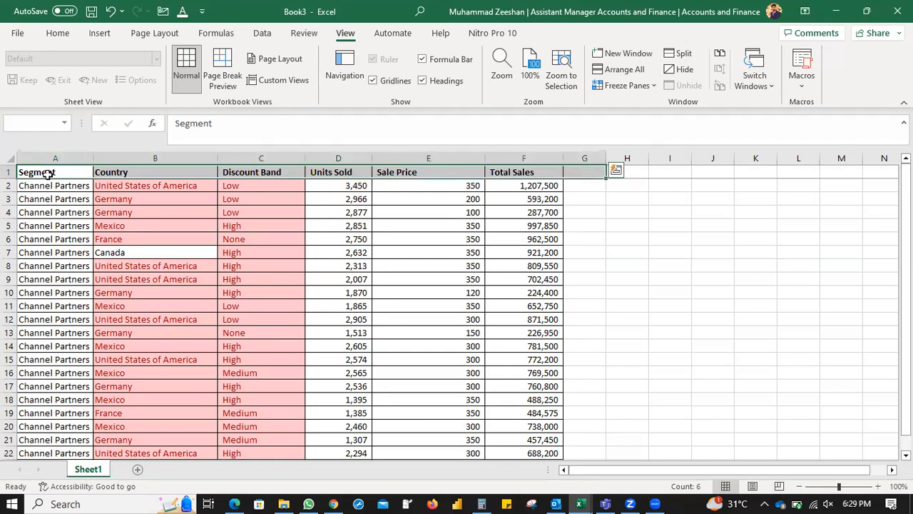
key("shift+Left")
key("ctrl+shift+Down")
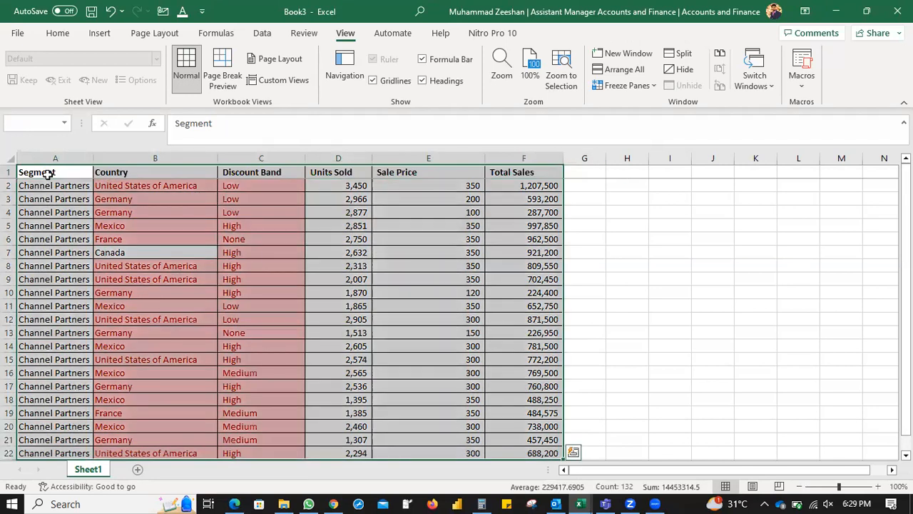
left_click(57, 33)
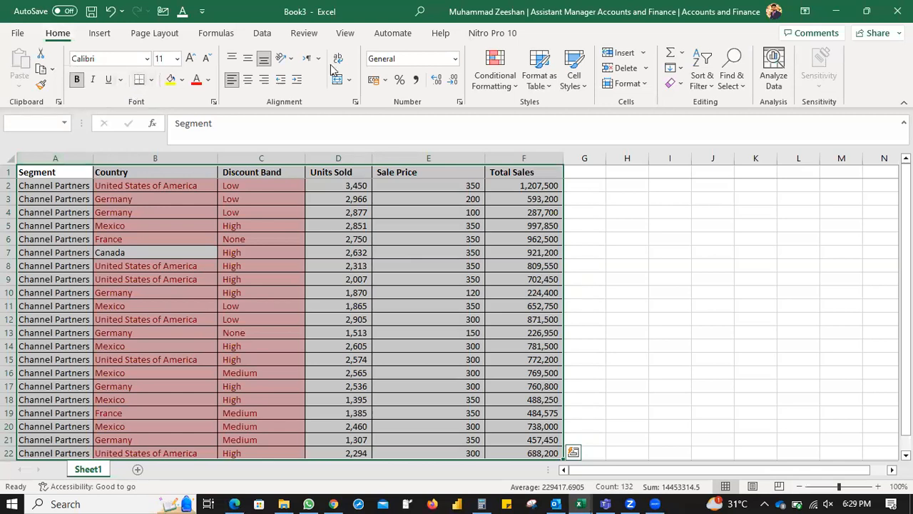
left_click(263, 34)
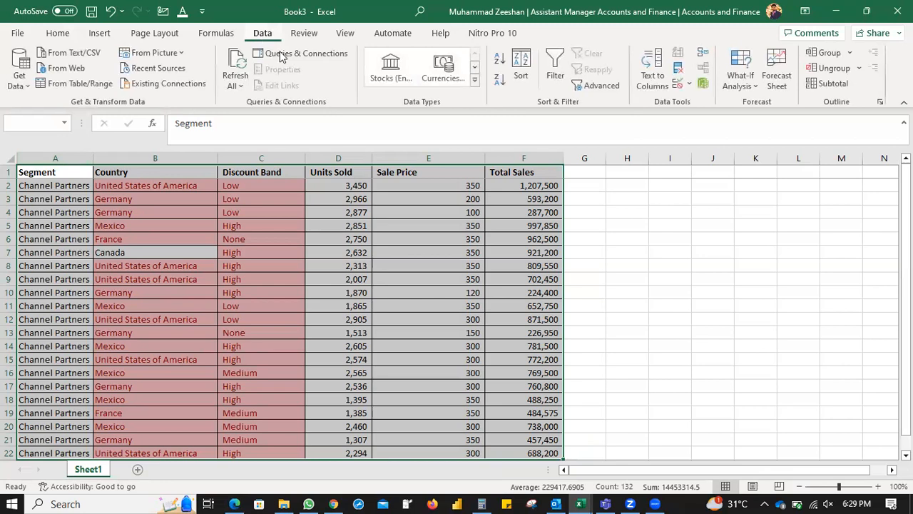
left_click(555, 60)
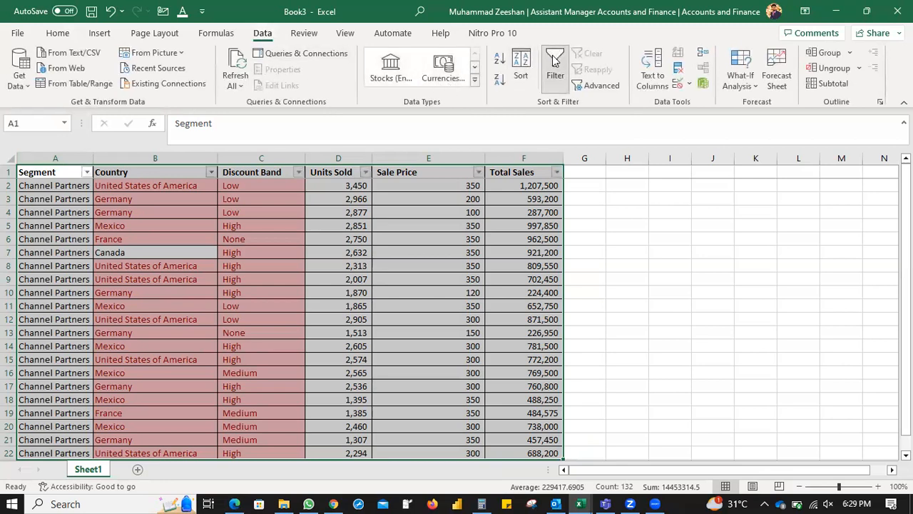
left_click(374, 262)
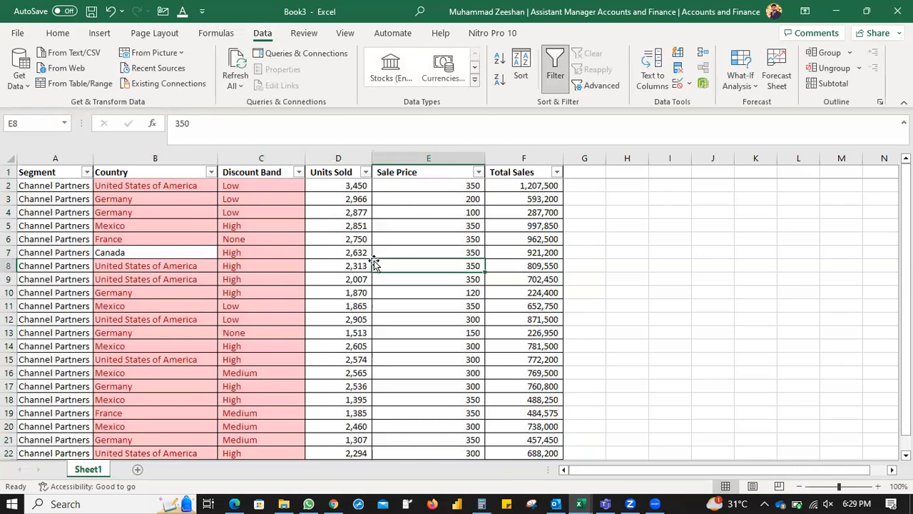
Enter the formula =SUBTOTAL(9,D2:D22) in cell D23, below the Units Sold column.
scroll(350, 255, "down", 3)
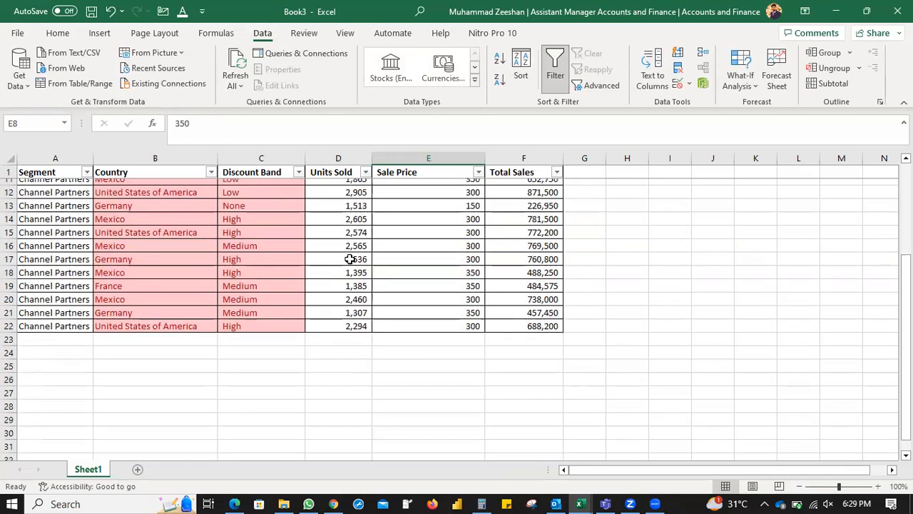
left_click(331, 338)
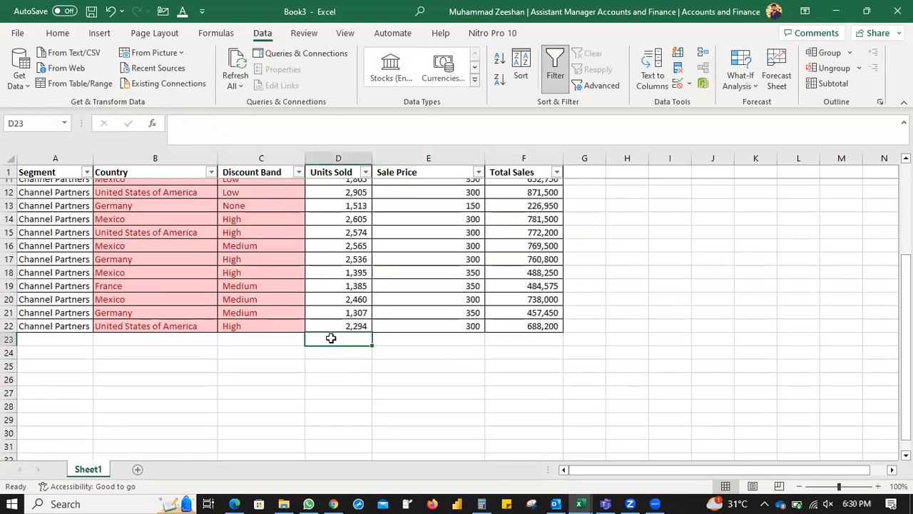
type("=sub")
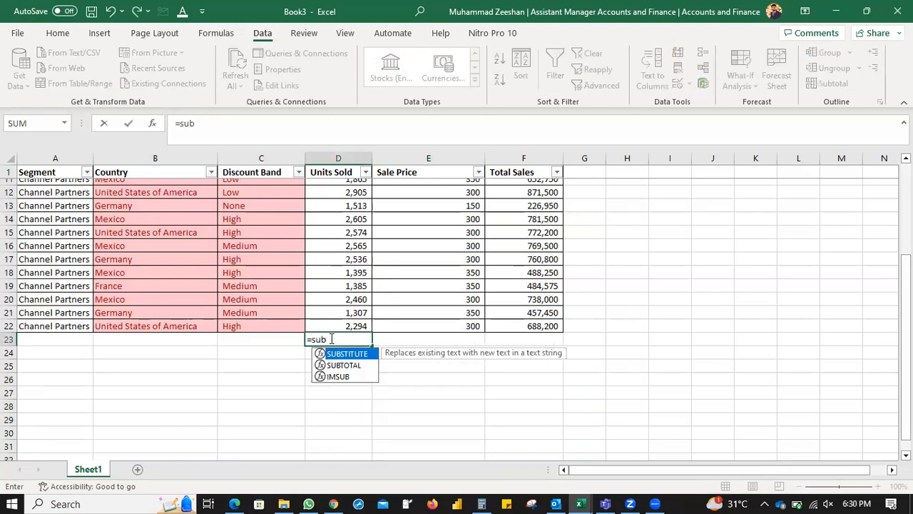
key("Down")
key("Tab")
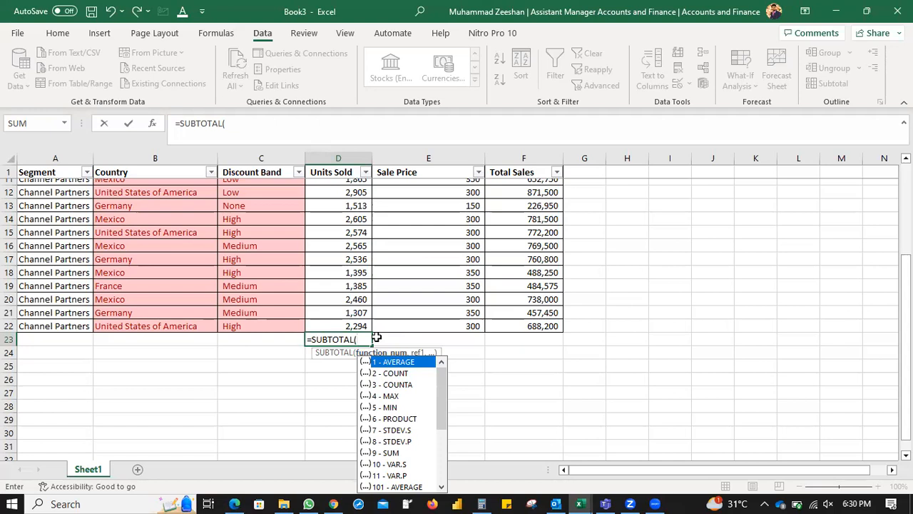
type("9")
type(",")
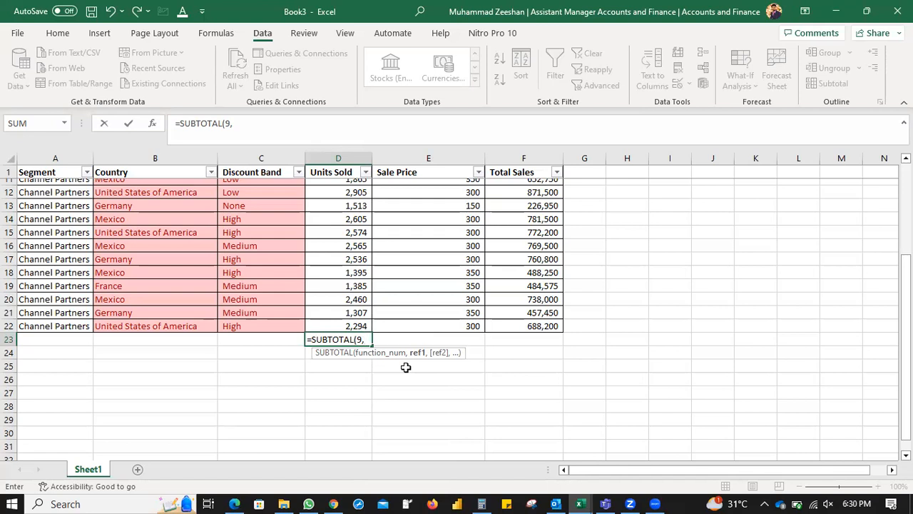
scroll(405, 366, "up", 3)
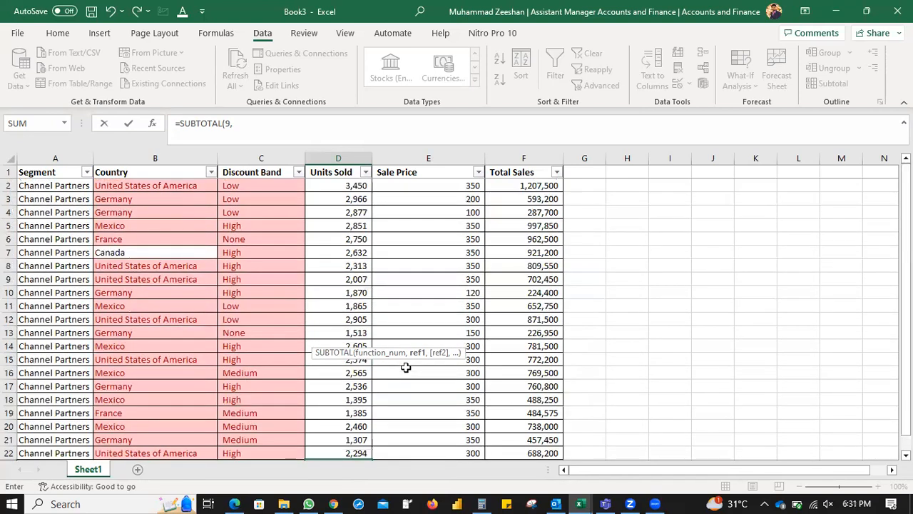
left_click_drag(357, 184, 333, 345)
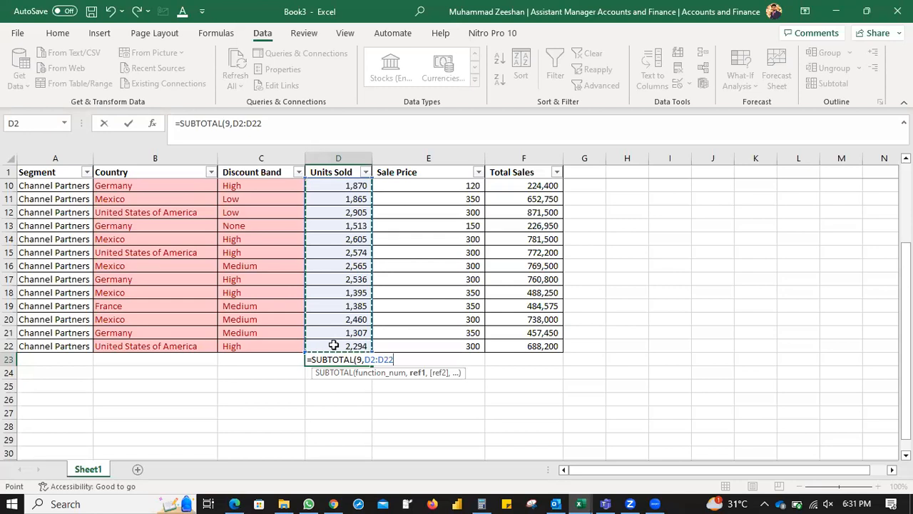
type(")")
key("ctrl+Return")
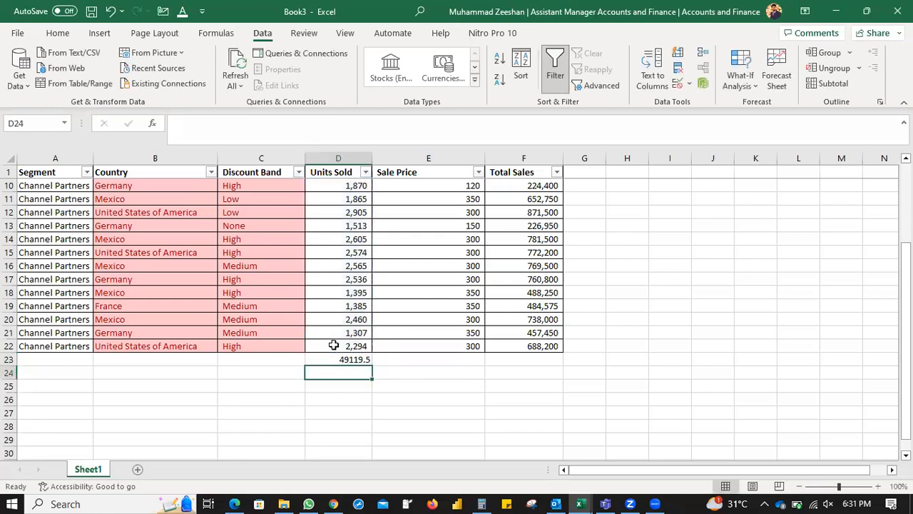
Make the Units Sold subtotal in D23 bold and apply the comma number style.
key("ctrl+b")
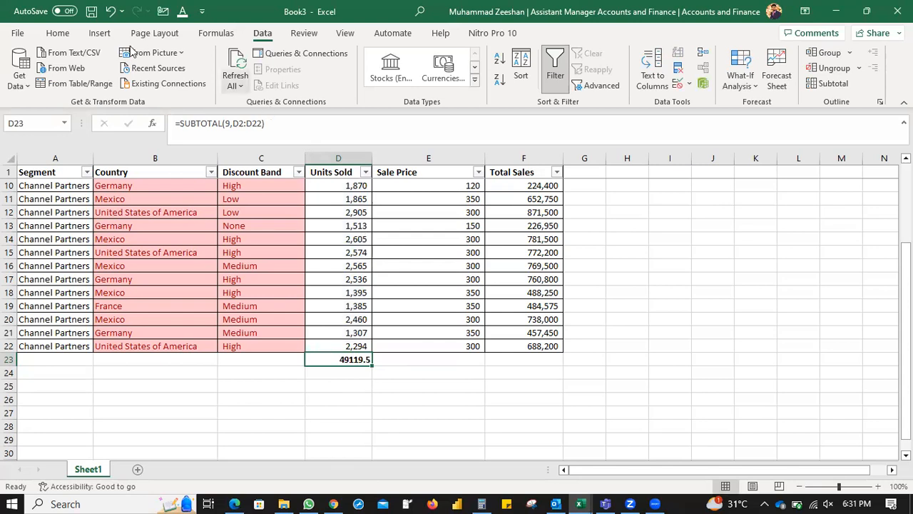
left_click(57, 33)
left_click(416, 80)
Filter the Country column to show only Germany.
scroll(316, 250, "up", 3)
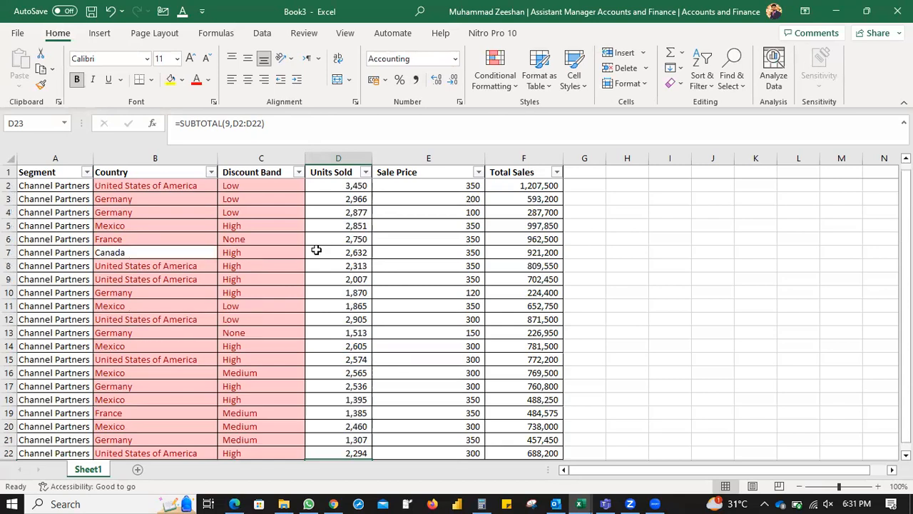
left_click(211, 173)
left_click(107, 336)
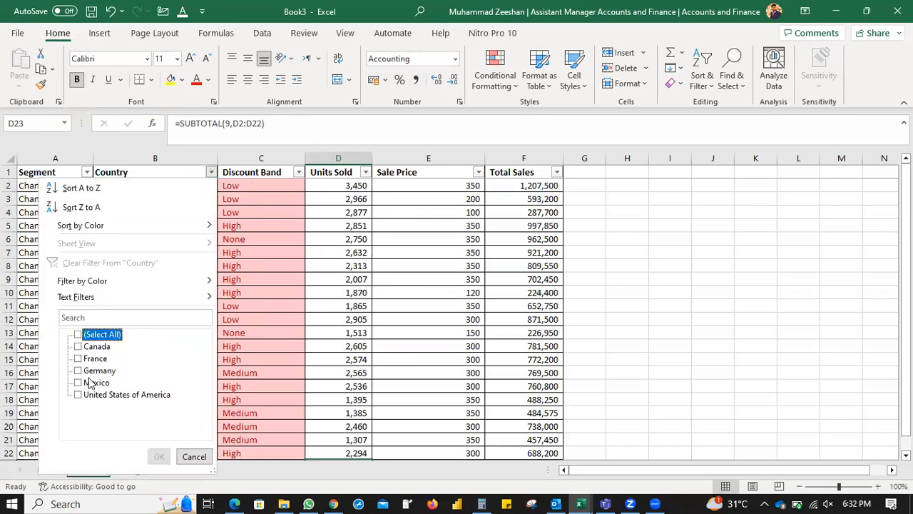
left_click(91, 371)
left_click(158, 458)
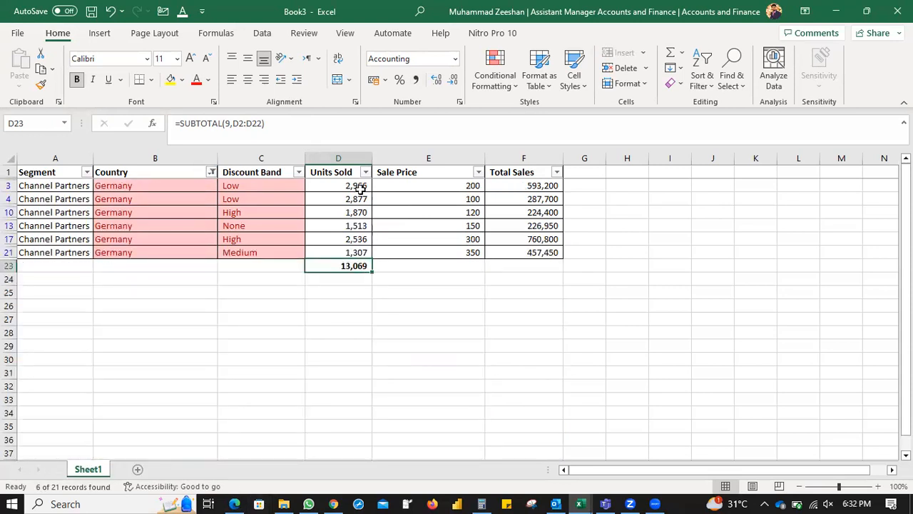
Check the Germany subtotal by selecting the visible Units Sold values, and add the same values in Calculator.
left_click_drag(357, 184, 350, 252)
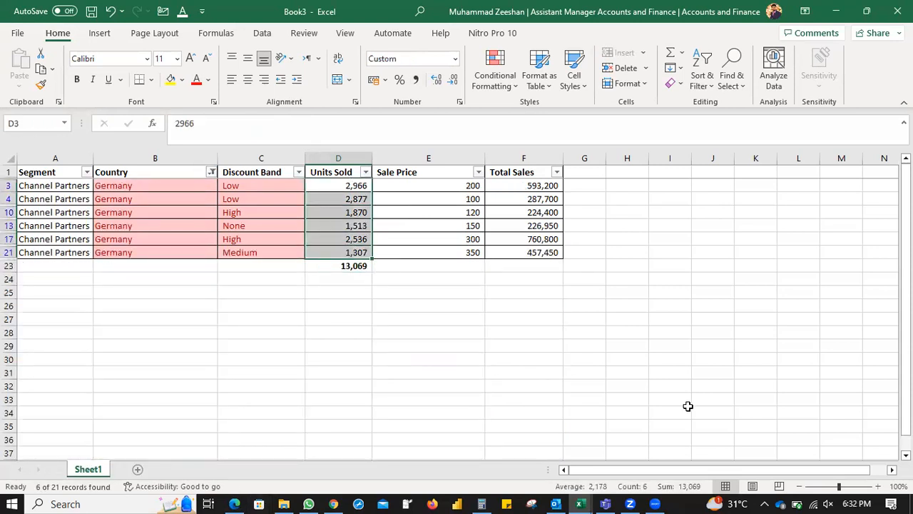
left_click(739, 370)
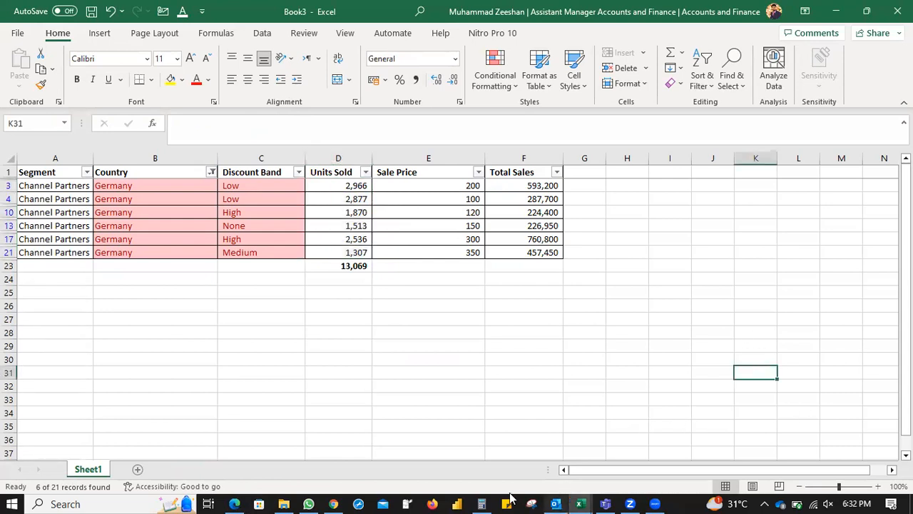
left_click(485, 502)
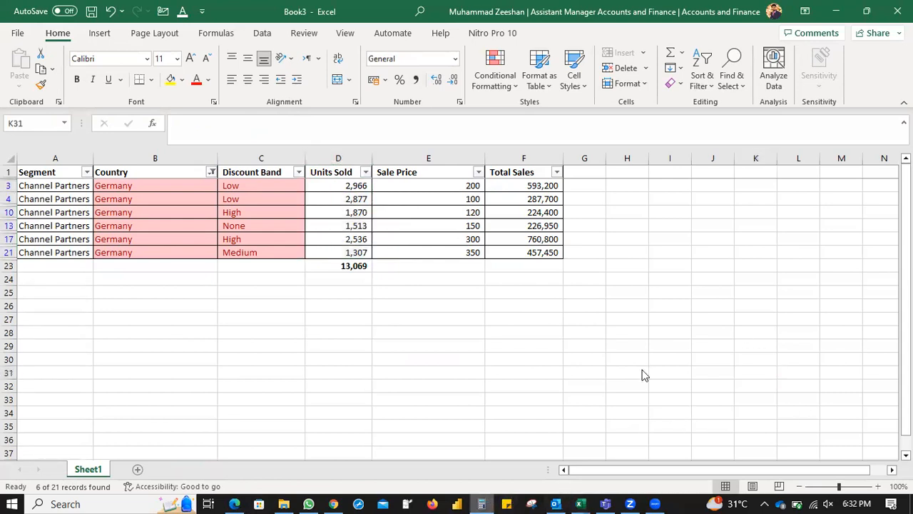
key("alt+Tab")
type("+1870+1513+2536+13")
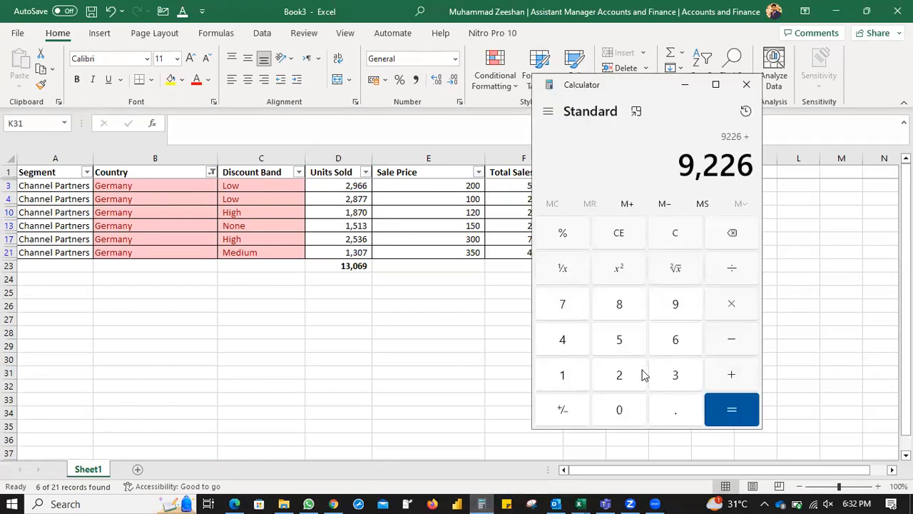
type("07")
key("Return")
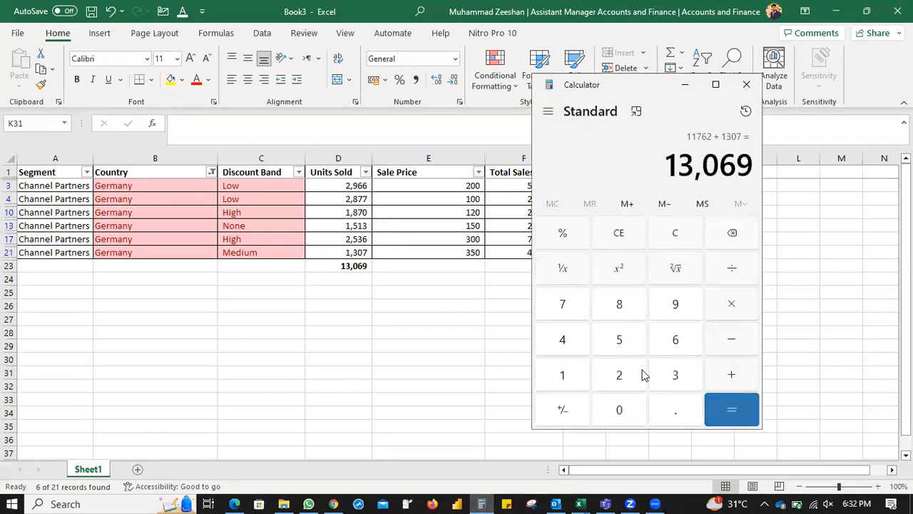
left_click(685, 228)
left_click(685, 86)
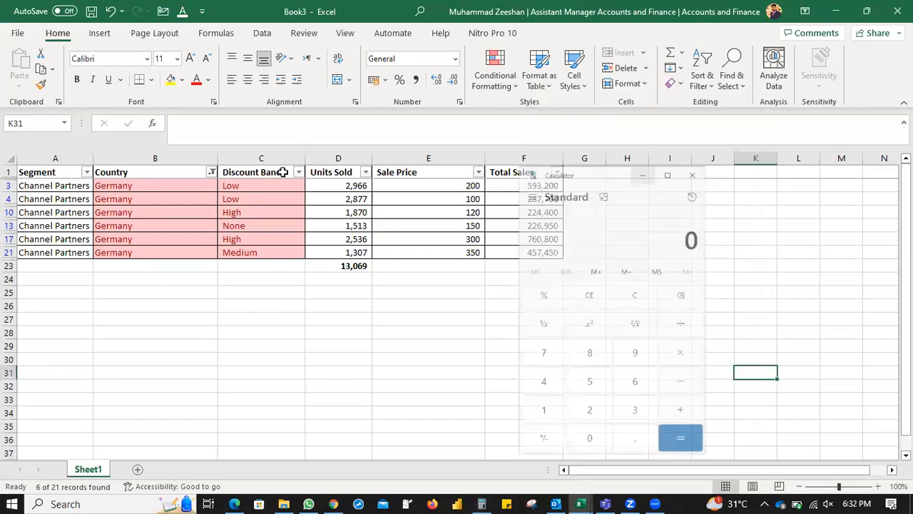
Switch the Country filter from Germany to France and select the Units Sold subtotal in D23.
left_click(212, 181)
left_click(211, 173)
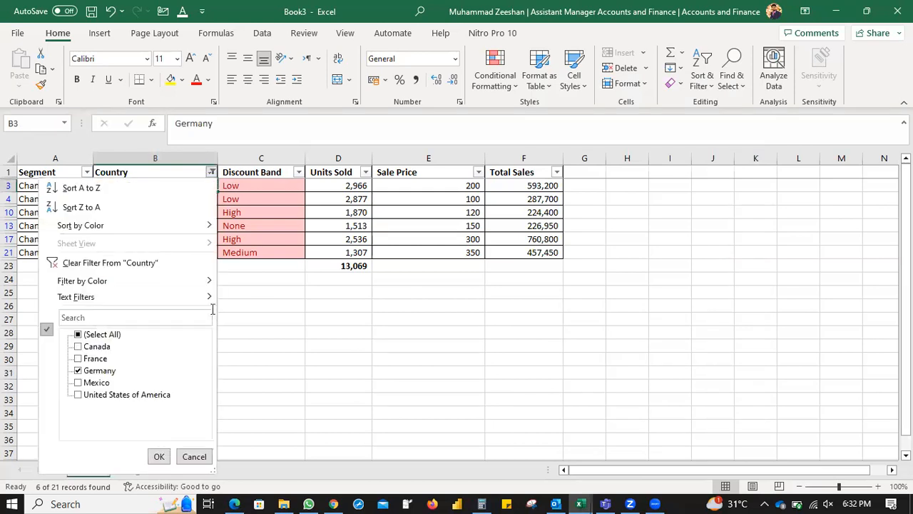
left_click(78, 371)
left_click(79, 358)
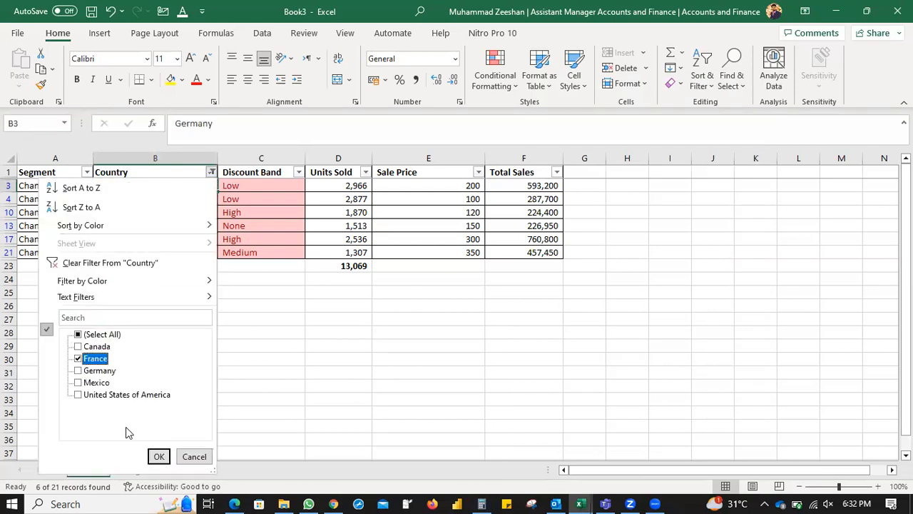
left_click(159, 456)
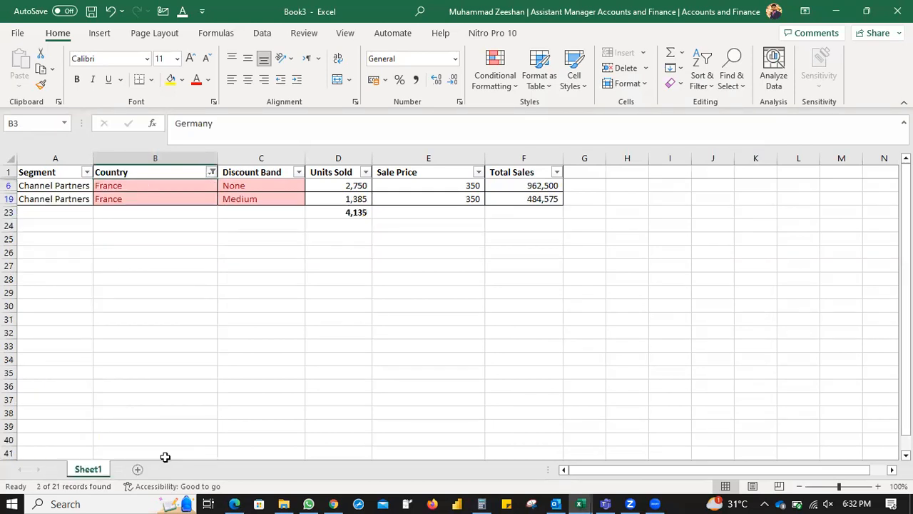
left_click(343, 211)
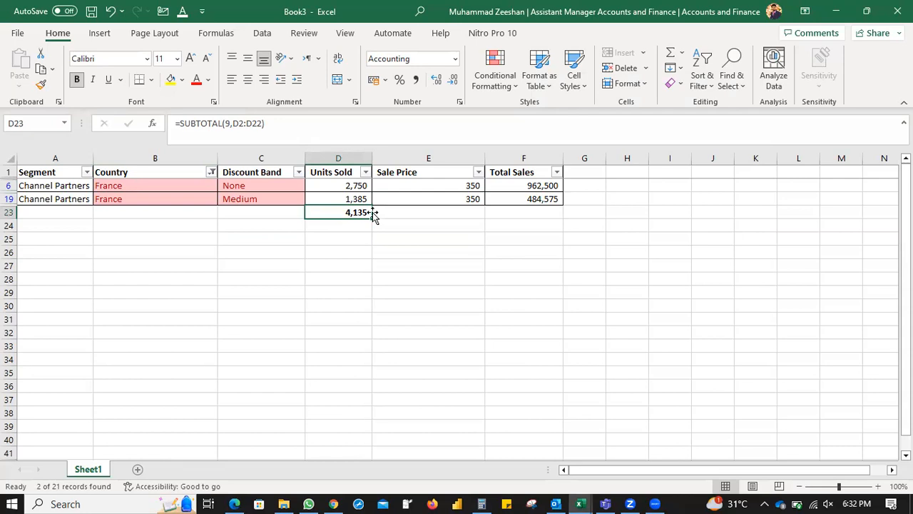
Enter the label Average in cell H24.
left_click(625, 229)
type("Average")
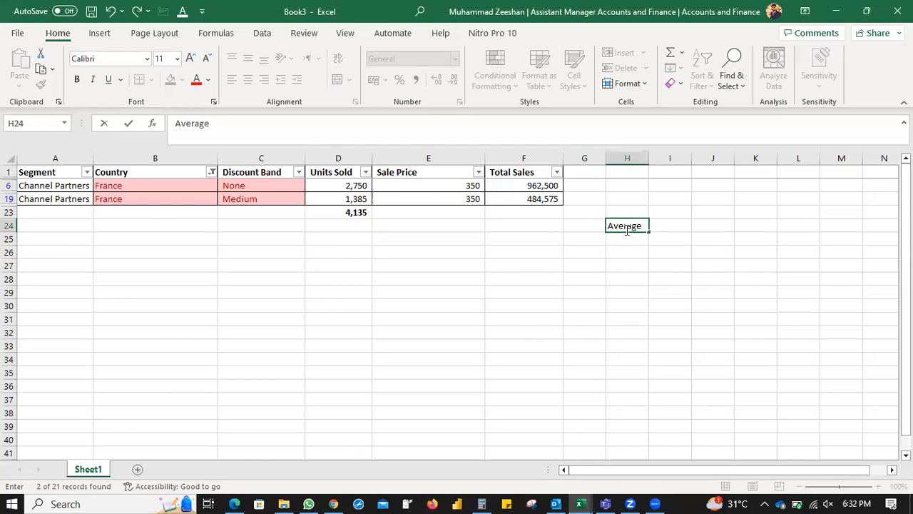
key("Return")
Clear the filter from the Country column so that all sales rows are shown.
left_click(337, 212)
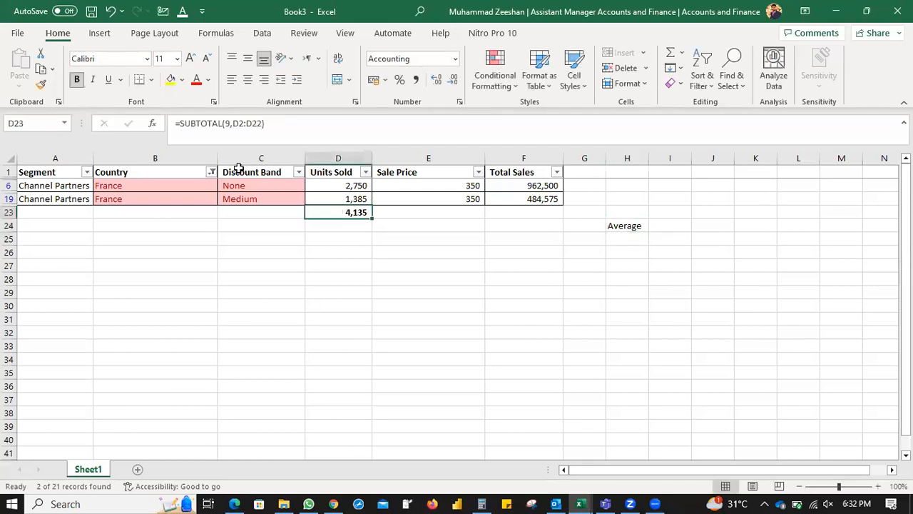
left_click(211, 172)
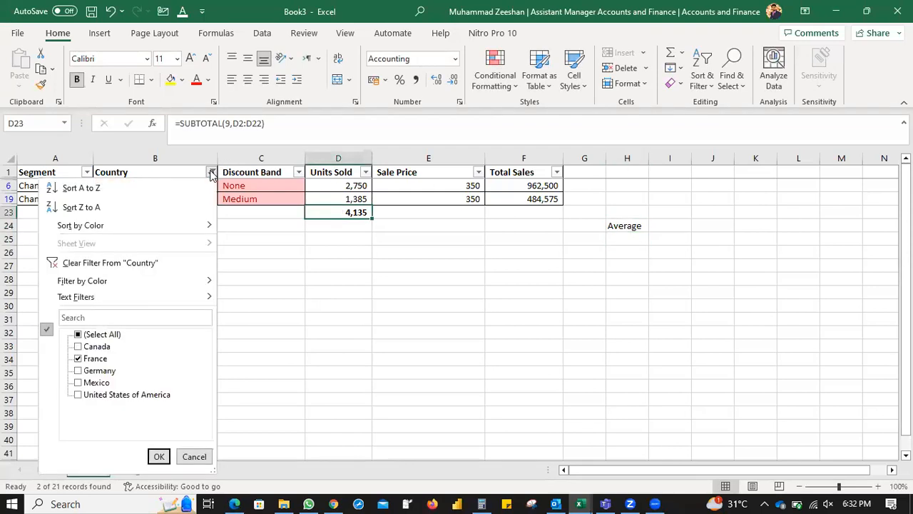
left_click(126, 265)
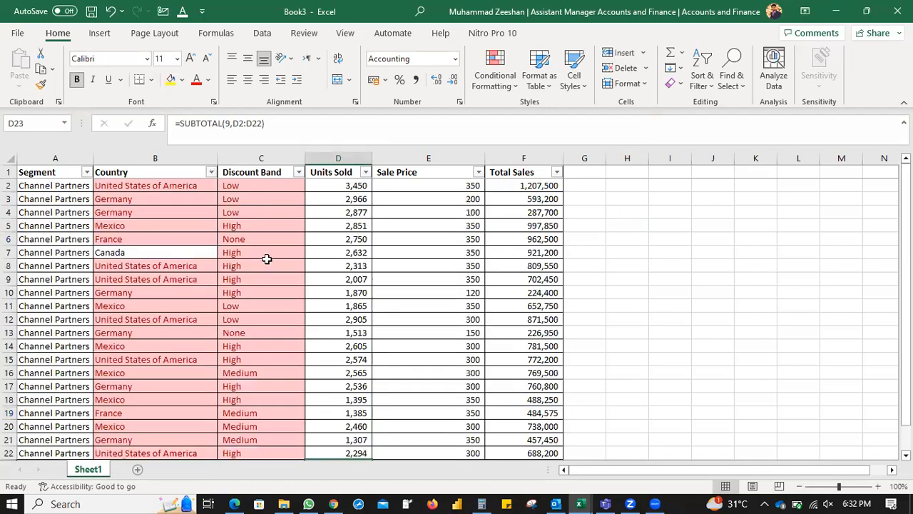
Replace the formula in D23 with =SUBTOTAL(1,D2:D22) to average the Units Sold column.
scroll(338, 267, "down", 6)
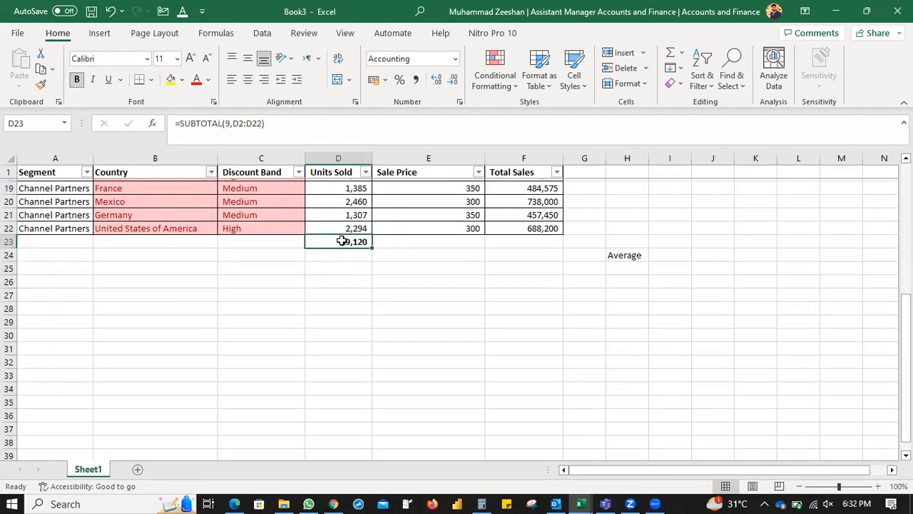
key("Delete")
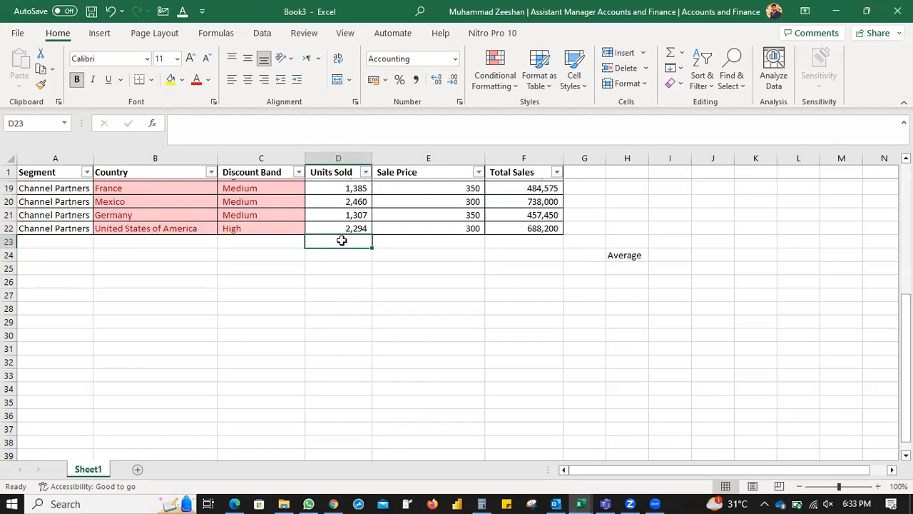
type("=")
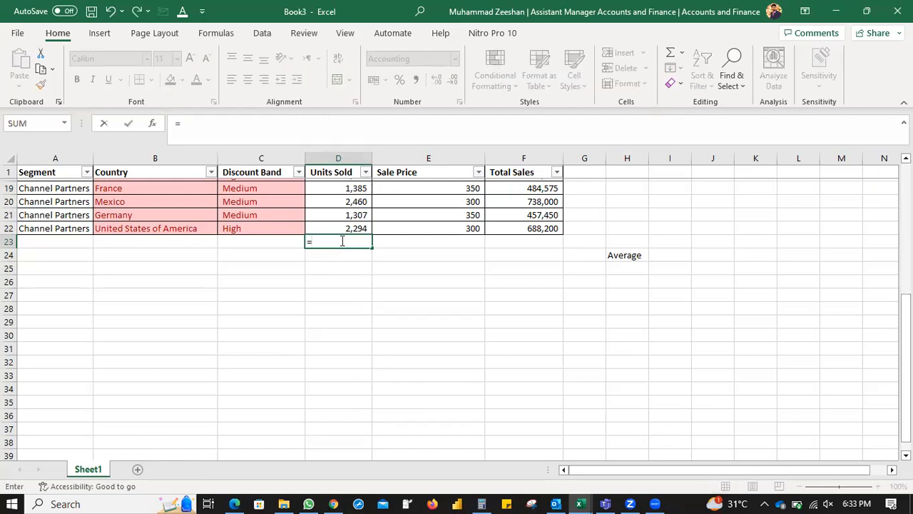
type("sub")
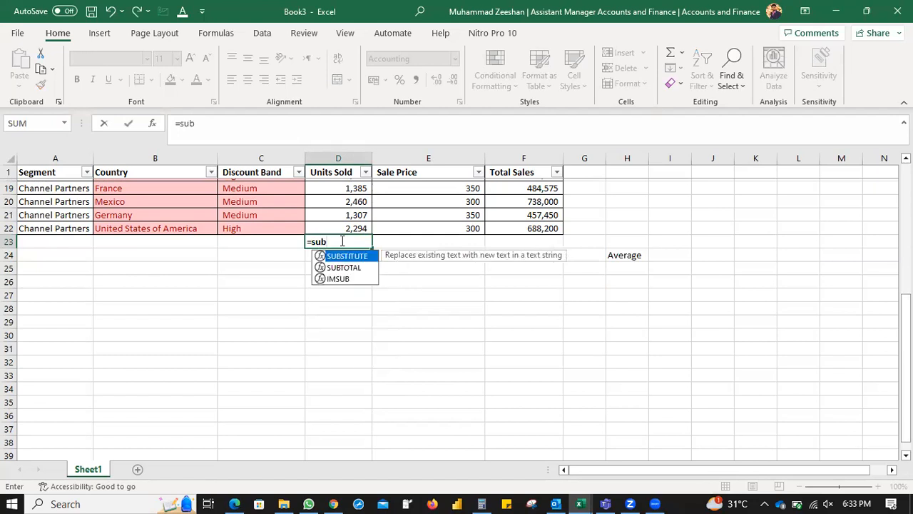
type("total")
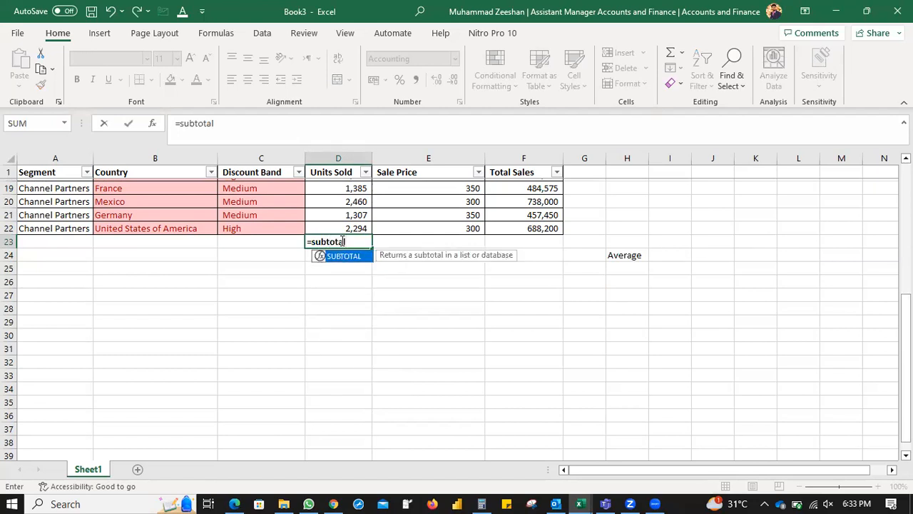
type("(")
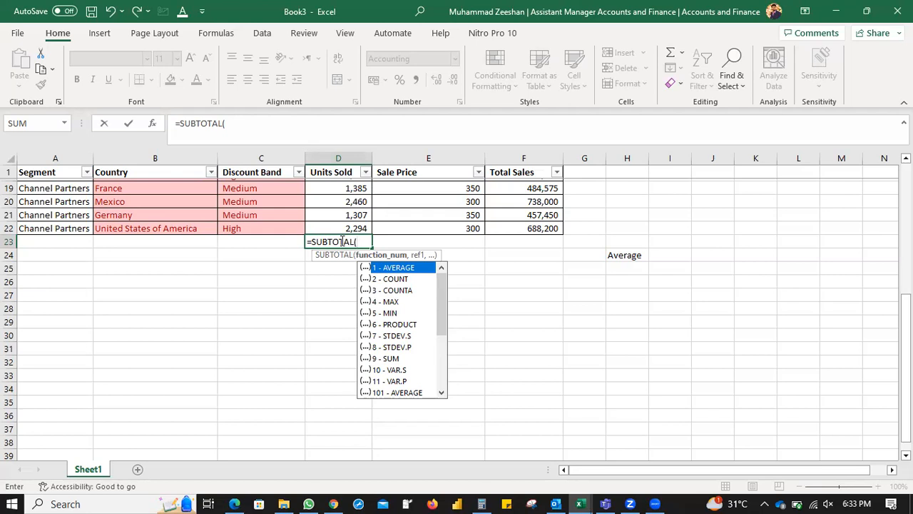
type("1,")
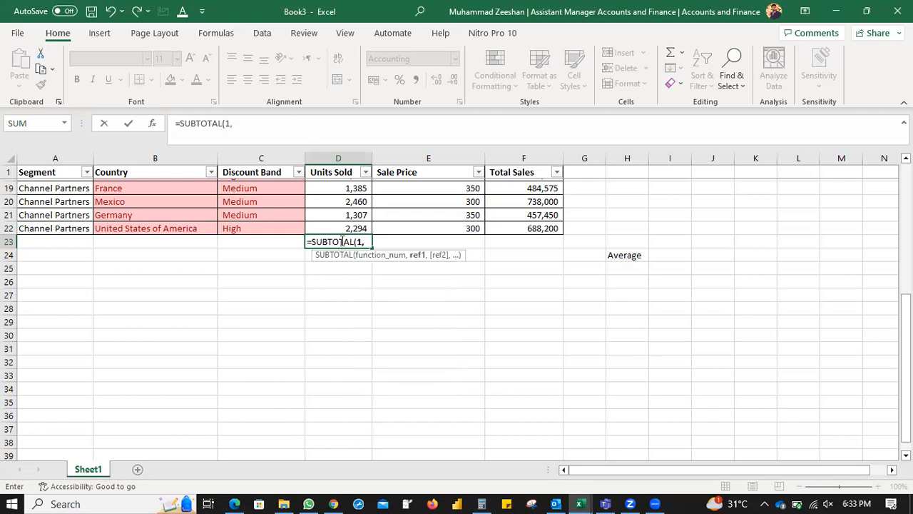
scroll(351, 202, "up", 6)
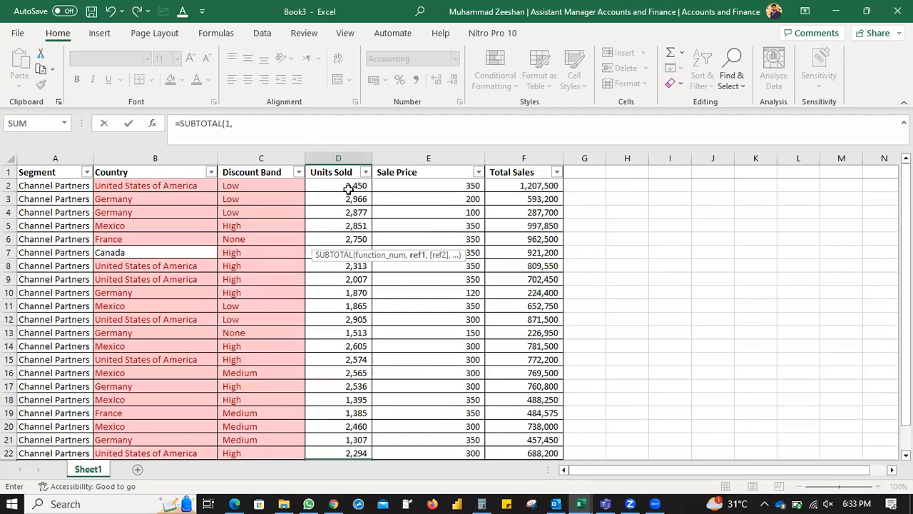
left_click_drag(356, 186, 341, 421)
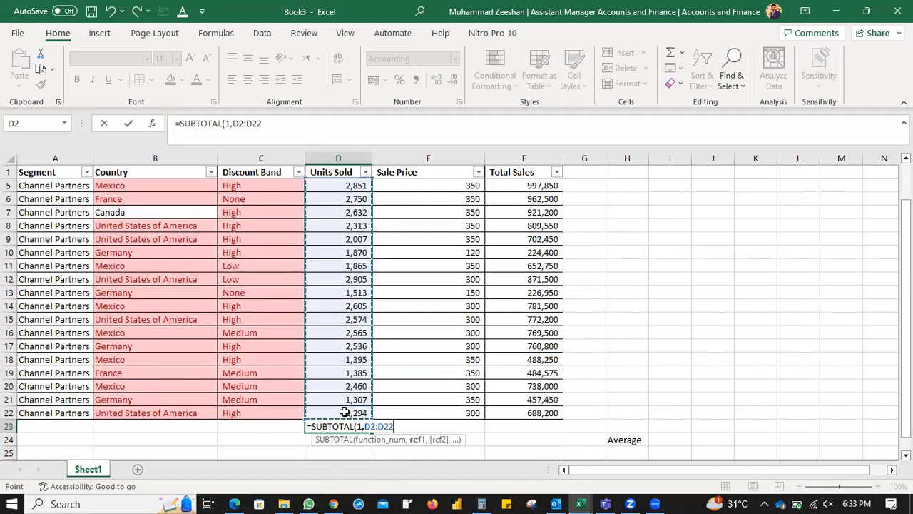
type(")")
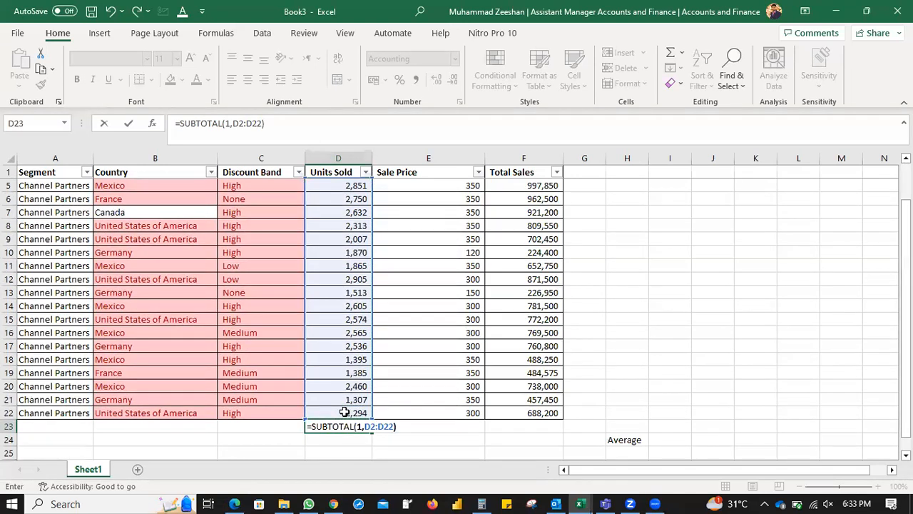
key("ctrl+Return")
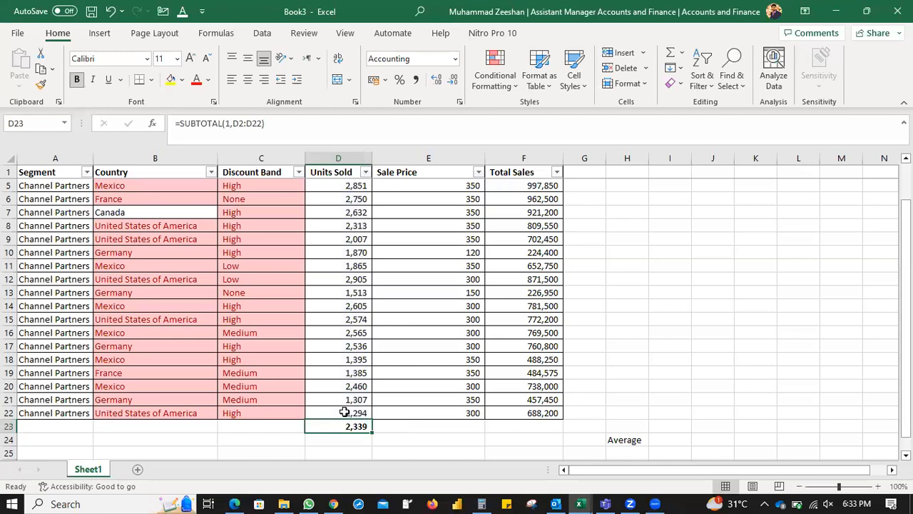
Enter the label Average in cell E24, below the Sale Price column.
key("Down")
key("Right")
key("Right")
key("Left")
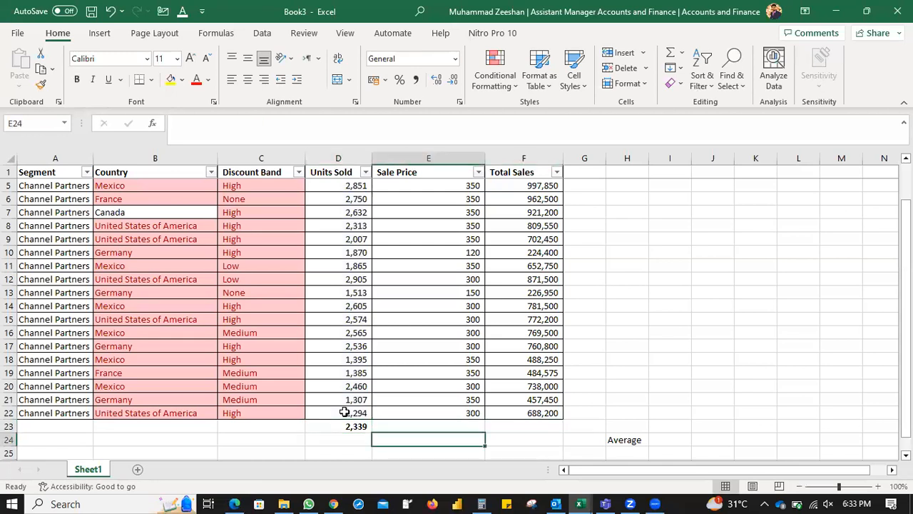
type("Average")
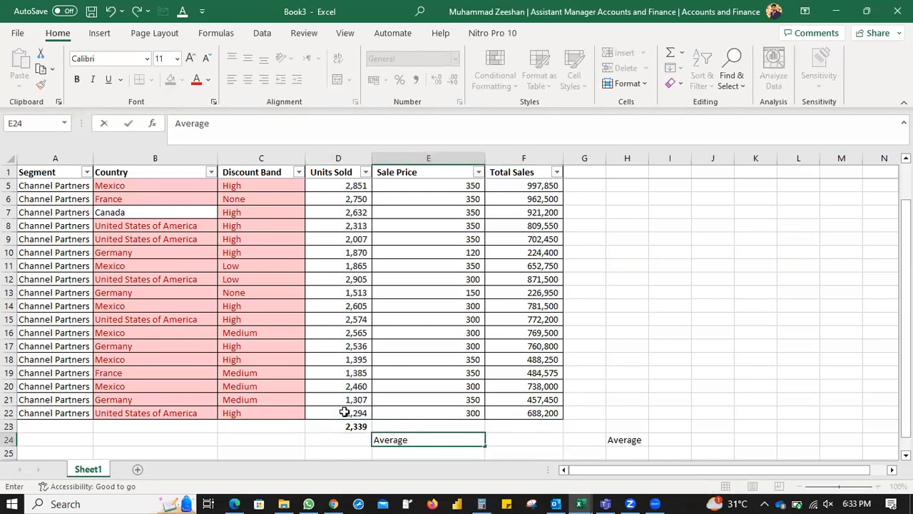
key("Tab")
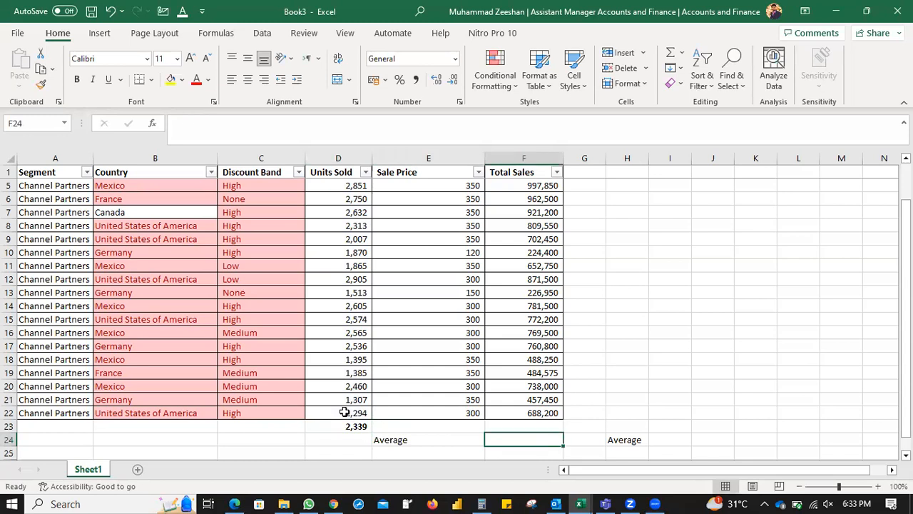
Enter a SUM formula over the Units Sold values D2:D22 in cell C24.
key("Left")
key("Left")
key("Left")
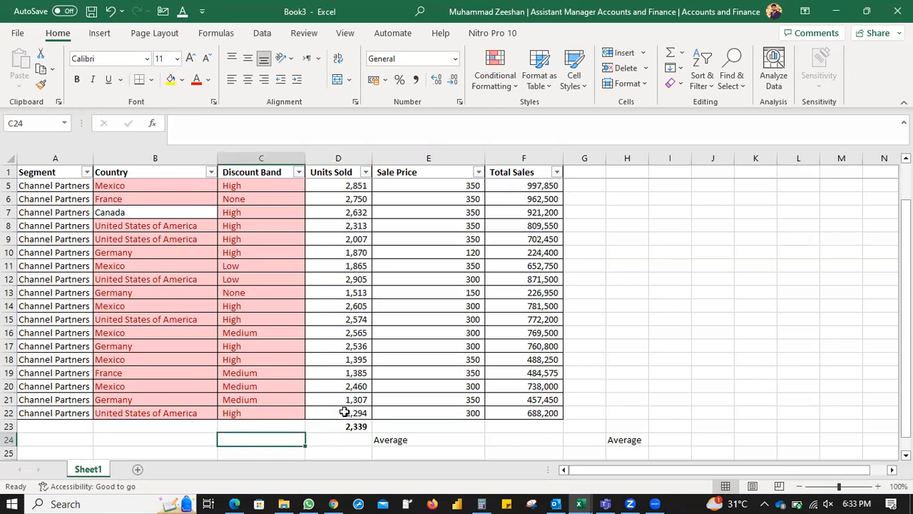
type("+sum")
key("Tab")
key("Up")
left_click(345, 411)
key("ctrl+shift+Up")
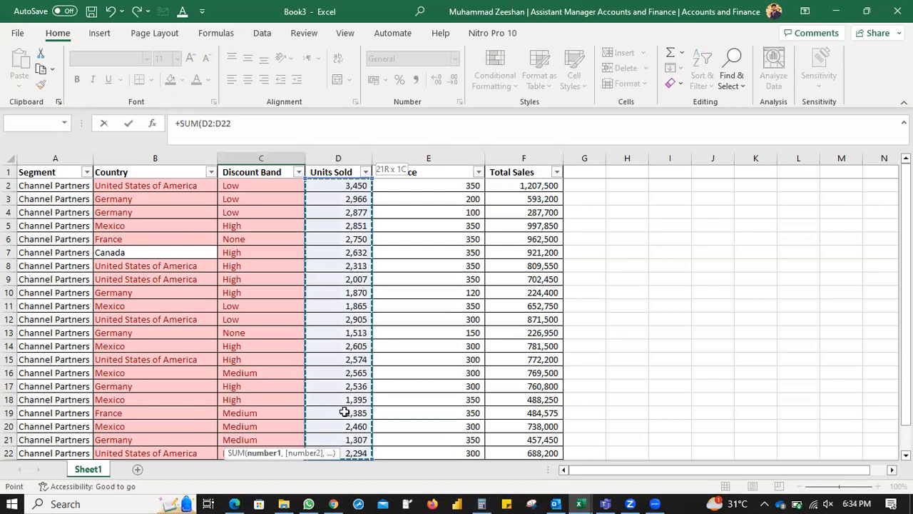
key("Return")
Select the Units Sold values D2:D22 to check their average, count and sum.
key("Down")
key("Up")
key("Up")
key("Right")
key("Up")
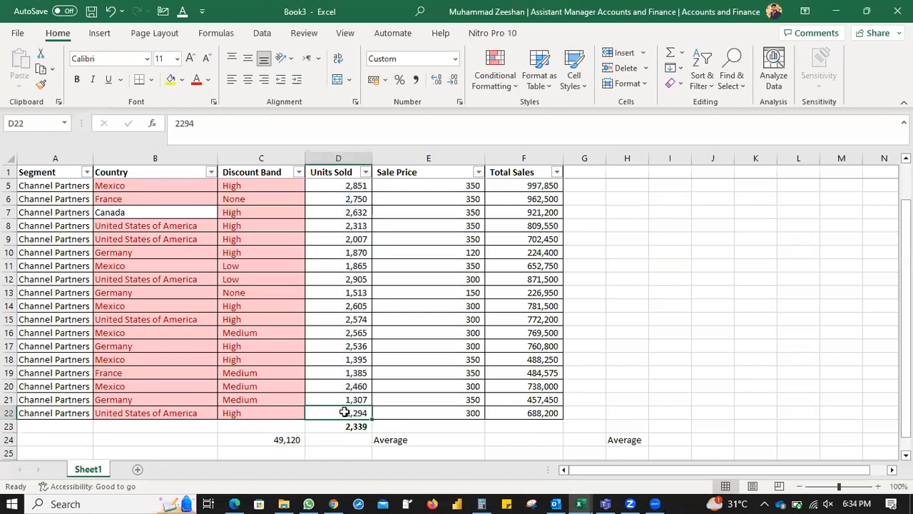
key("ctrl+shift+Up")
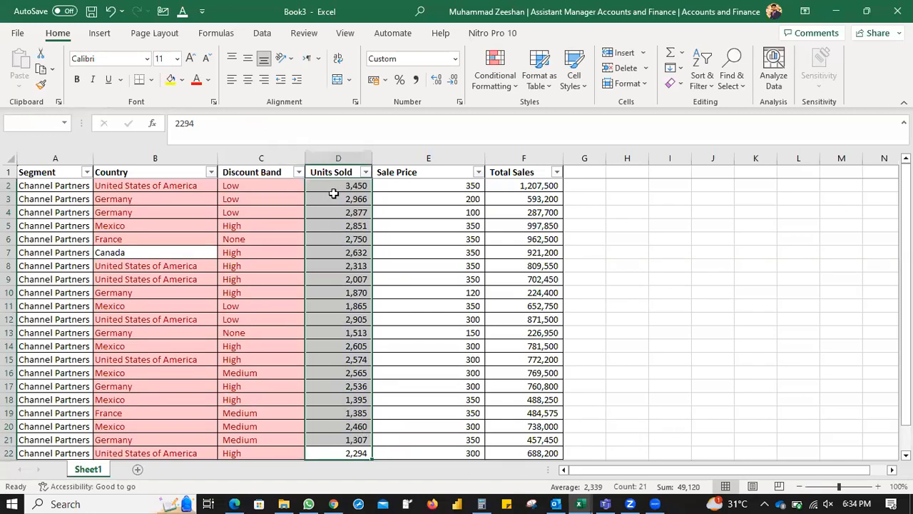
Enter the formula =+C24/21 in F24 and compare it with the SUBTOTAL average in D23.
scroll(318, 290, "down", 3)
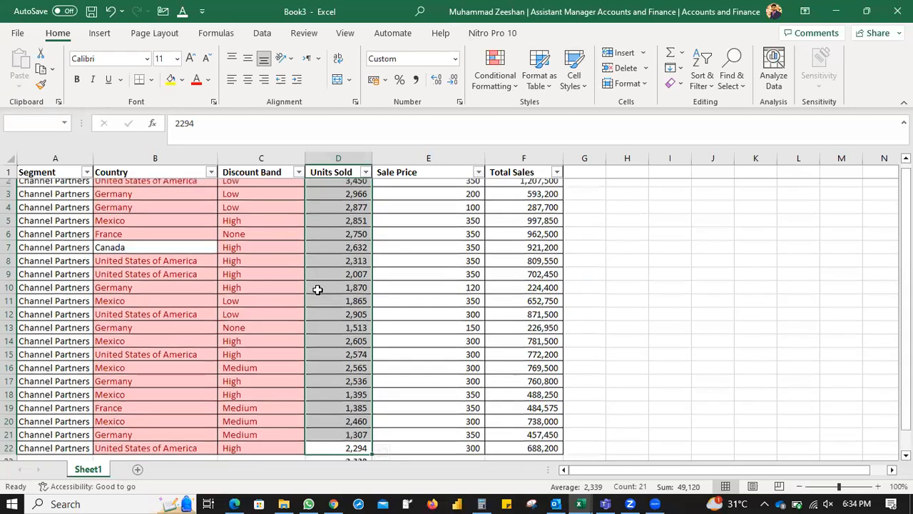
left_click(512, 378)
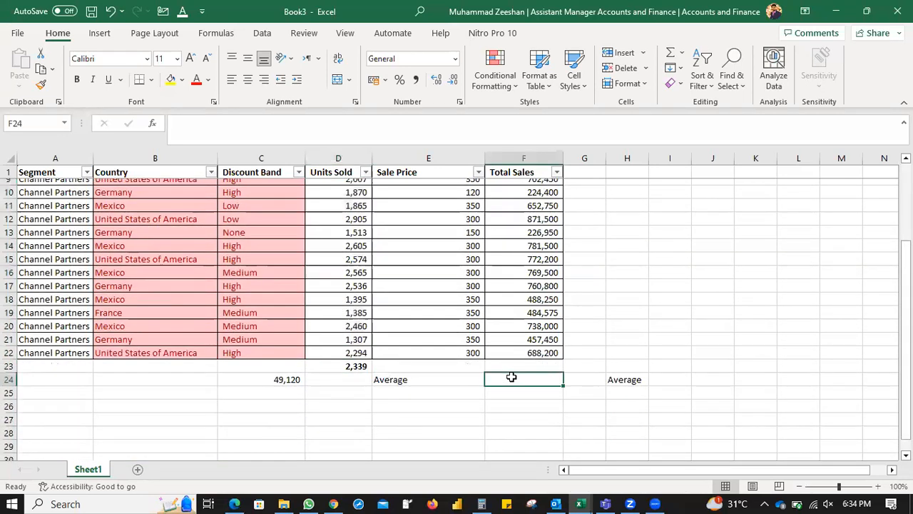
type("+")
key("Left")
key("Left")
key("Left")
type("/21")
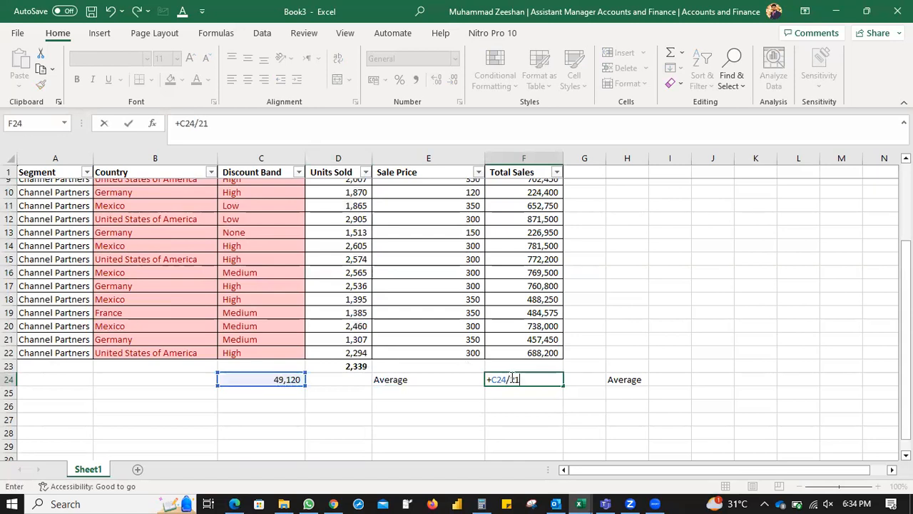
key("Return")
left_click(511, 378)
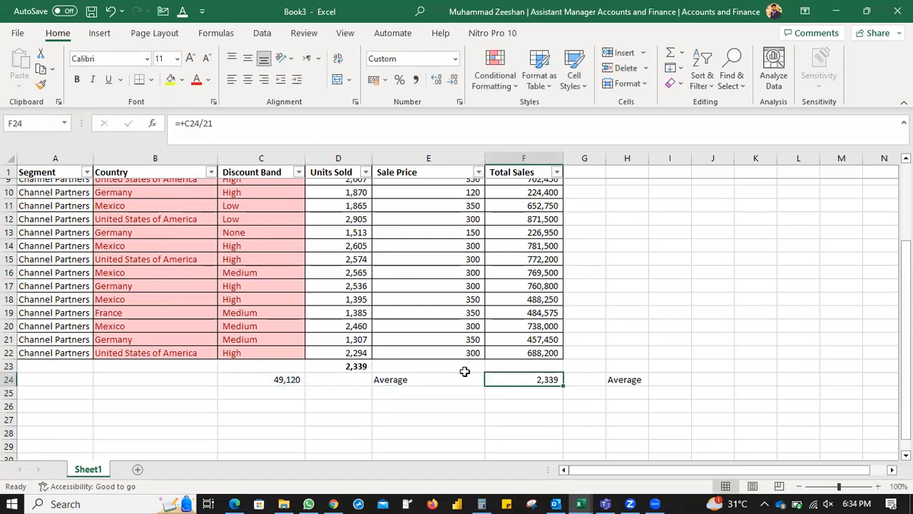
left_click(356, 367)
left_click(538, 380)
Insert a new column before Segment and give it the header SR #.
scroll(102, 248, "up", 3)
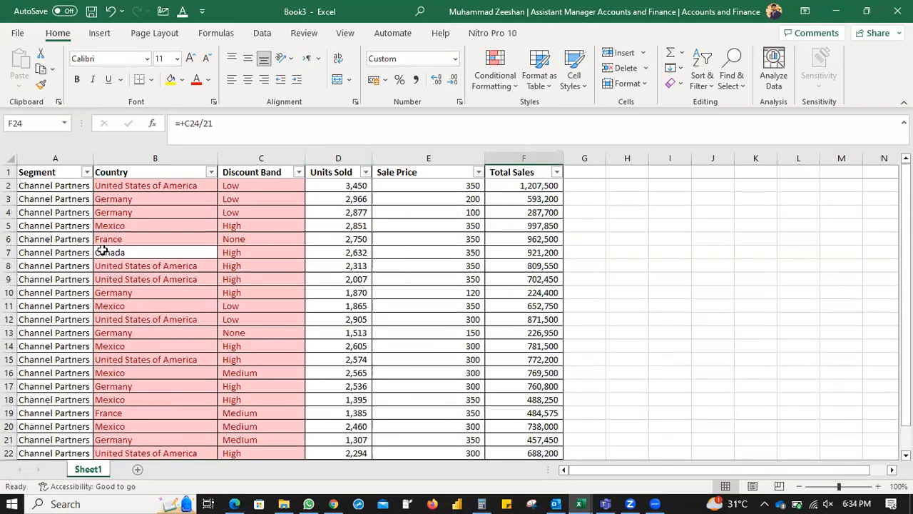
left_click(48, 151)
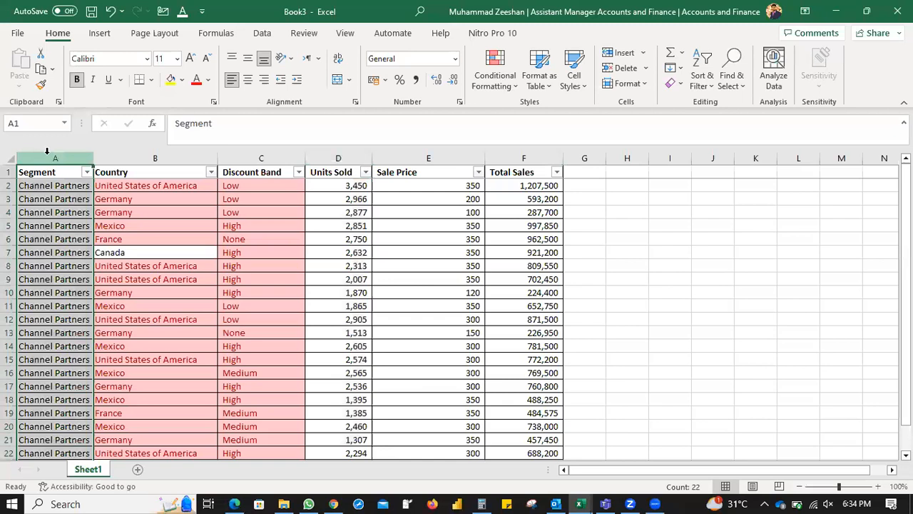
key("ctrl+shift+plus")
type("SR #")
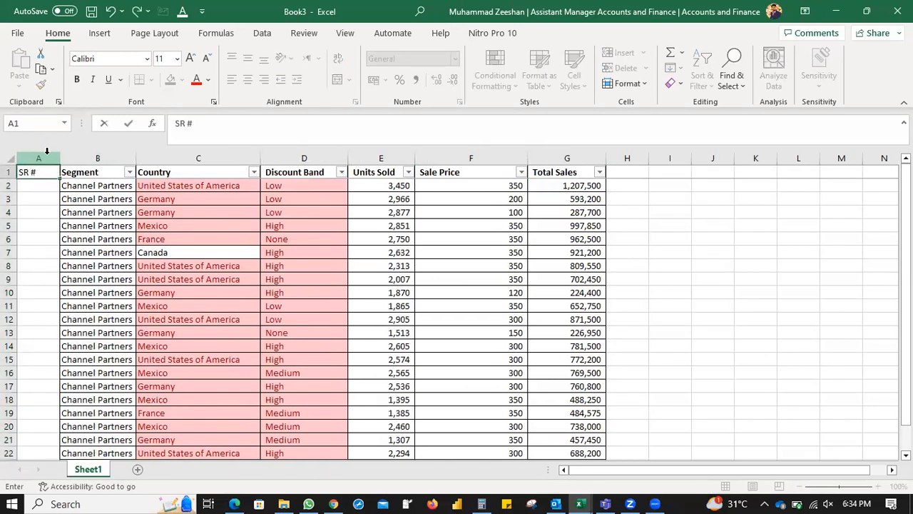
key("Return")
Number the rows under SR # by entering 1 in A2 and +A2+1 in A3, filled down the column.
type("1")
key("Return")
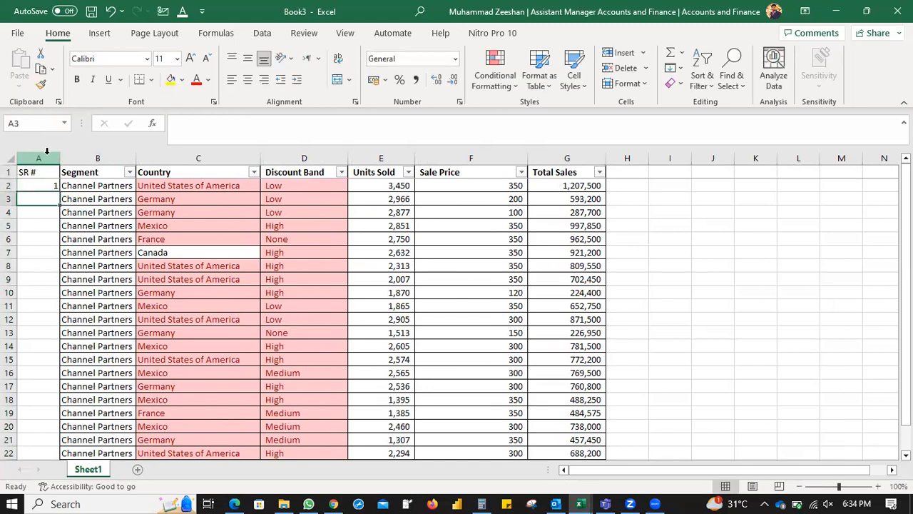
type("+A2+1")
key("Return")
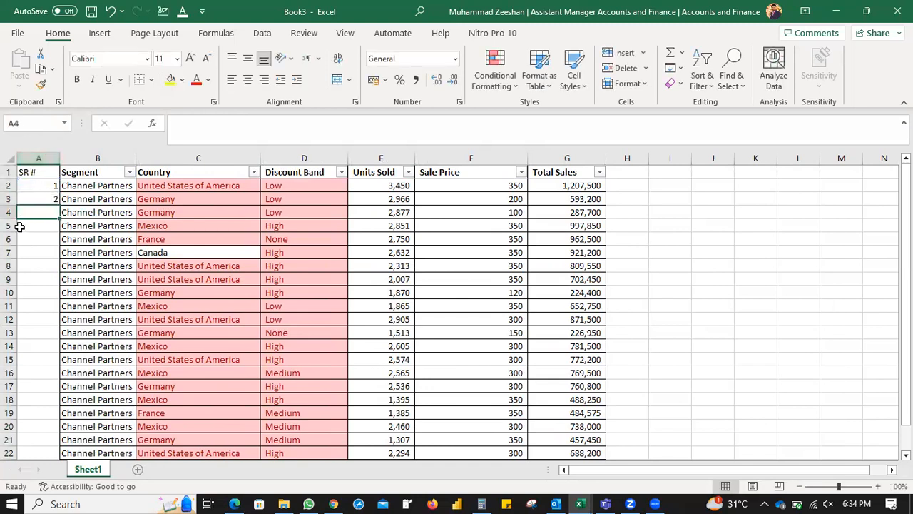
left_click(35, 196)
double_click(61, 205)
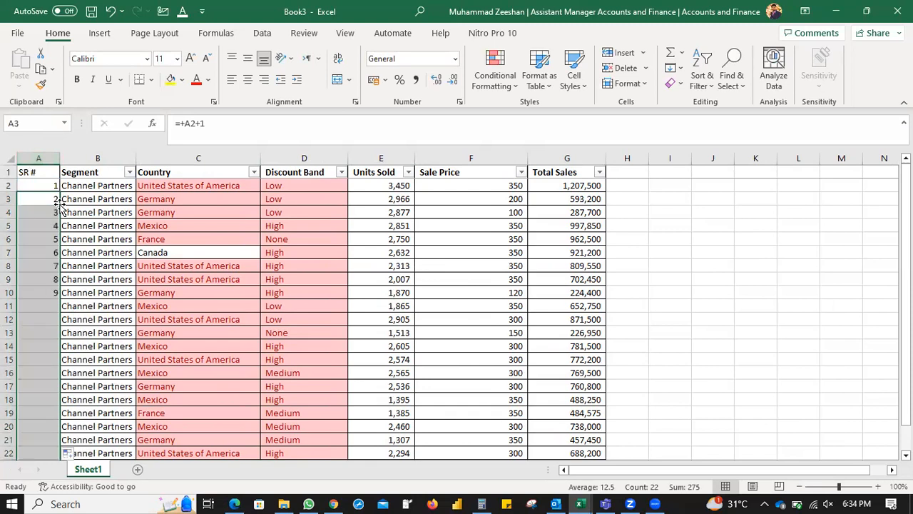
Format the SR # cells A1:A22 with all borders and centre alignment, and clear the extra numbers in A23:A24.
left_click(39, 157)
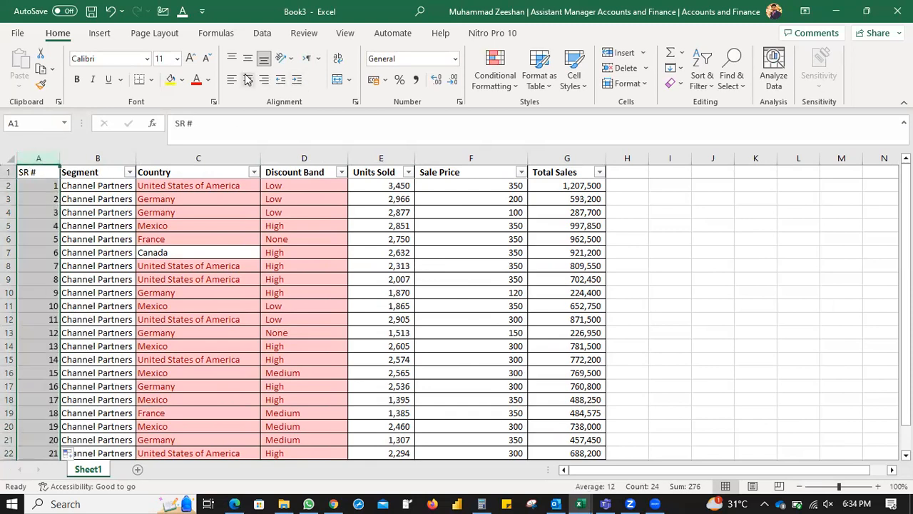
left_click(177, 277)
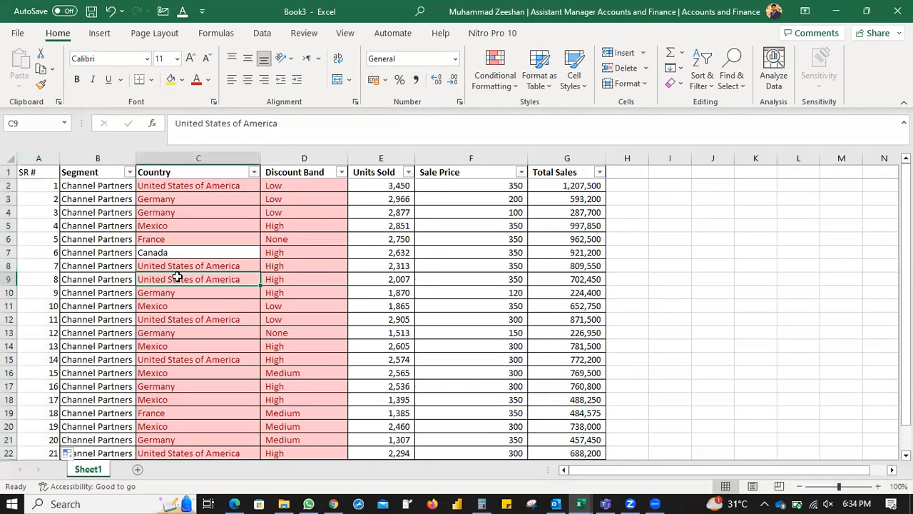
left_click(33, 174)
left_click_drag(32, 374, 36, 410)
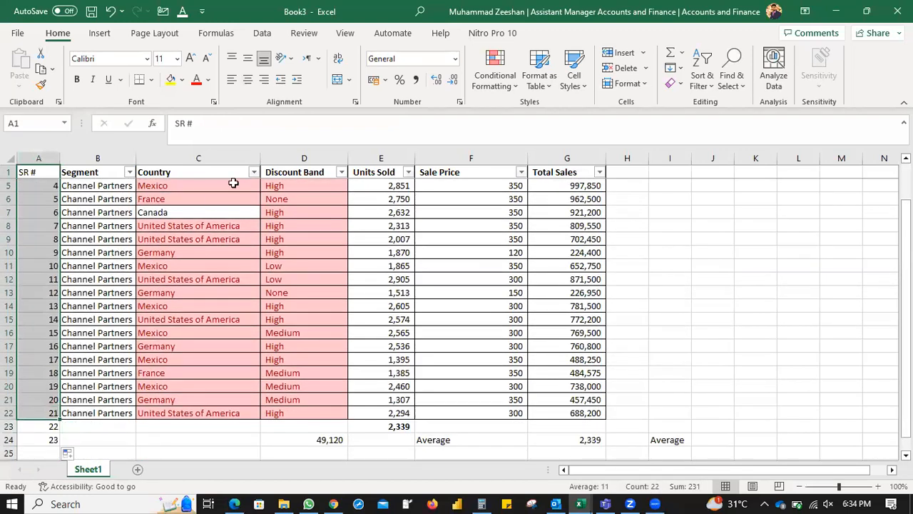
left_click(151, 80)
left_click(172, 210)
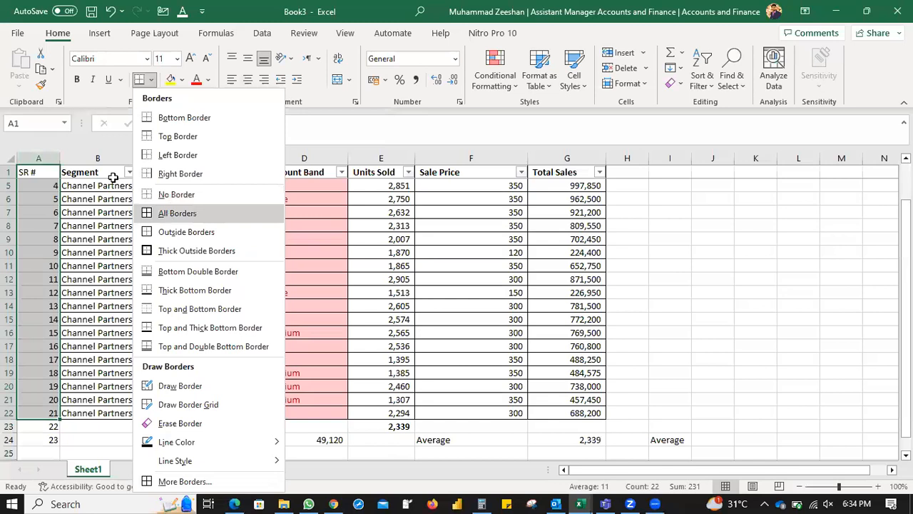
left_click(248, 79)
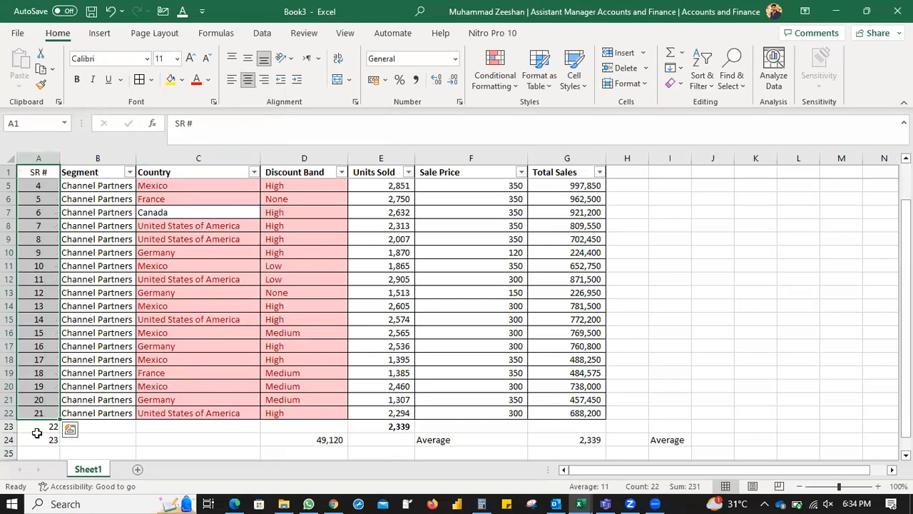
left_click_drag(37, 429, 37, 440)
key("Delete")
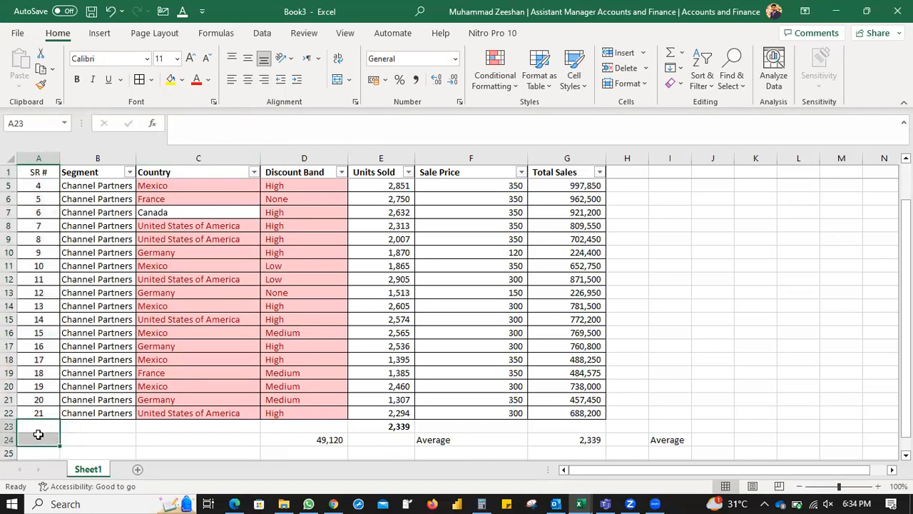
Try filtering the Country column to Mexico and clear that filter again.
left_click(253, 172)
left_click(143, 335)
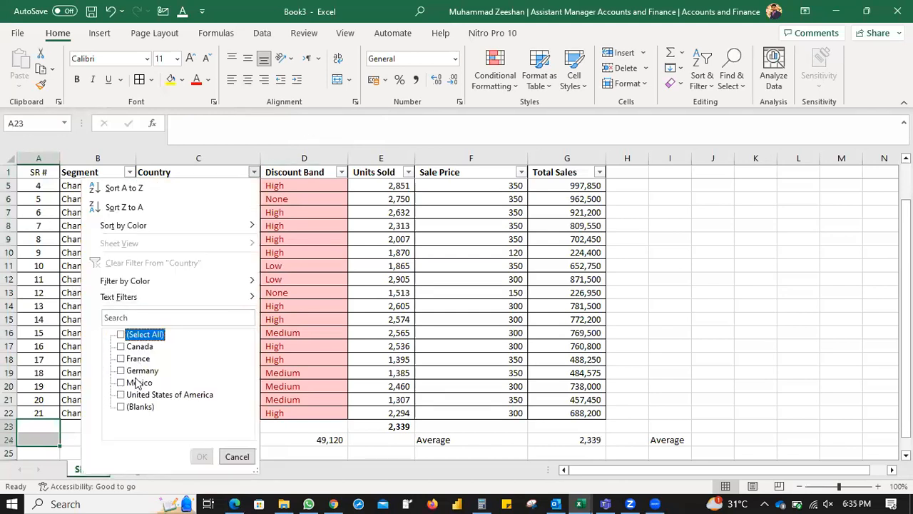
left_click(138, 383)
left_click(201, 457)
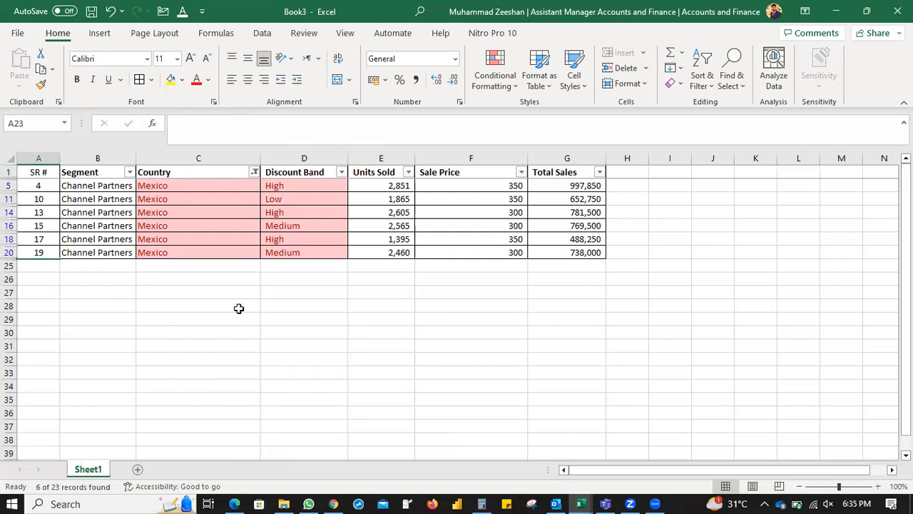
key("alt")
key("a")
key("c")
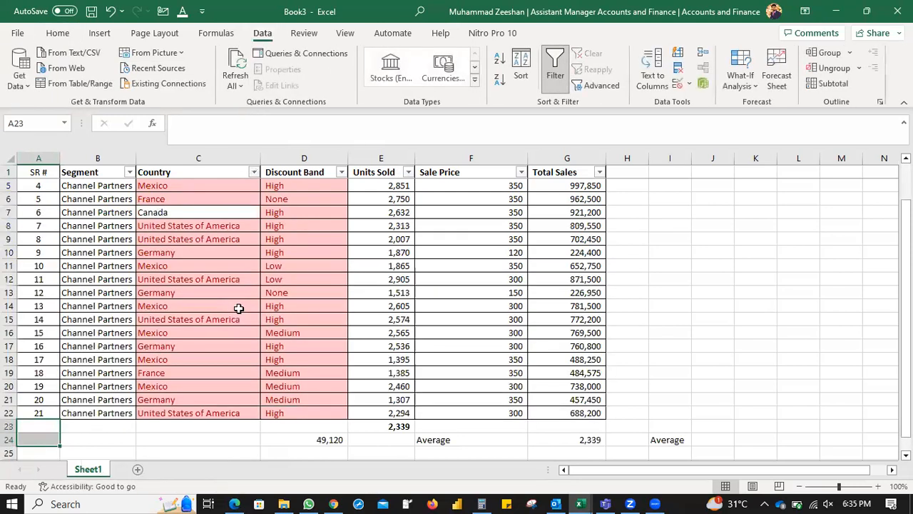
Clear all contents of row 24 below the table.
left_click(238, 308)
left_click(9, 440)
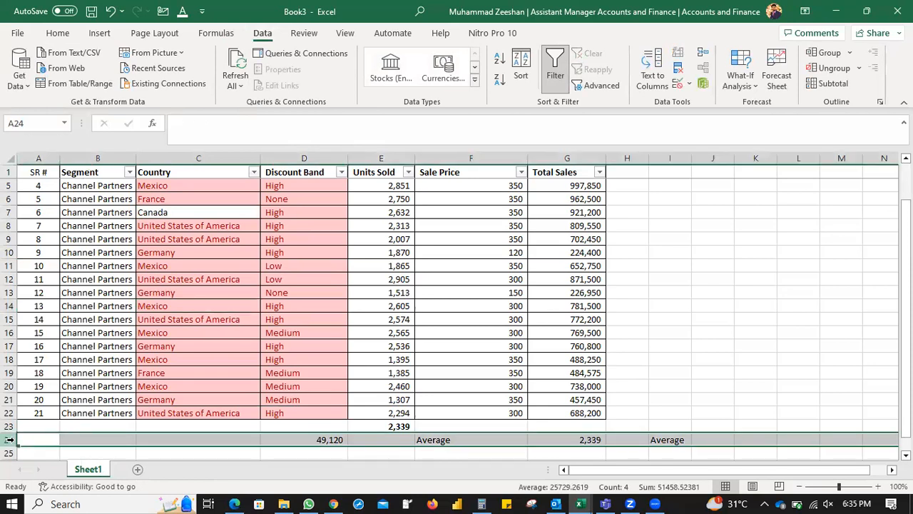
key("Delete")
left_click(392, 306)
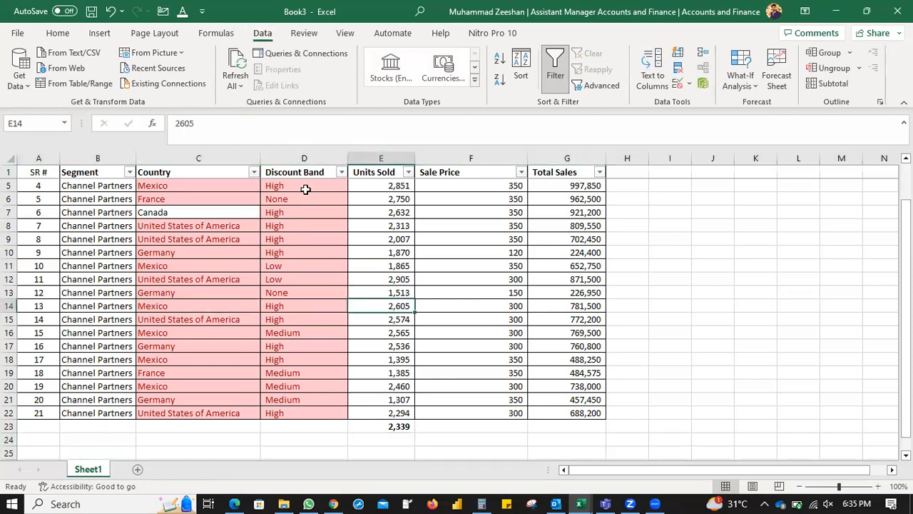
Filter the Country column to Mexico only and check the SUBTOTAL average of Units Sold in E23.
left_click(253, 172)
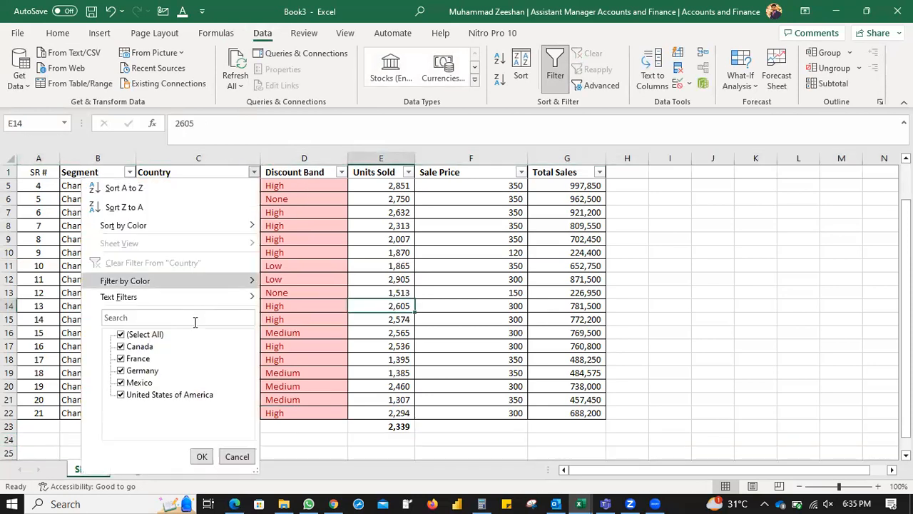
left_click(144, 335)
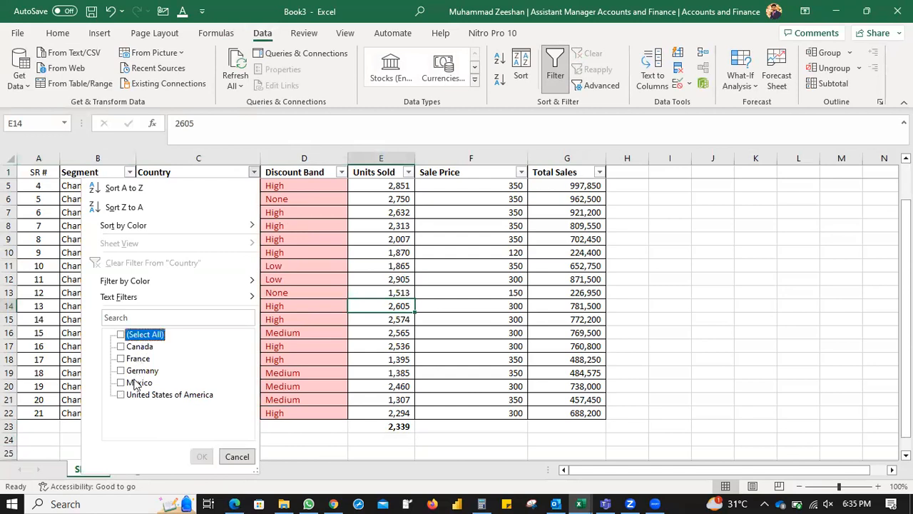
left_click(137, 383)
left_click(202, 456)
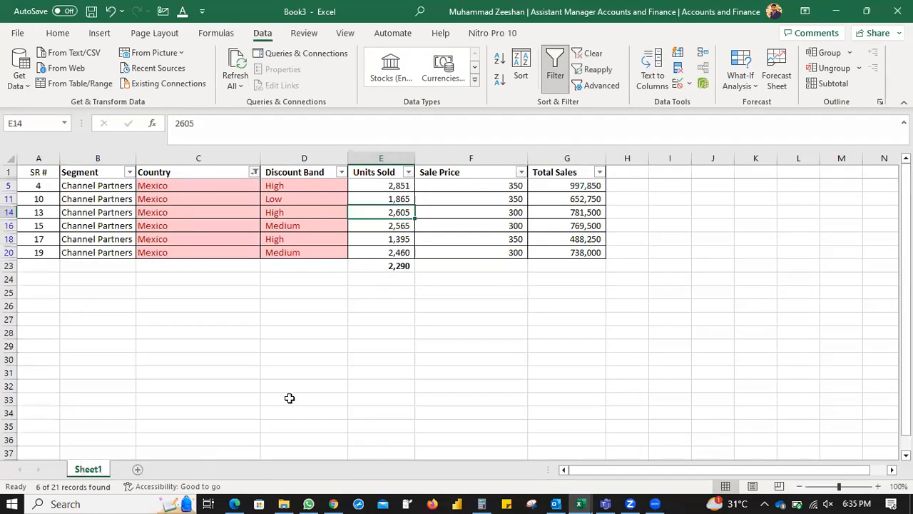
left_click(370, 267)
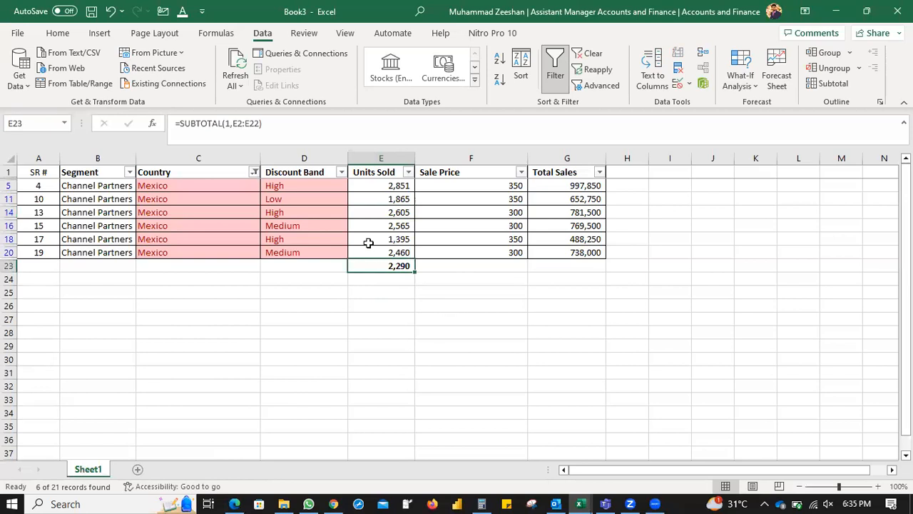
Switch the Country filter from Mexico to Germany to check the Units Sold average for Germany.
left_click(254, 173)
left_click(139, 383)
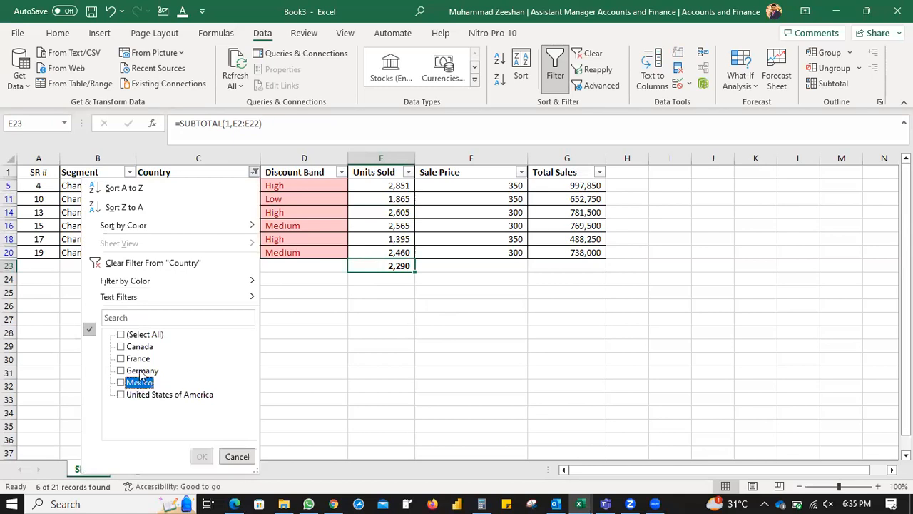
left_click(141, 371)
left_click(201, 457)
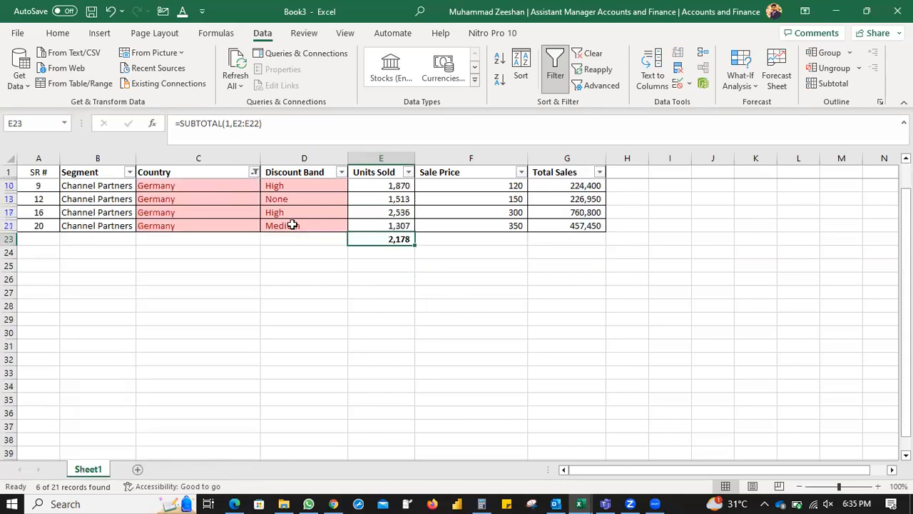
Switch the Country filter from Germany to Canada to check the Units Sold average for Canada.
left_click(254, 172)
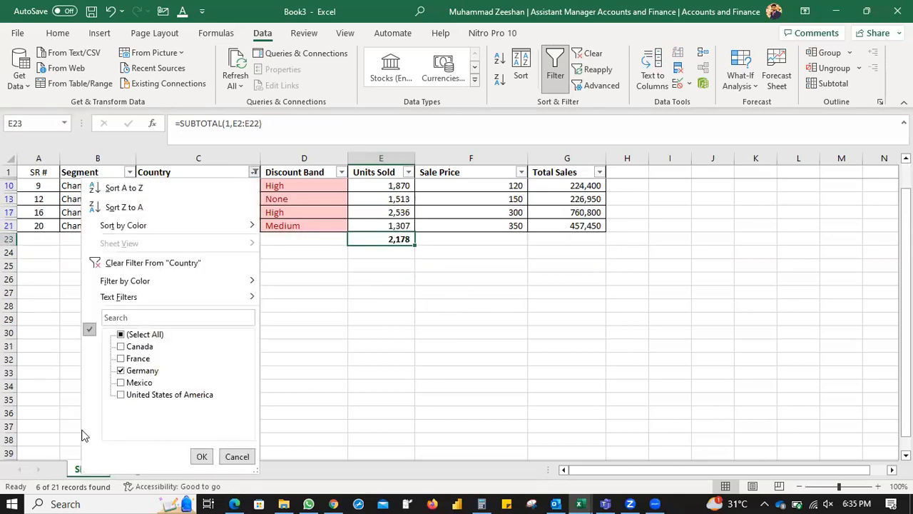
left_click(141, 370)
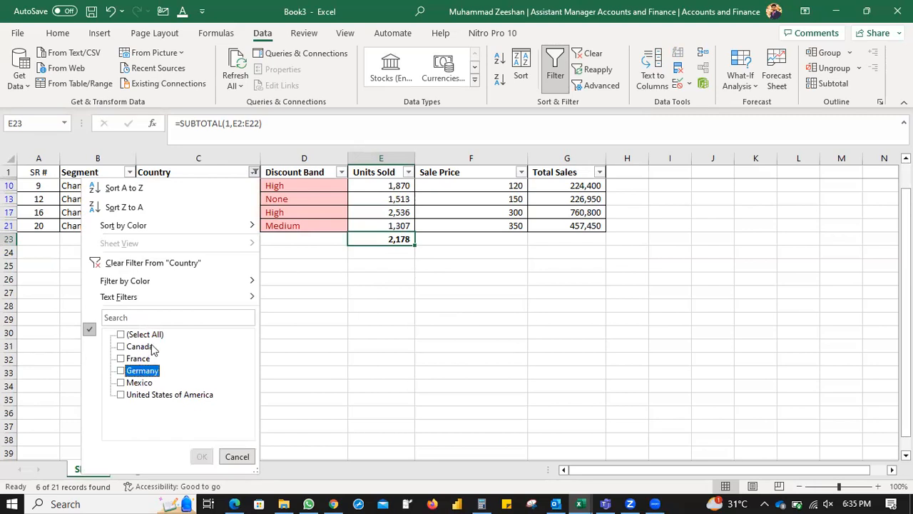
left_click(140, 347)
left_click(202, 457)
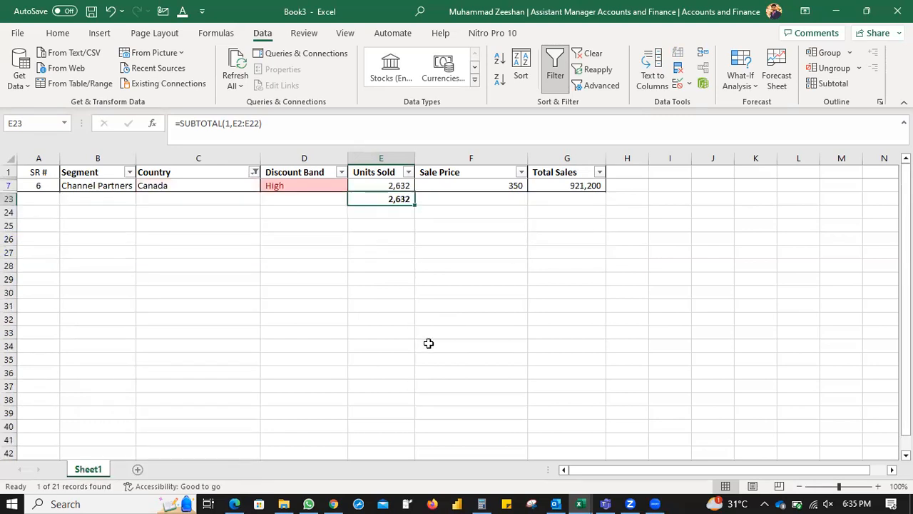
left_click(429, 345)
Switch the Country filter from Canada to United States of America and check the SUBTOTAL average in E23.
left_click(254, 172)
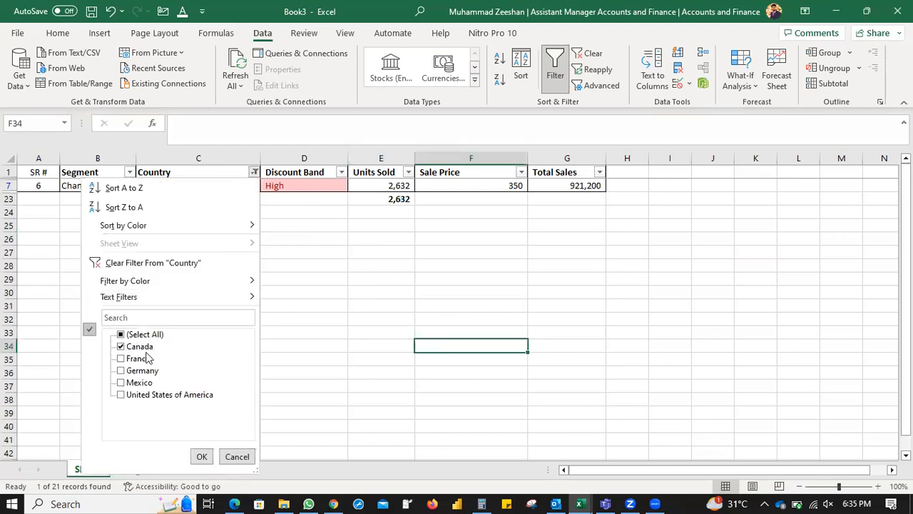
left_click(143, 347)
left_click(142, 395)
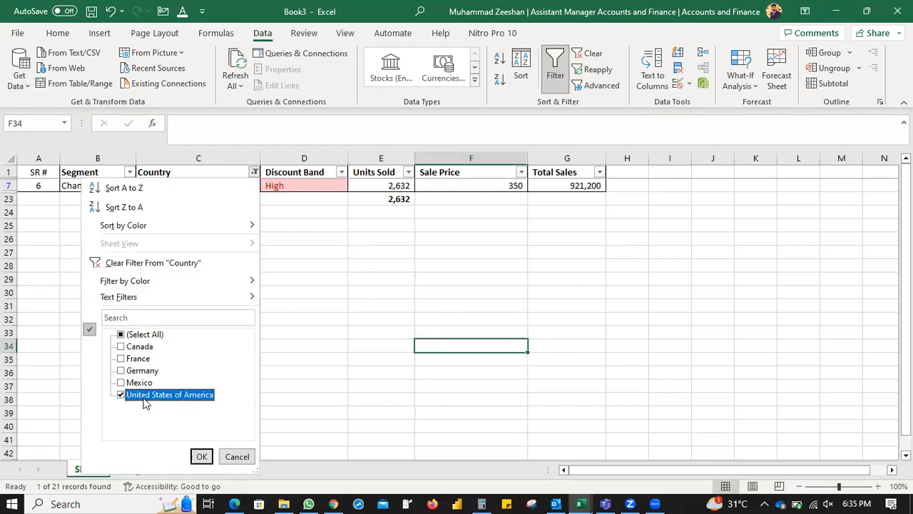
left_click(202, 457)
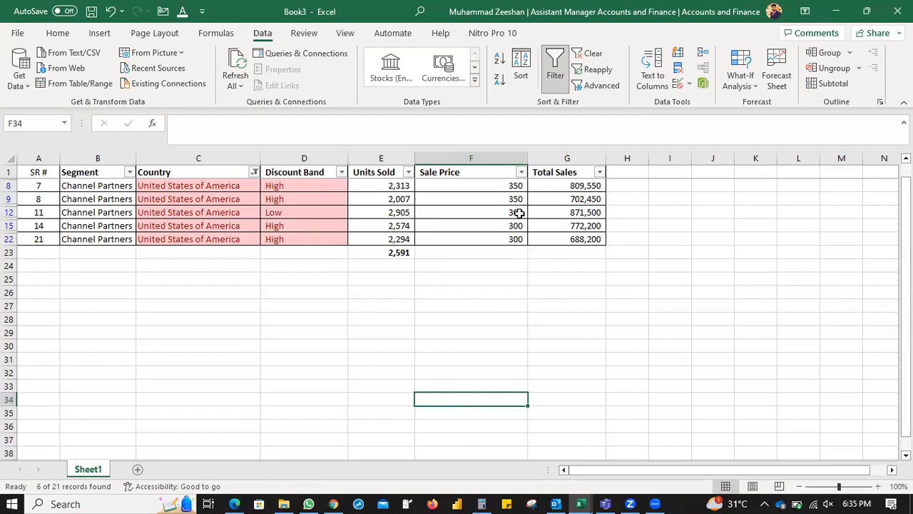
left_click(394, 184)
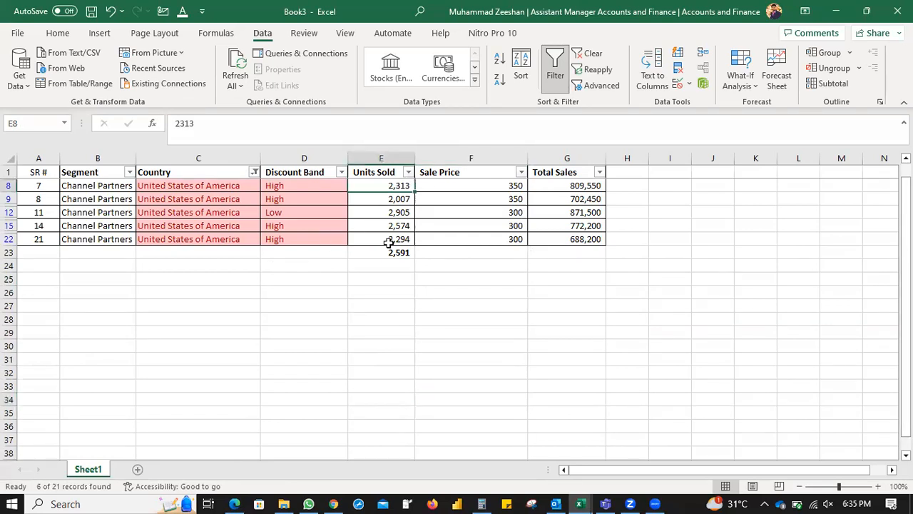
left_click(394, 252)
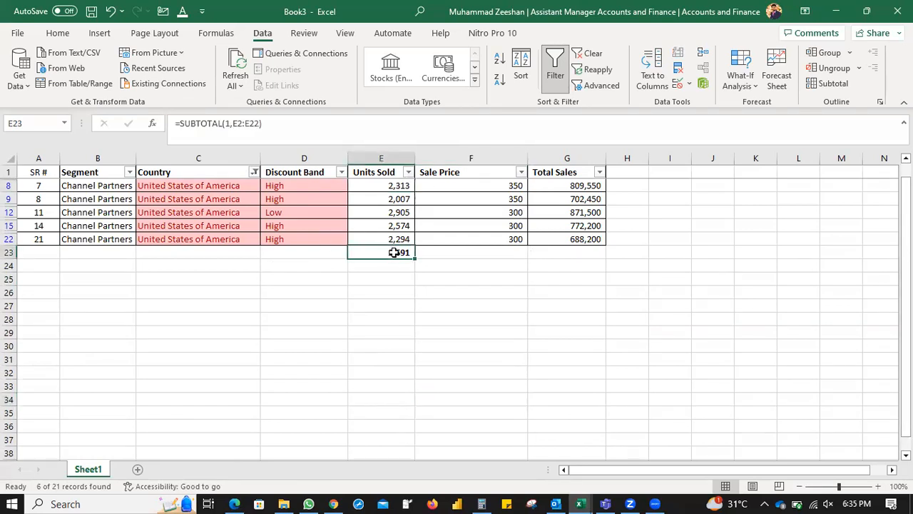
key("Right")
key("Right")
key("Left")
key("Left")
key("Left")
key("Right")
left_click(877, 486)
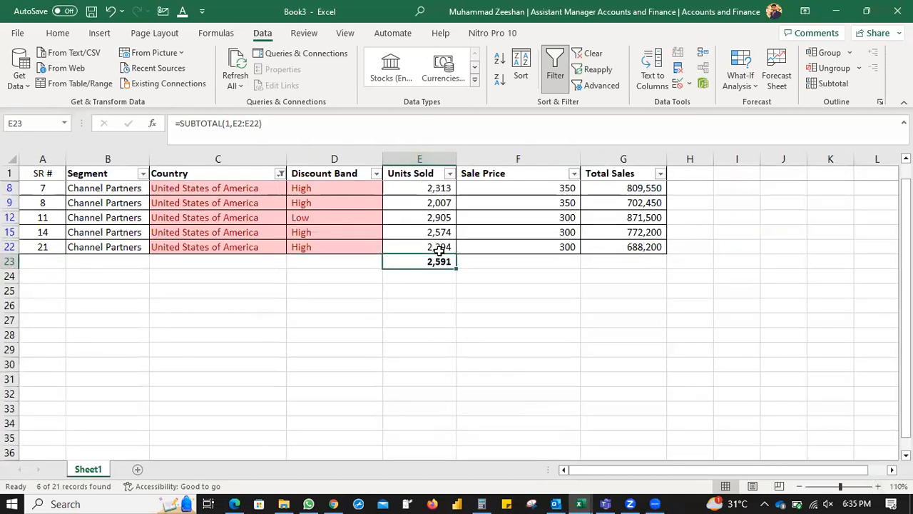
Replace the average formula in E23 with =SUBTOTAL(6,E2:E22) to get the product of the visible Units Sold.
key("Delete")
type("=sub")
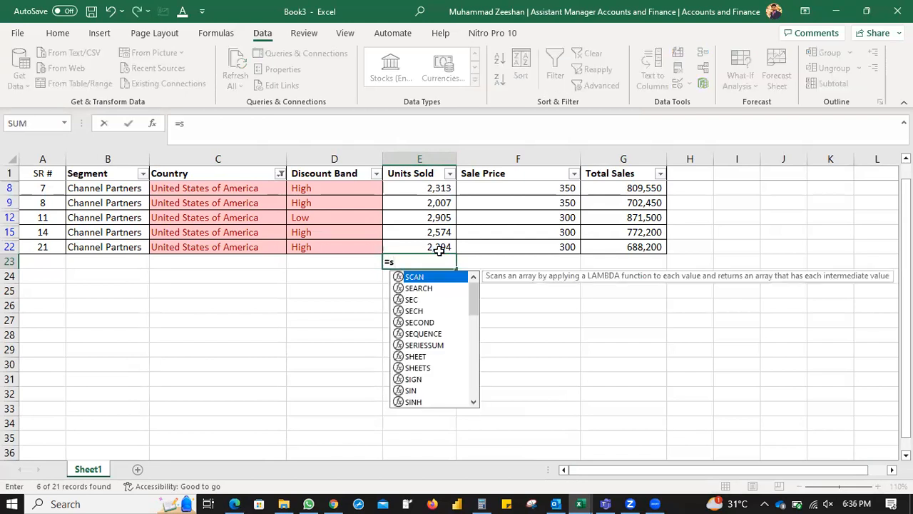
key("Down")
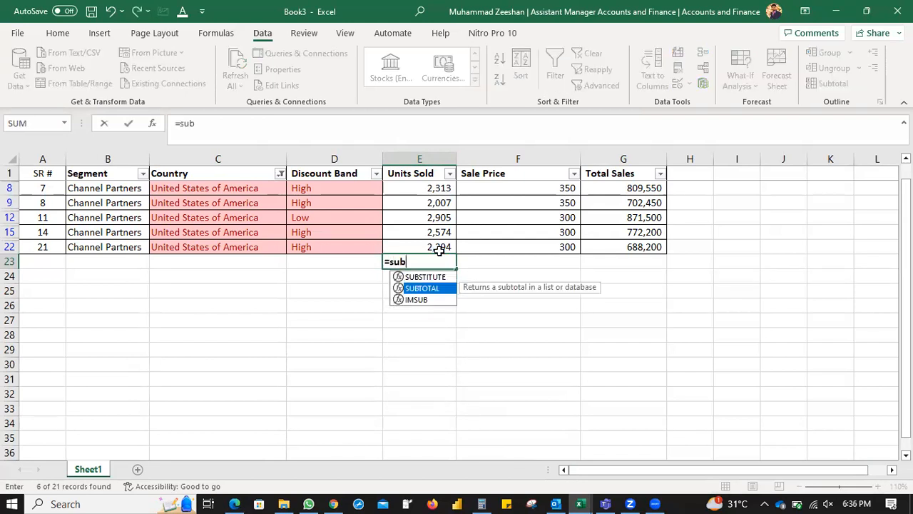
key("Tab")
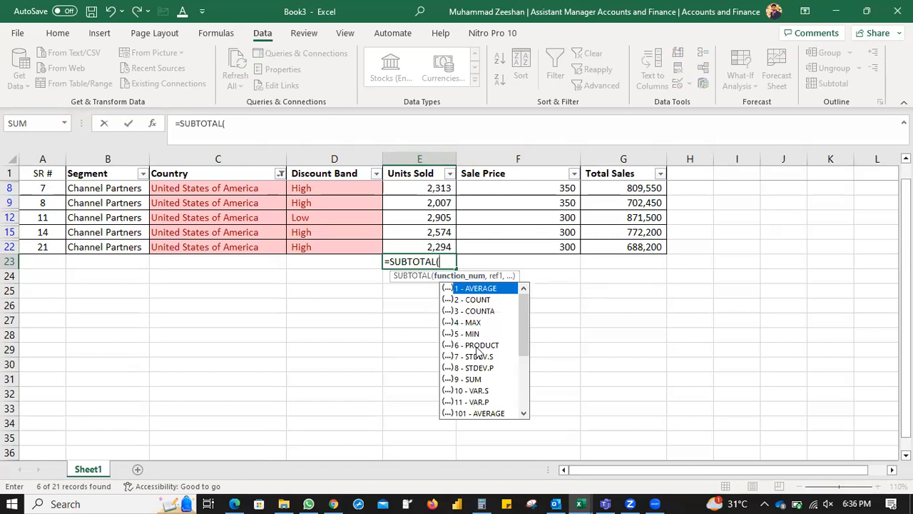
double_click(478, 345)
type(",")
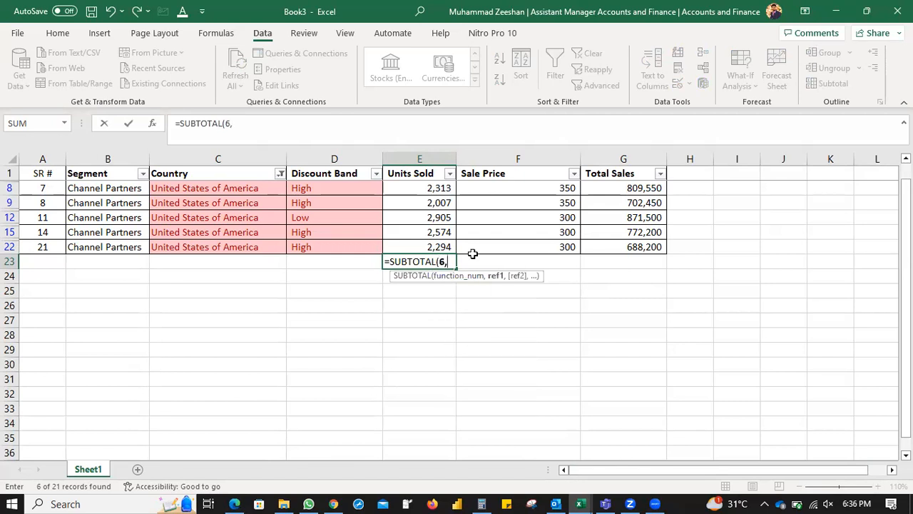
scroll(472, 253, "up", 1)
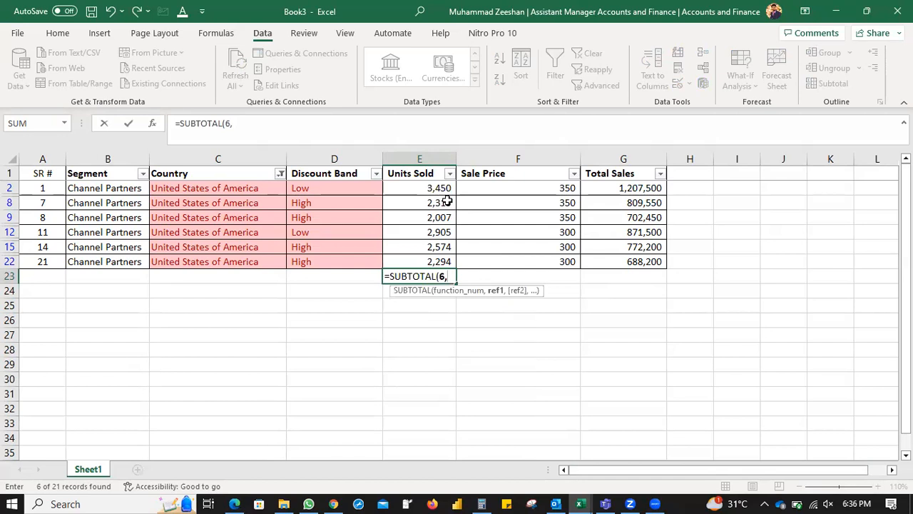
left_click_drag(436, 188, 430, 264)
type(")")
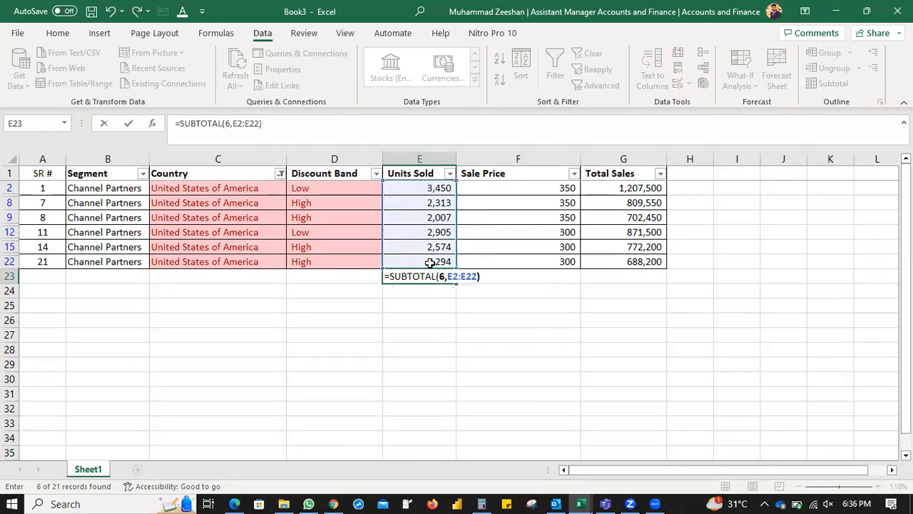
key("Return")
key("Up")
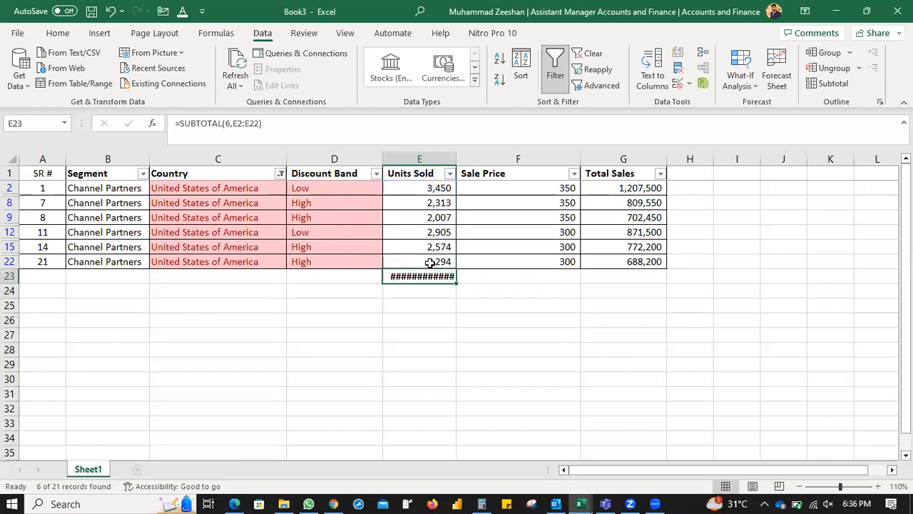
AutoFit the Units Sold column and clear the filter from the Country column.
double_click(456, 155)
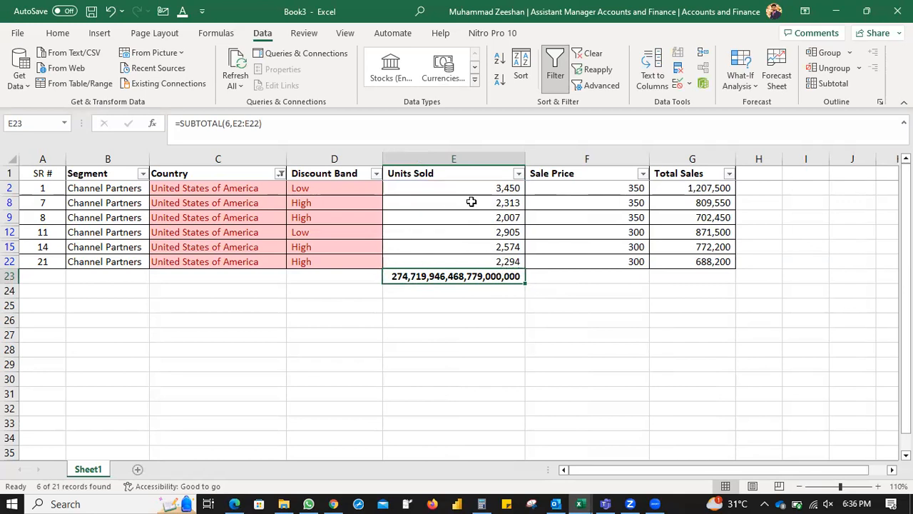
left_click(280, 173)
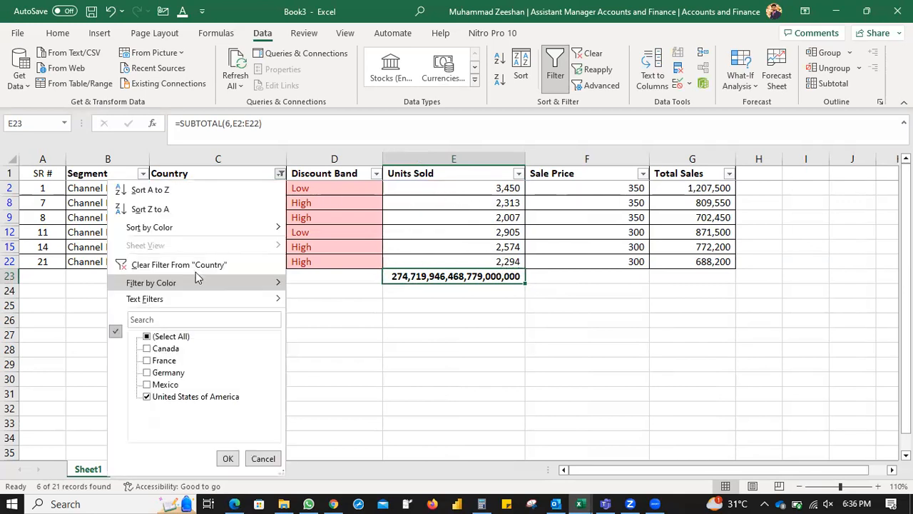
left_click(202, 266)
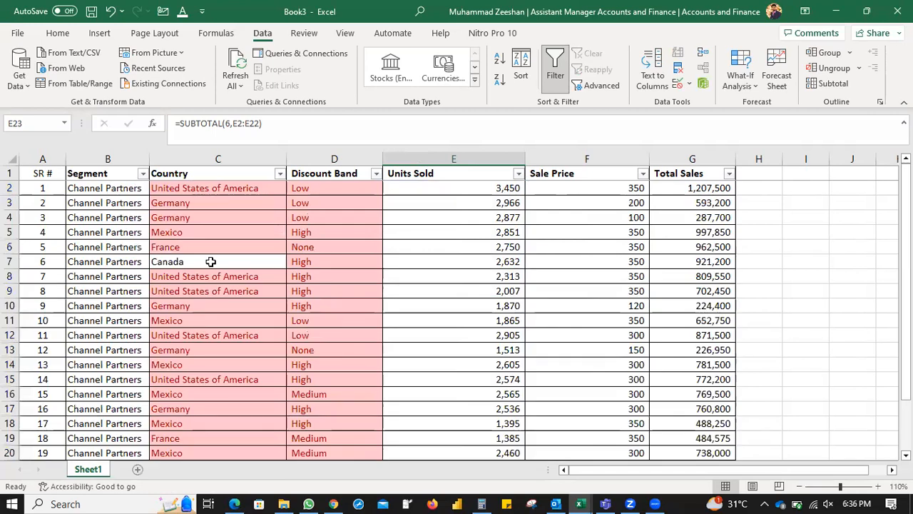
scroll(211, 262, "down", 5)
scroll(359, 230, "up", 1)
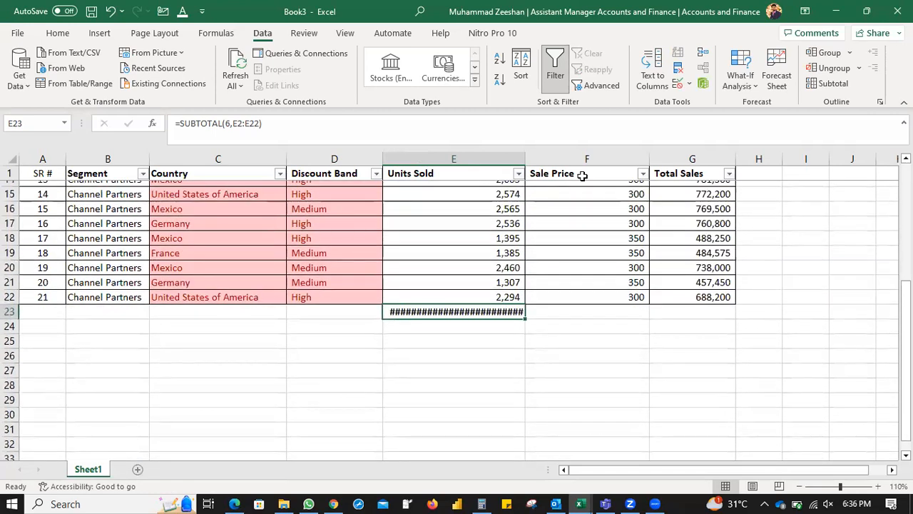
AutoFit the Units Sold column to read the unfiltered product in E23, and narrow the column again.
double_click(525, 154)
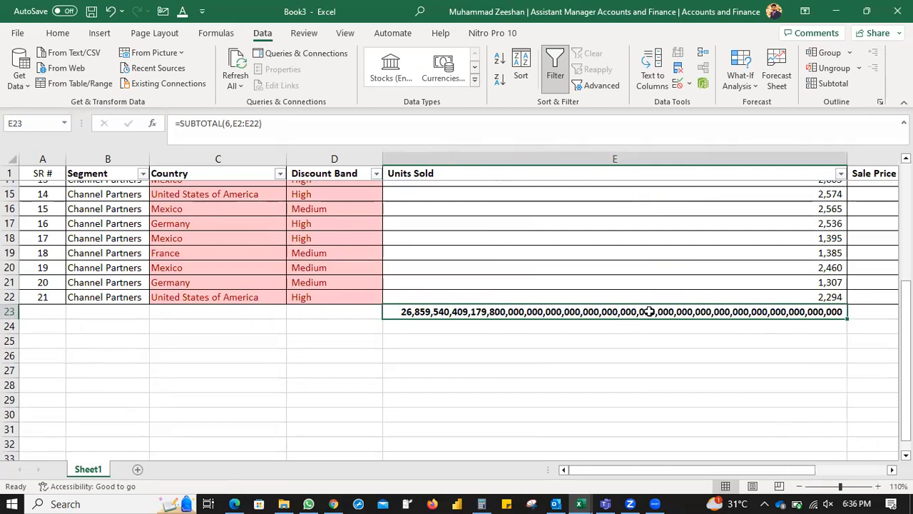
scroll(491, 274, "up", 5)
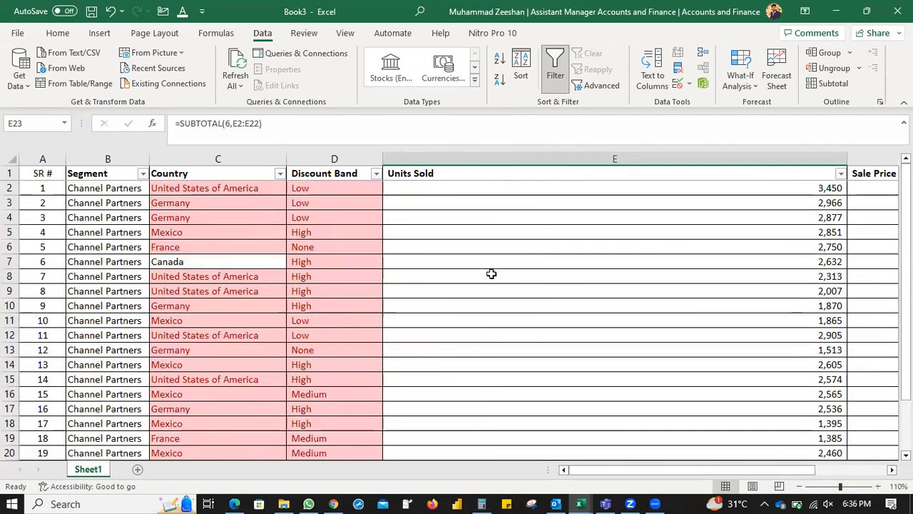
scroll(774, 324, "down", 4)
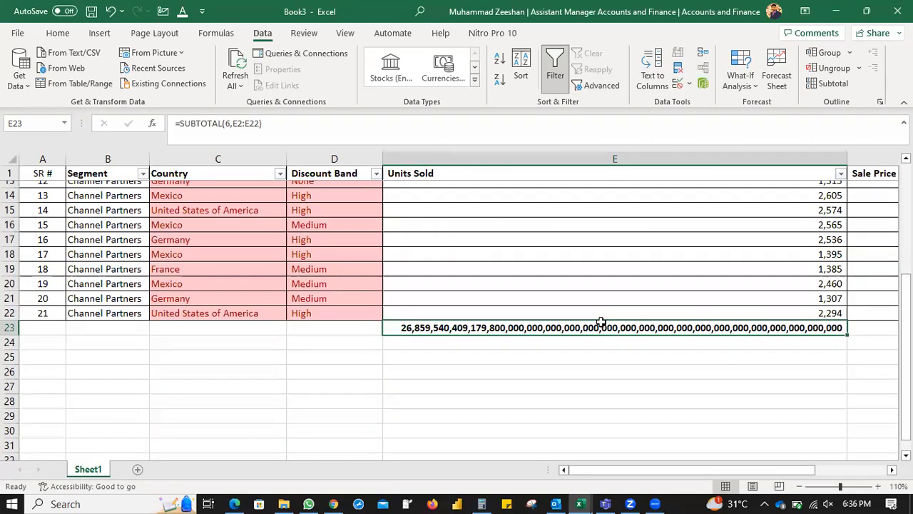
left_click_drag(844, 152, 577, 200)
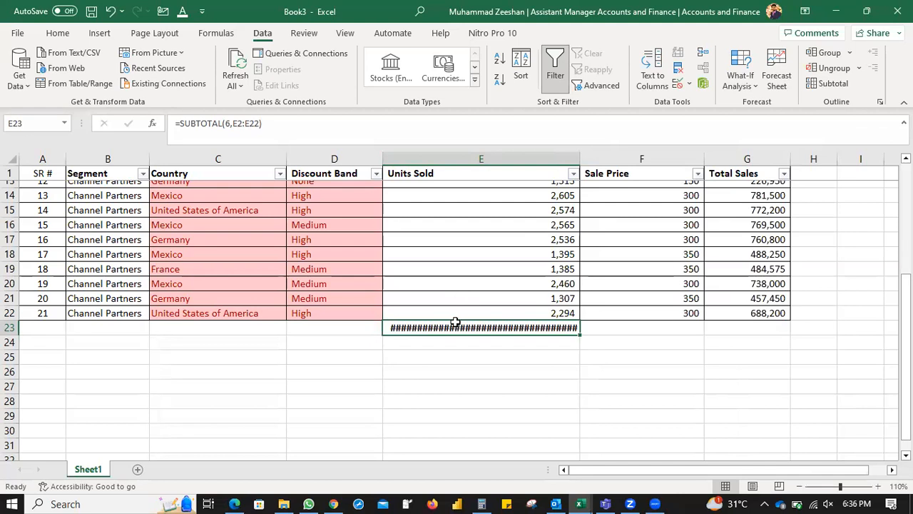
Clear the product formula from E23 and start a new SUBTOTAL formula, cancelling it before choosing a function.
key("Delete")
type("=sub")
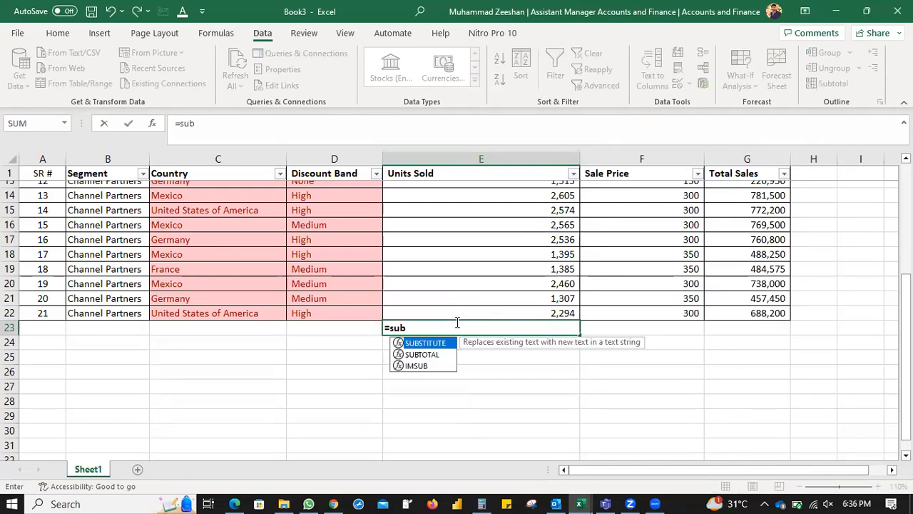
key("Down")
key("Tab")
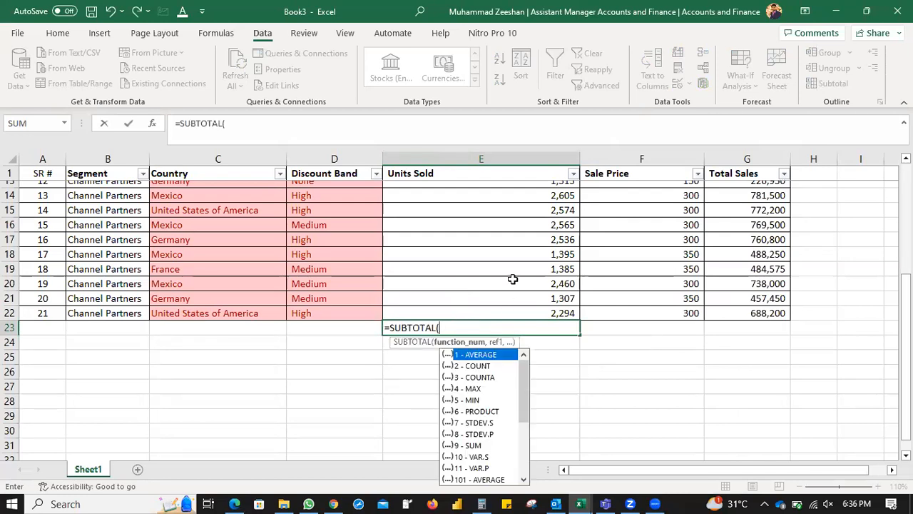
scroll(512, 278, "up", 4)
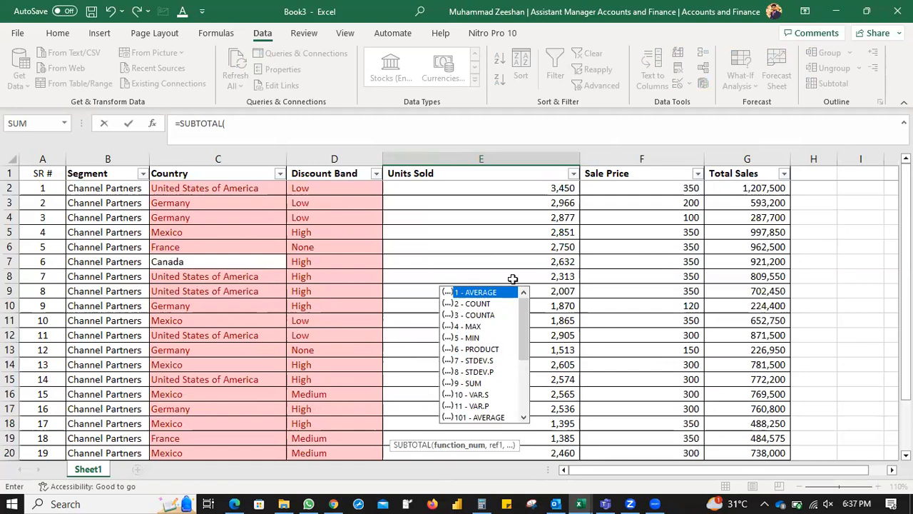
key("Escape")
key("Escape")
Enter =SUBTOTAL(1,E2:E22) in E23 to average all Units Sold values.
scroll(513, 278, "down", 2)
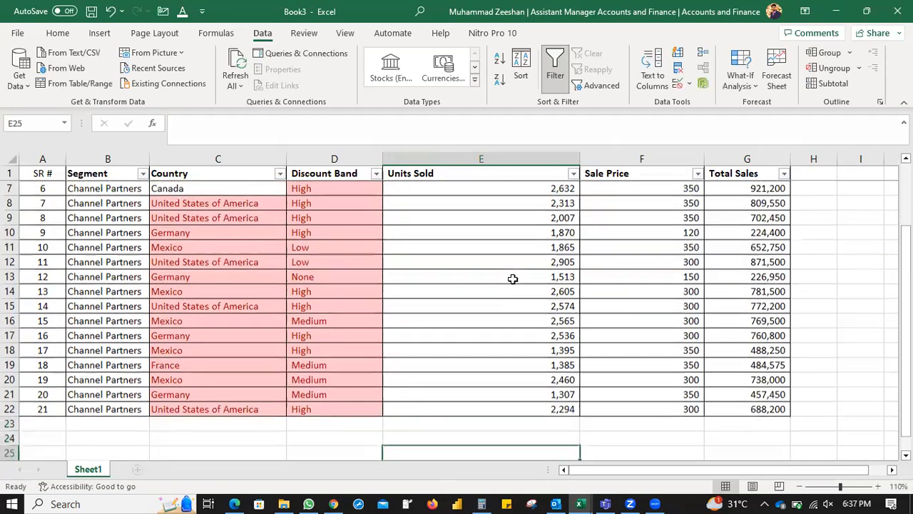
key("Page_Up")
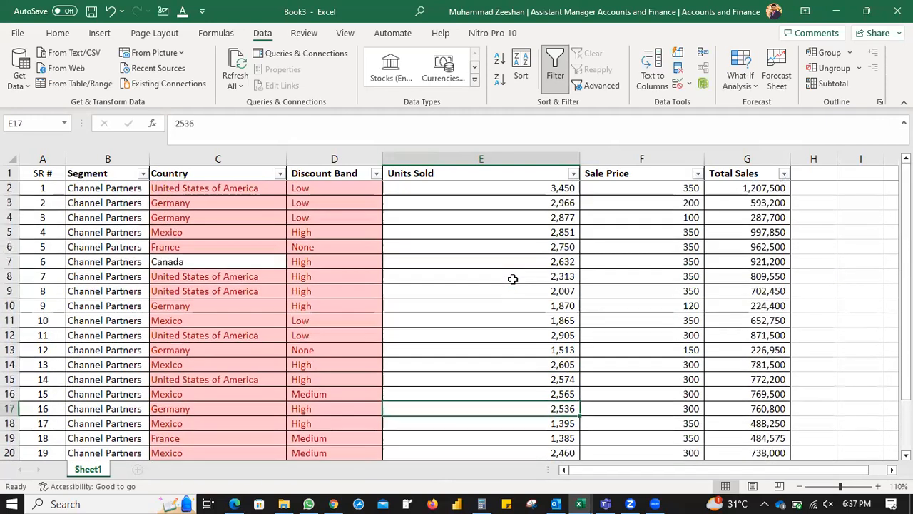
key("Page_Down")
key("Page_Up")
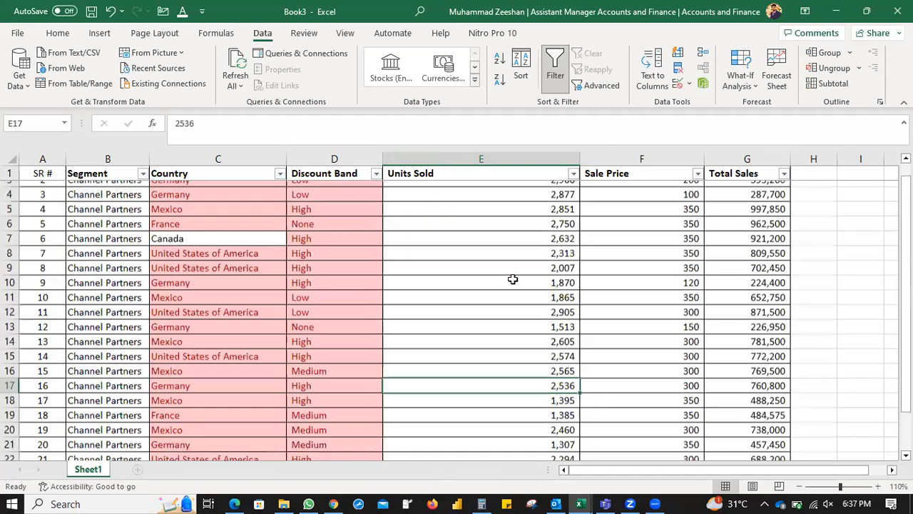
key("Down")
key("Down")
key("Down")
key("Down")
key("Down")
key("Down")
key("Down")
key("Down")
key("Down")
key("Down")
key("Up")
key("Up")
key("Up")
key("Up")
type("=av")
key("BackSpace")
key("BackSpace")
type("subt")
key("Tab")
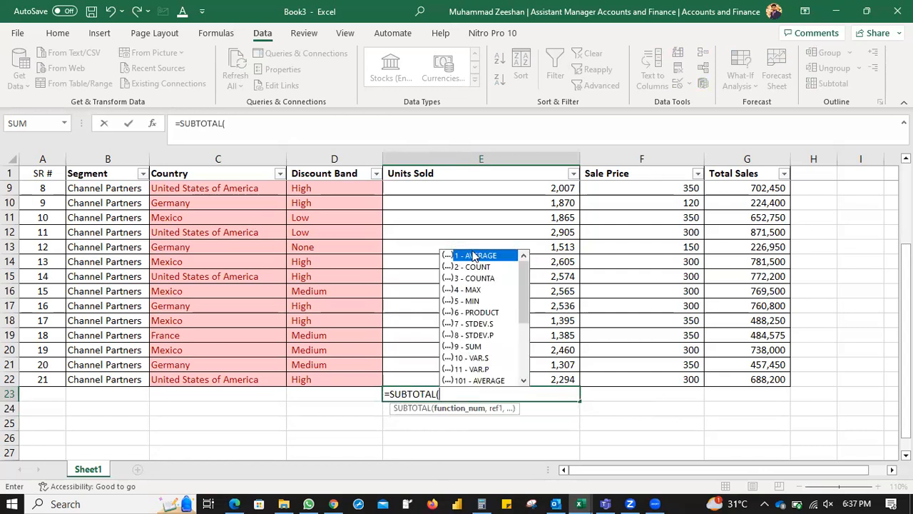
type("1,")
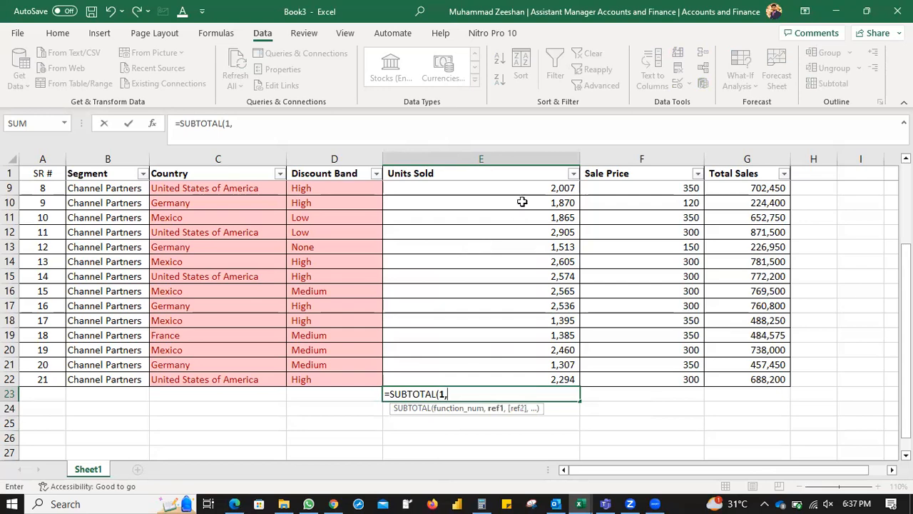
scroll(509, 243, "up", 3)
left_click_drag(543, 188, 541, 435)
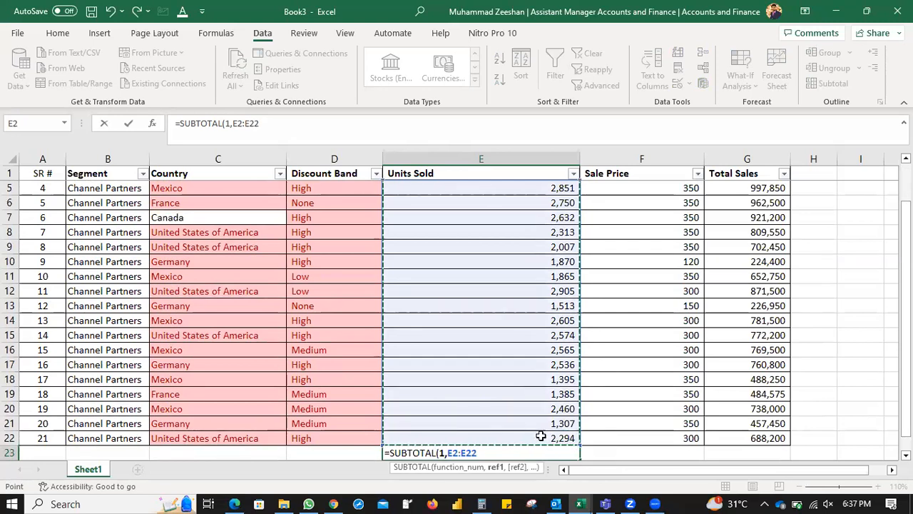
type(")")
key("Return")
left_click(540, 436)
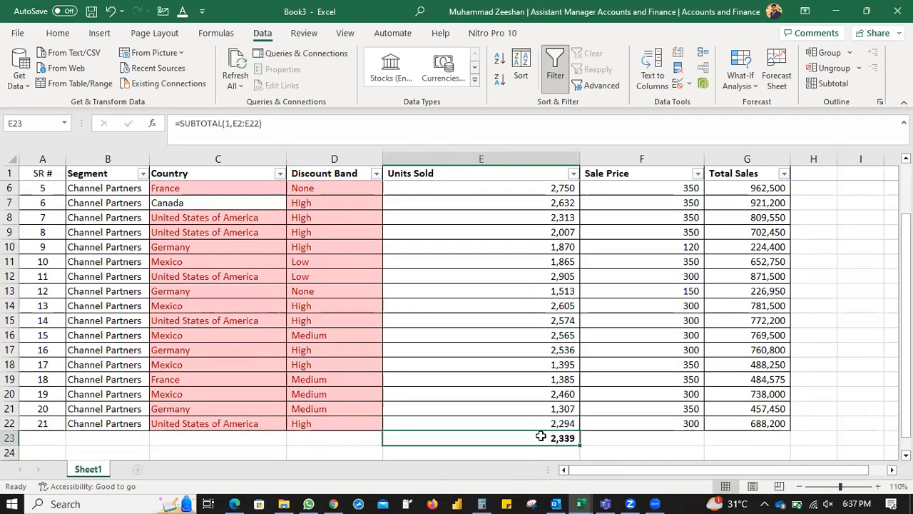
Highlight the Units Sold values from E2 downward to review the numbers being averaged.
left_click(540, 194)
scroll(540, 191, "up", 2)
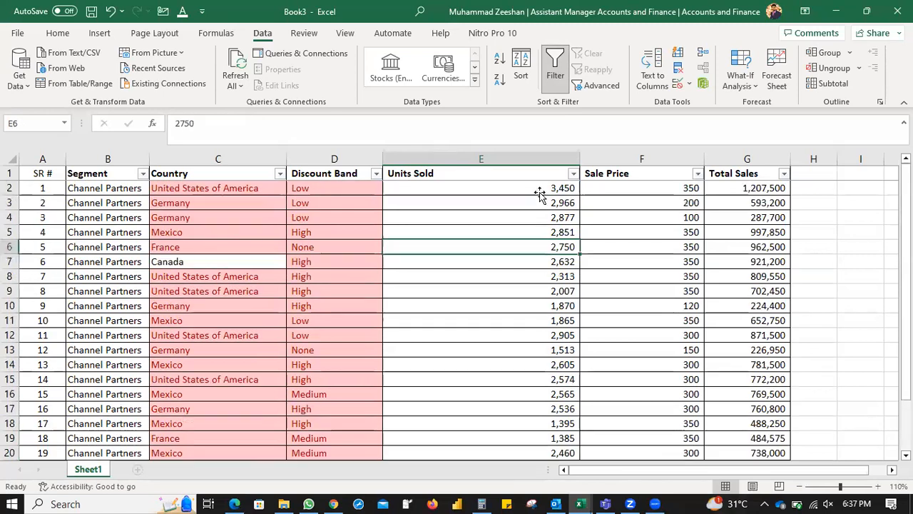
left_click_drag(541, 184, 505, 428)
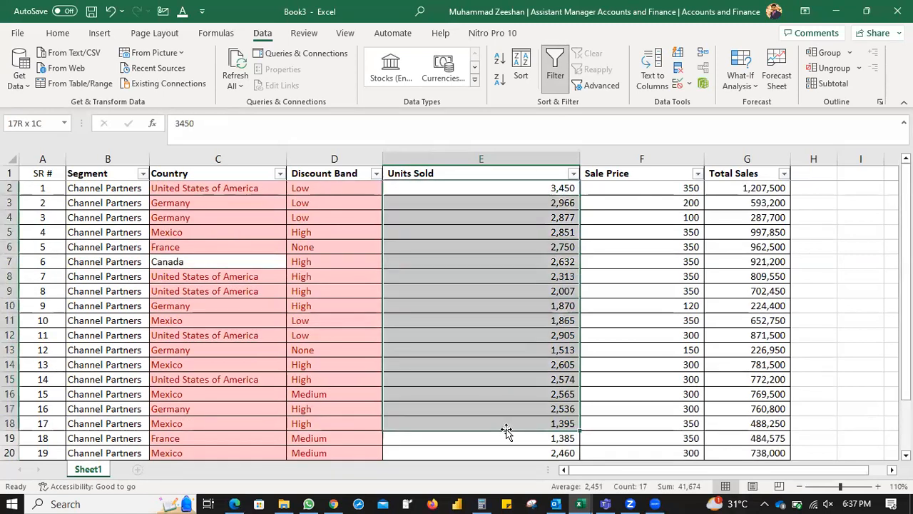
Enter =SUM(E2:E22) in cell I5 to total the Units Sold values.
left_click(861, 231)
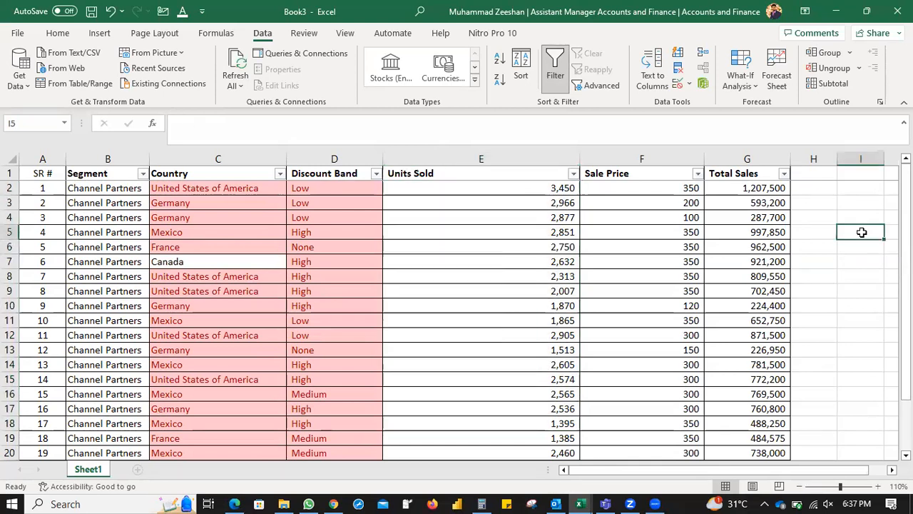
type("=sum")
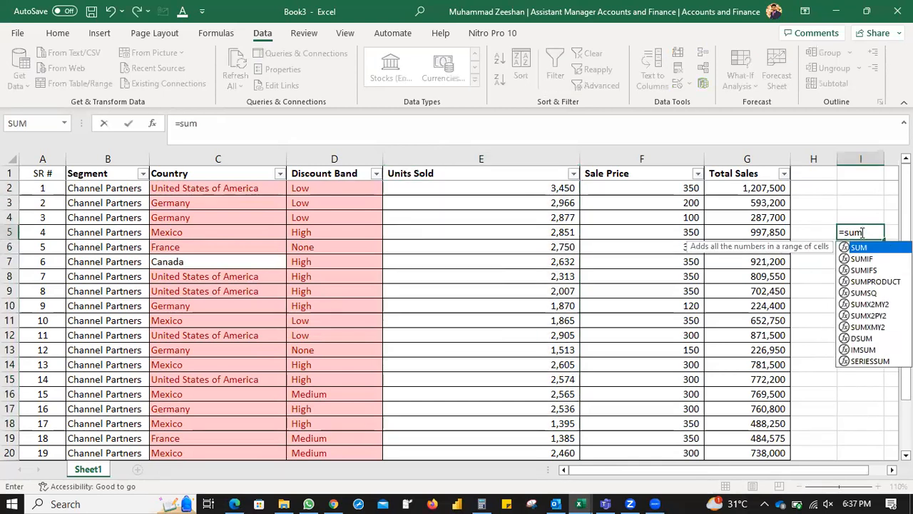
key("Tab")
key("Left")
key("Left")
key("Left")
key("Left")
key("Left")
key("Up")
key("Right")
key("Up")
key("Up")
key("ctrl+shift+Down")
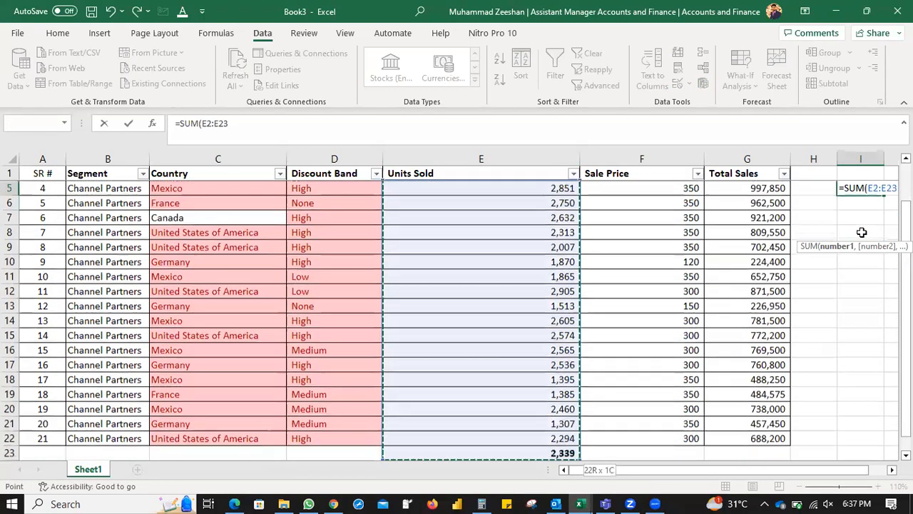
key("shift+Up")
type(")")
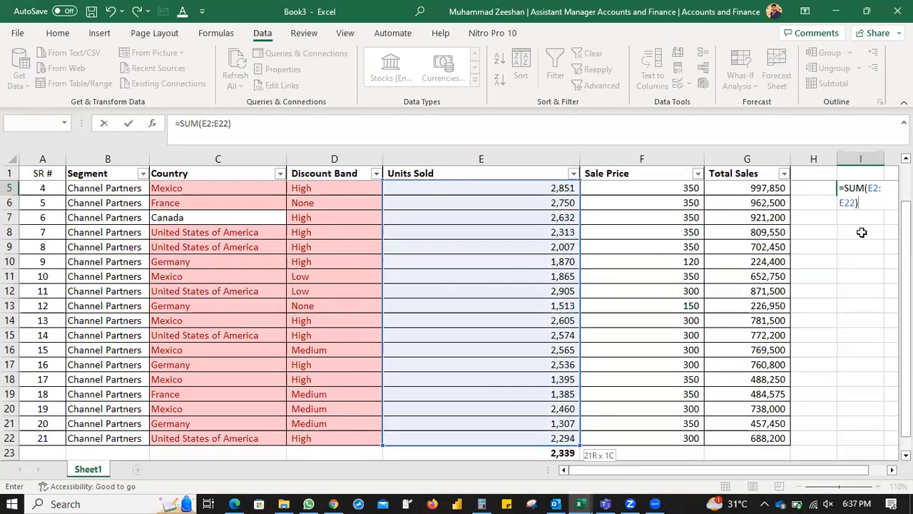
key("Return")
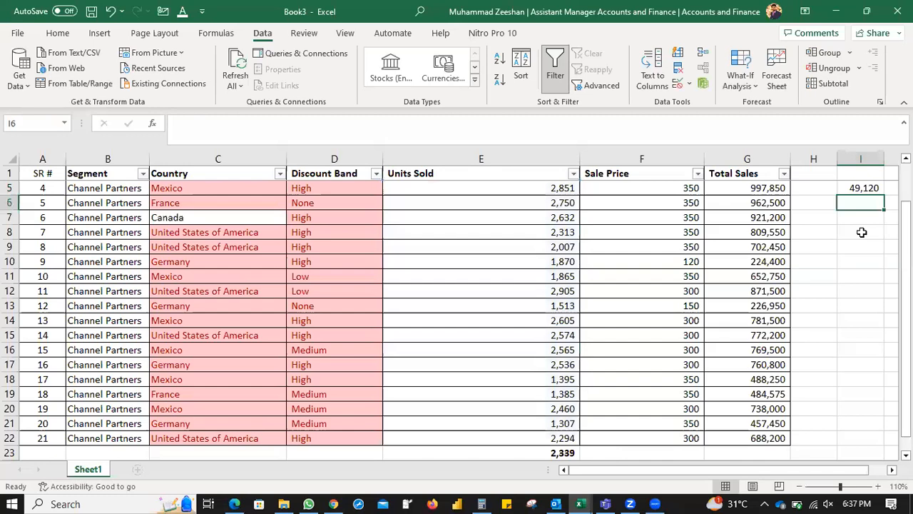
Select the Units Sold values E2:E22 to check their average, count and sum.
key("Left")
key("Left")
key("Left")
key("Left")
key("Up")
key("Up")
key("Up")
key("Up")
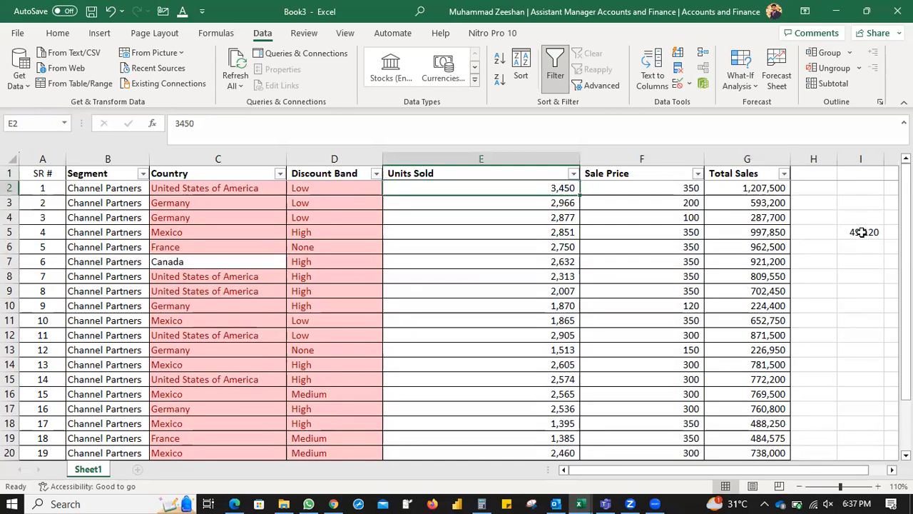
key("ctrl+shift+Down")
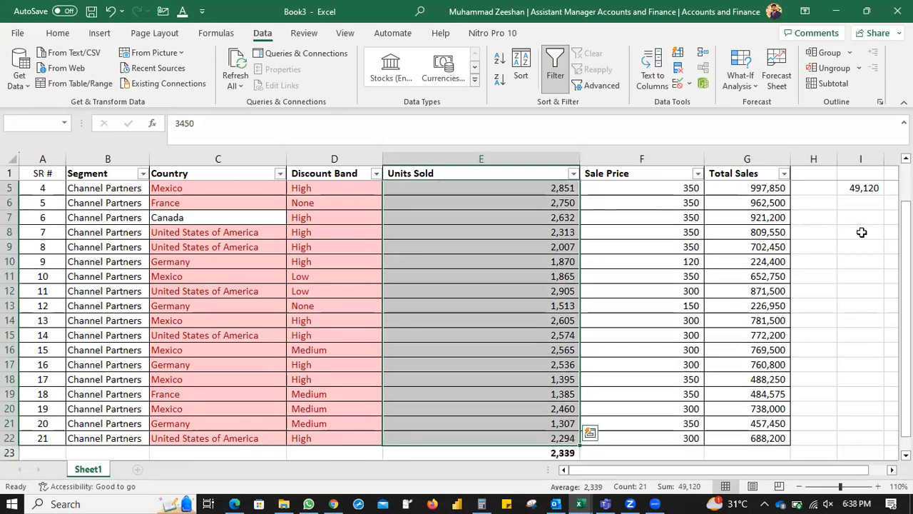
Label the summed units in cell H5 as Total Sum.
key("Right")
key("Right")
key("Right")
key("Right")
key("Down")
key("Down")
key("Down")
key("Left")
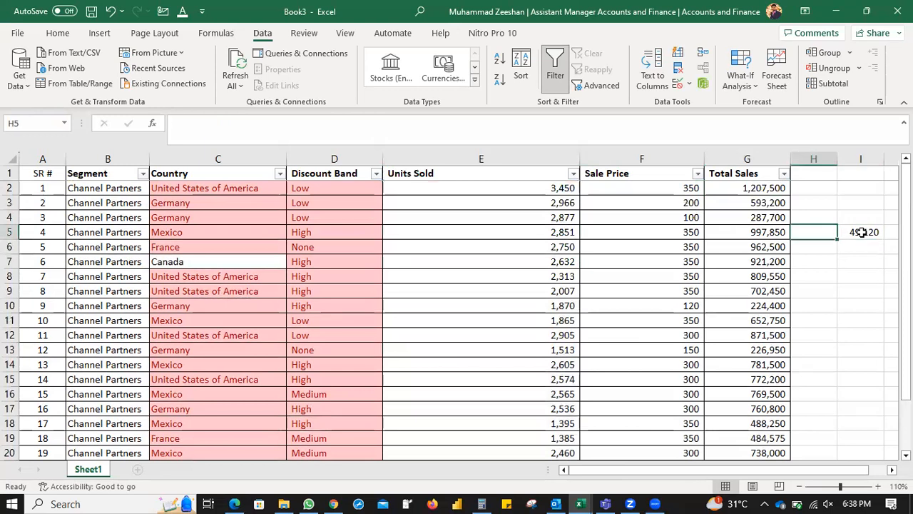
type("Total Sum")
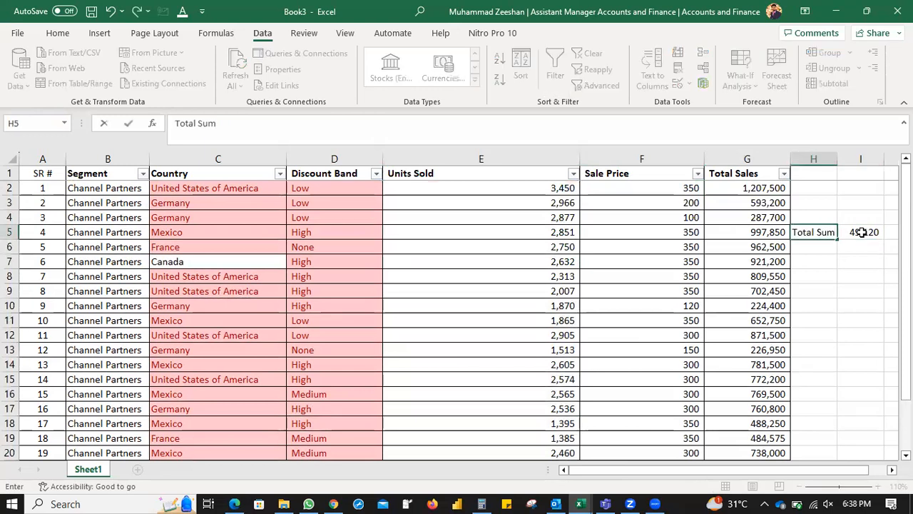
key("Return")
Enter the label Total No of Values in H6 and the value 21 beside it in I6.
type("Total No of Values")
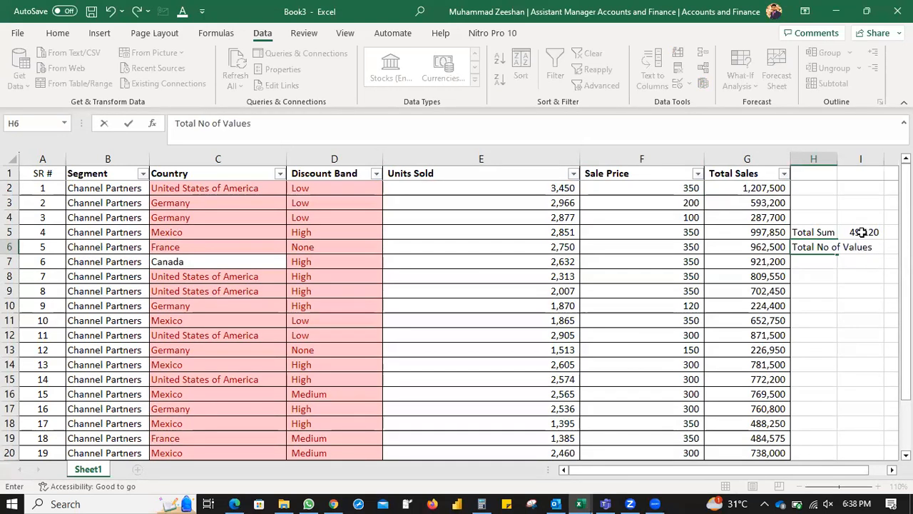
key("Tab")
type("21")
key("Return")
Enter the label Average in cell H8.
key("Left")
key("Down")
type("Averag")
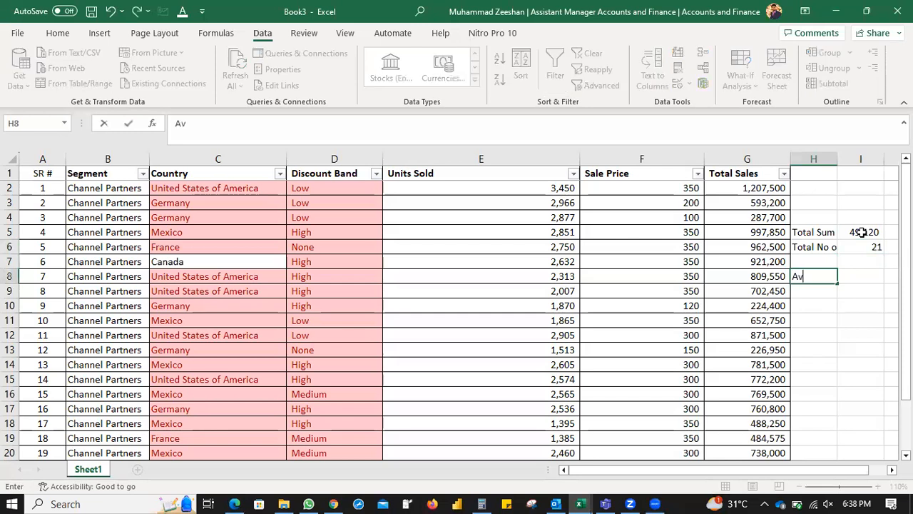
key("Return")
Calculate the average in I8 with the formula +I5/I6 and make the result bold.
key("Up")
key("Right")
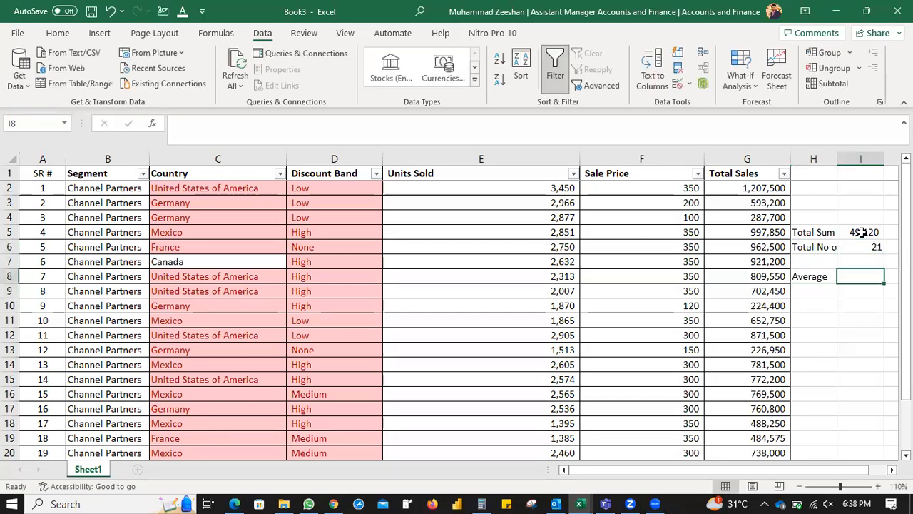
type("+")
left_click(862, 232)
type("/I6")
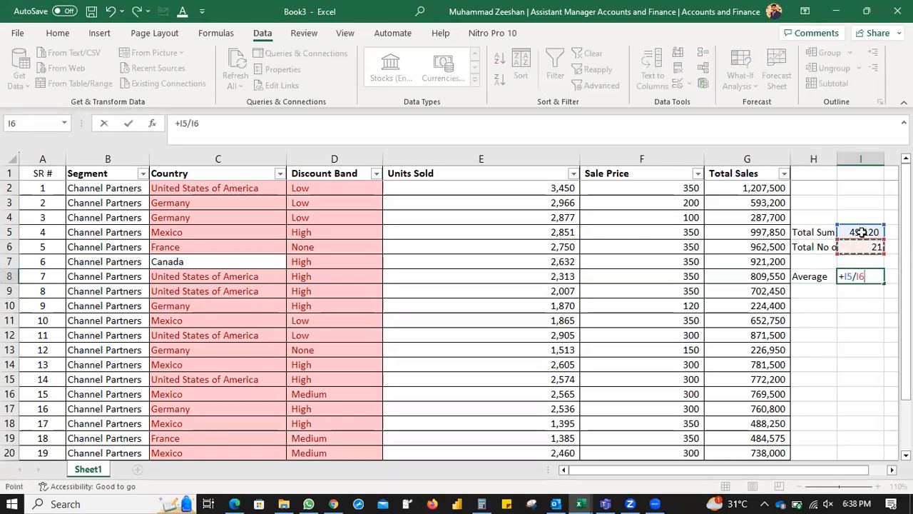
key("Return")
key("Up")
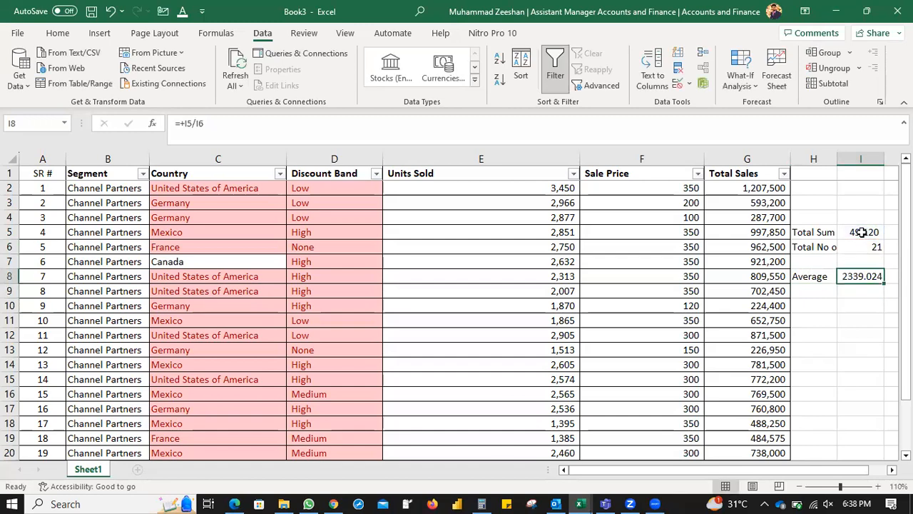
key("ctrl+b")
Compare the SUBTOTAL average in E23 with the manually calculated average in I8.
scroll(607, 342, "down", 3)
left_click(548, 367)
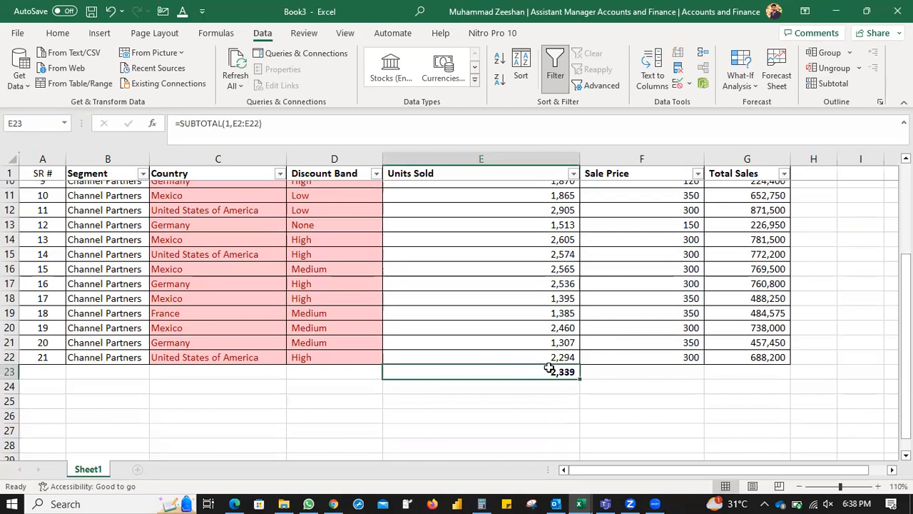
scroll(549, 367, "up", 2)
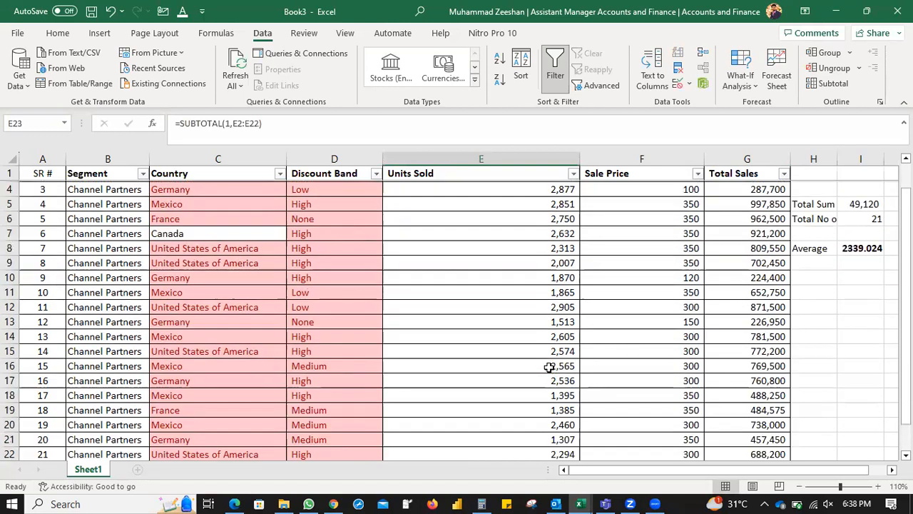
left_click(853, 250)
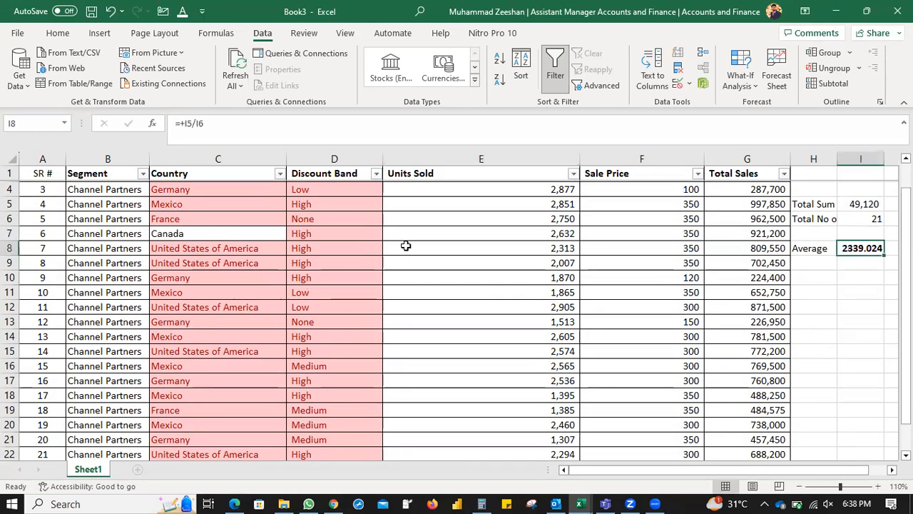
Filter the Country column to Germany only and check the SUBTOTAL average in E23.
left_click(280, 172)
left_click(167, 336)
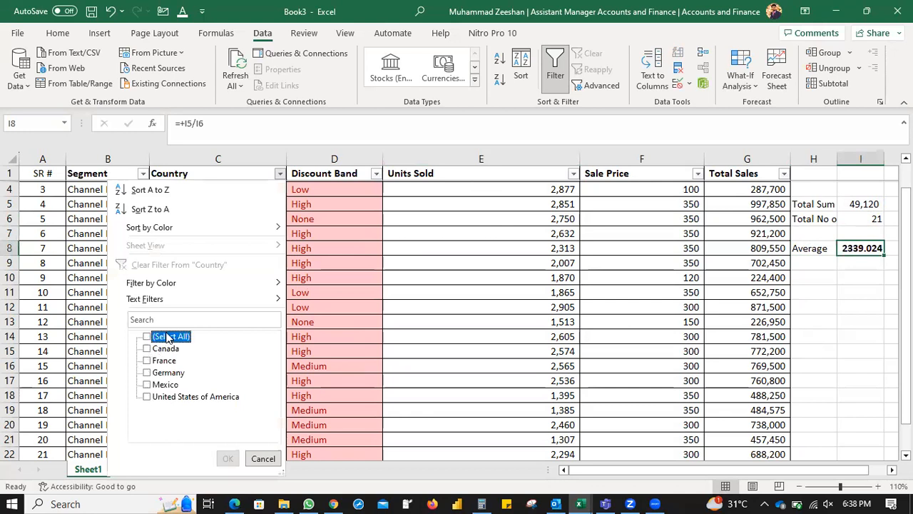
left_click(160, 371)
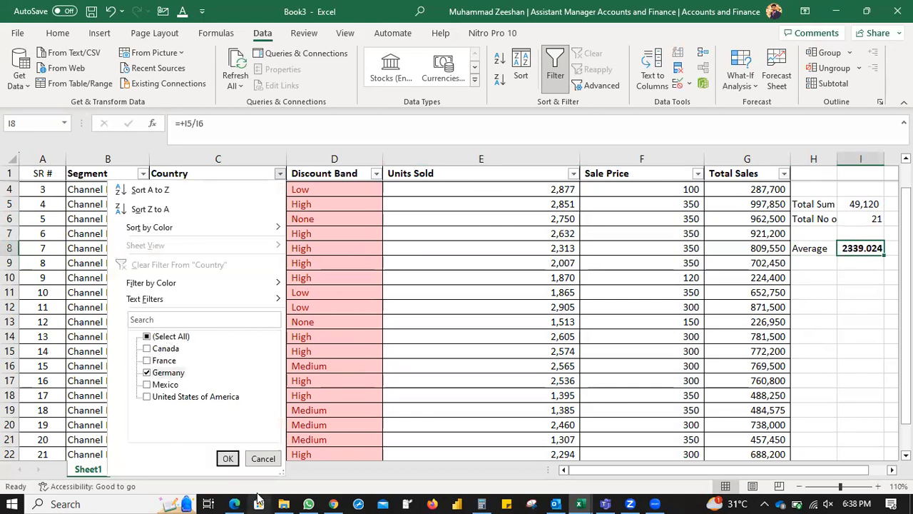
left_click(226, 458)
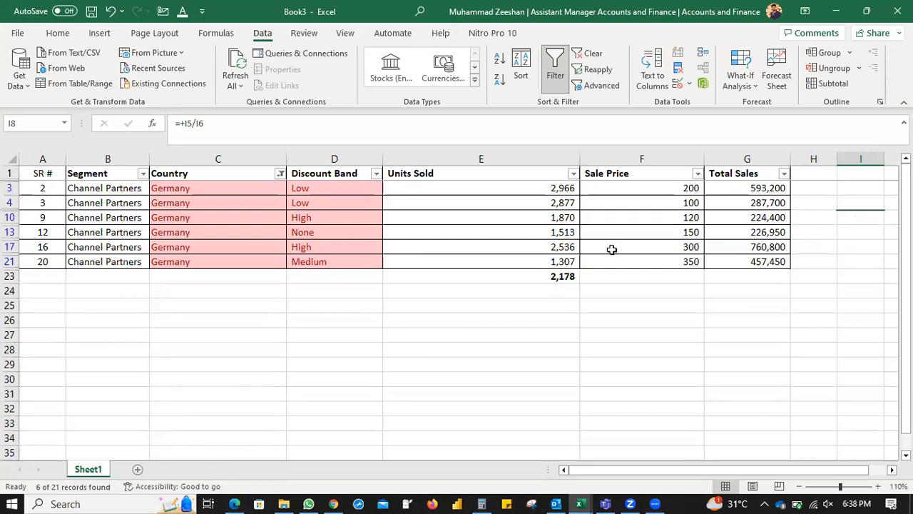
left_click(547, 279)
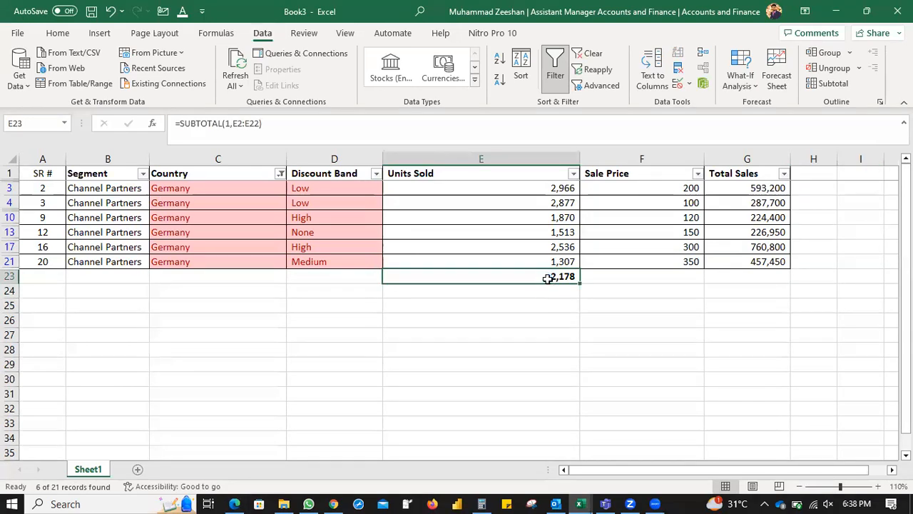
Clear the Country filter and copy the manual average calculation from H5:I8 to the cells starting at I25.
key("alt+a+c")
left_click_drag(820, 217, 851, 257)
key("ctrl+c")
key("Down")
key("Down")
key("Down")
key("Down")
key("Down")
key("Down")
key("Down")
key("Down")
key("Down")
key("Down")
key("Down")
key("Down")
key("Down")
key("Down")
key("Down")
key("Down")
key("Down")
key("Down")
key("Down")
key("Down")
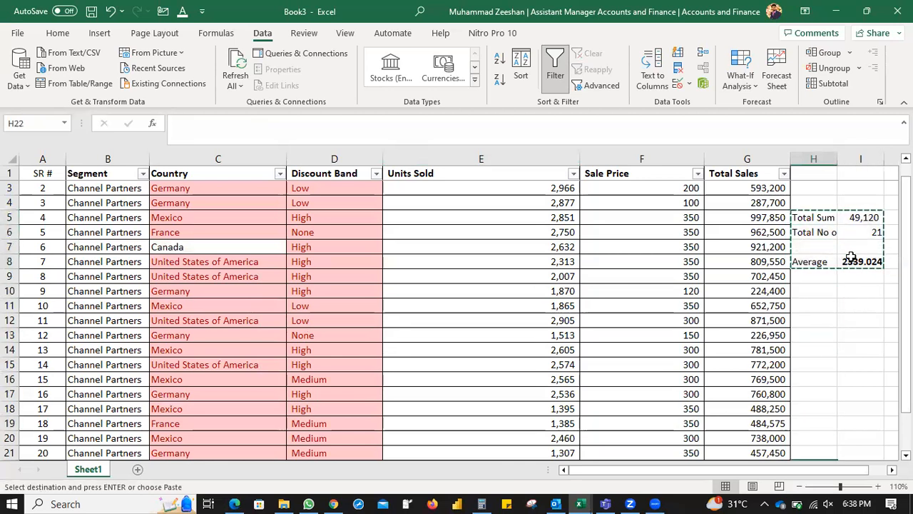
key("Right")
key("Up")
key("Up")
key("Up")
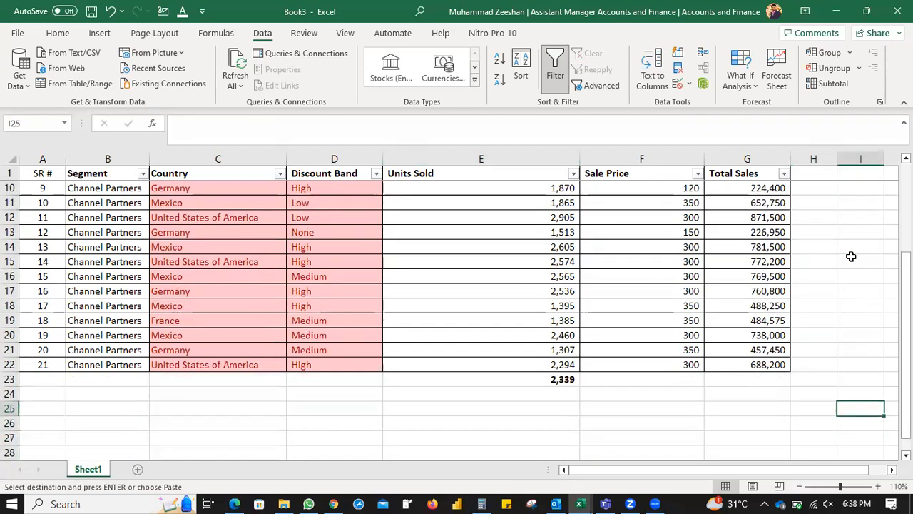
key("Return")
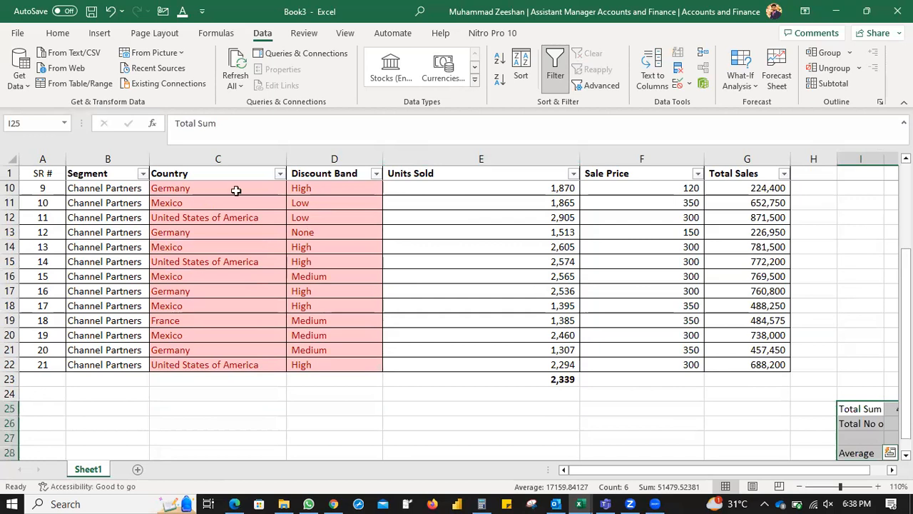
Filter the Country column to France only and select the SUBTOTAL average in E23.
left_click(280, 173)
left_click(166, 336)
left_click(163, 361)
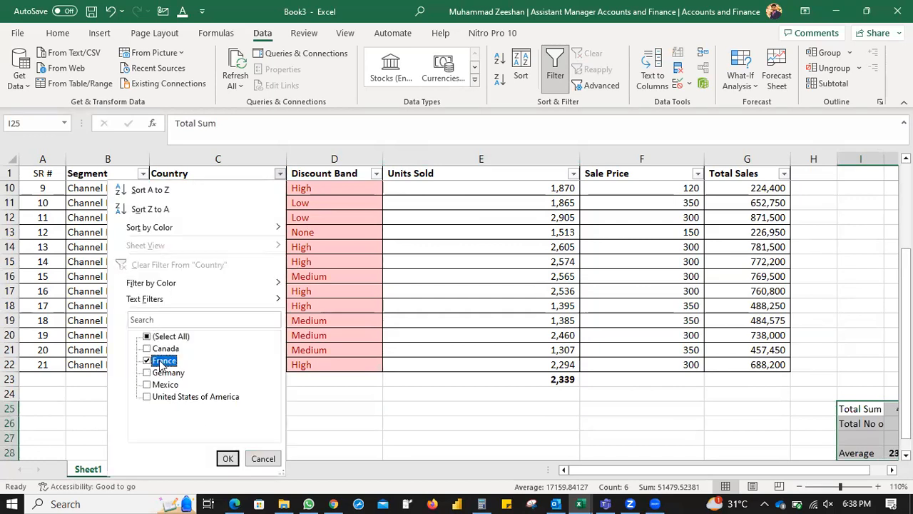
left_click(227, 457)
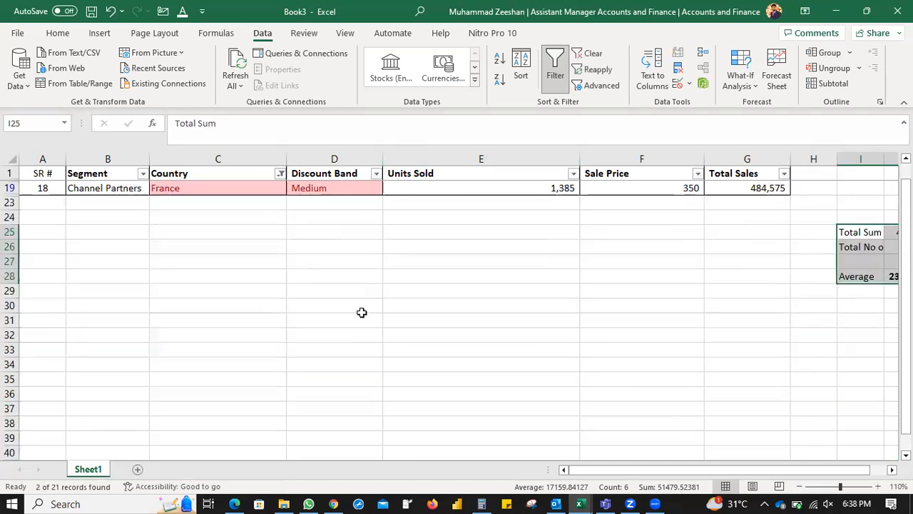
left_click(548, 203)
Examine the copied total, number of values and average in I25:J28 against the filtered SUBTOTAL average in E23.
key("Right")
key("Right")
key("Right")
key("Right")
key("Right")
key("Right")
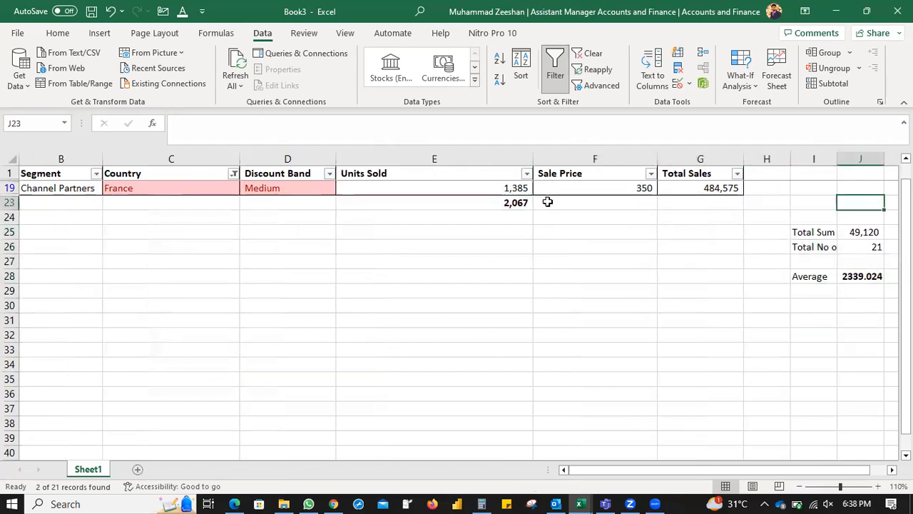
key("Down")
key("Down")
key("Down")
key("Down")
key("Down")
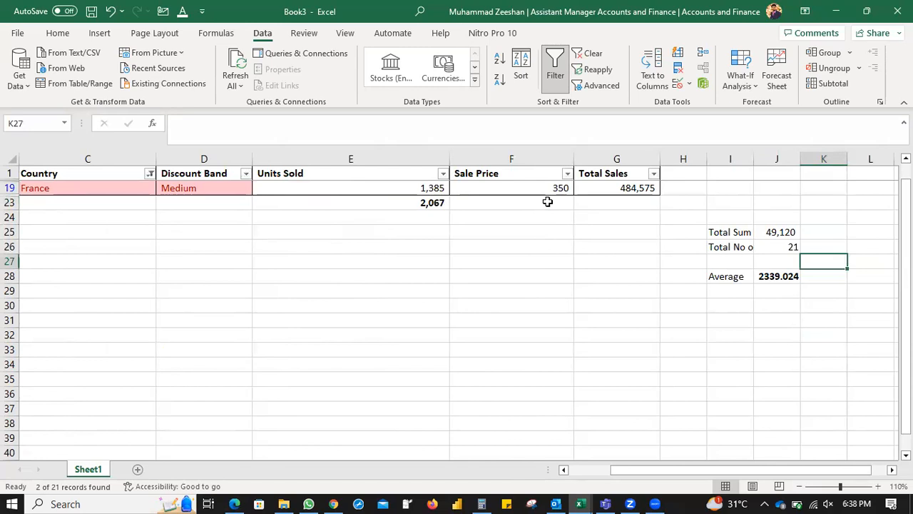
key("Left")
key("Up")
key("Up")
key("Up")
key("Left")
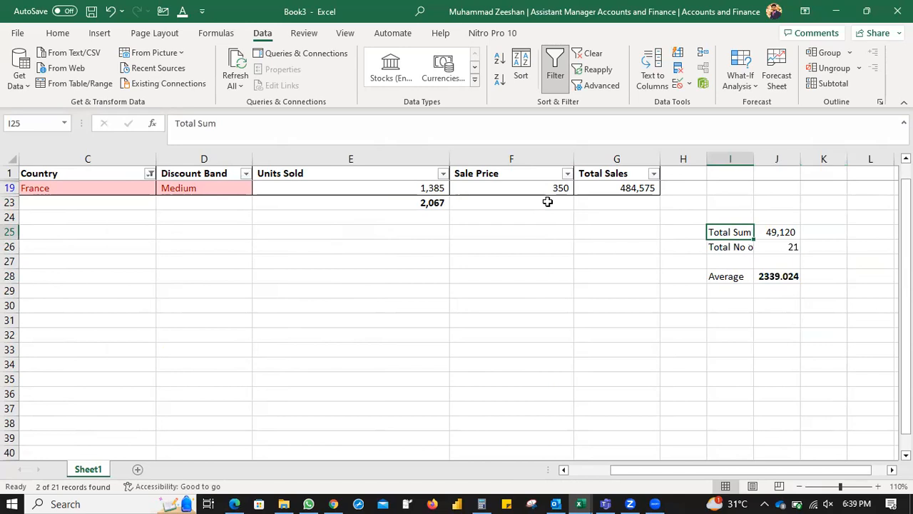
key("Down")
key("Right")
key("Right")
key("Left")
key("Left")
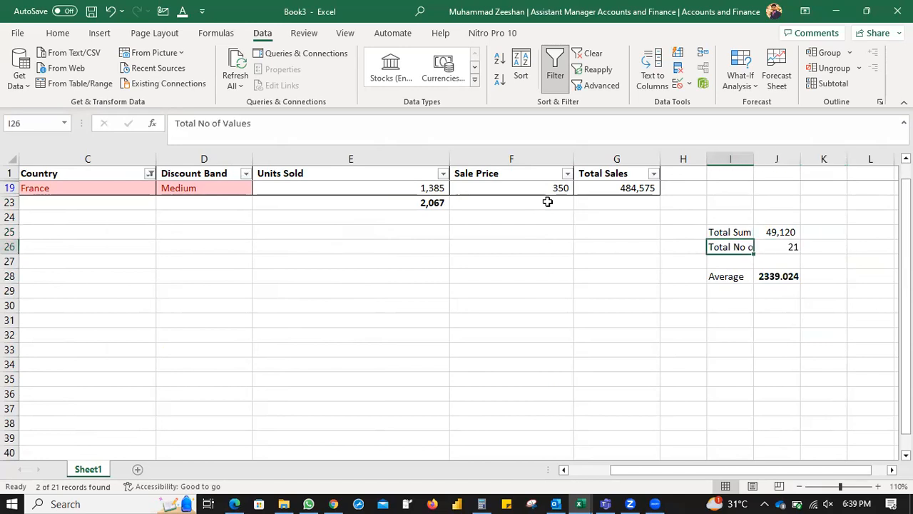
key("Right")
key("Left")
key("Left")
key("Left")
key("Left")
key("Left")
key("Left")
key("Up")
key("Up")
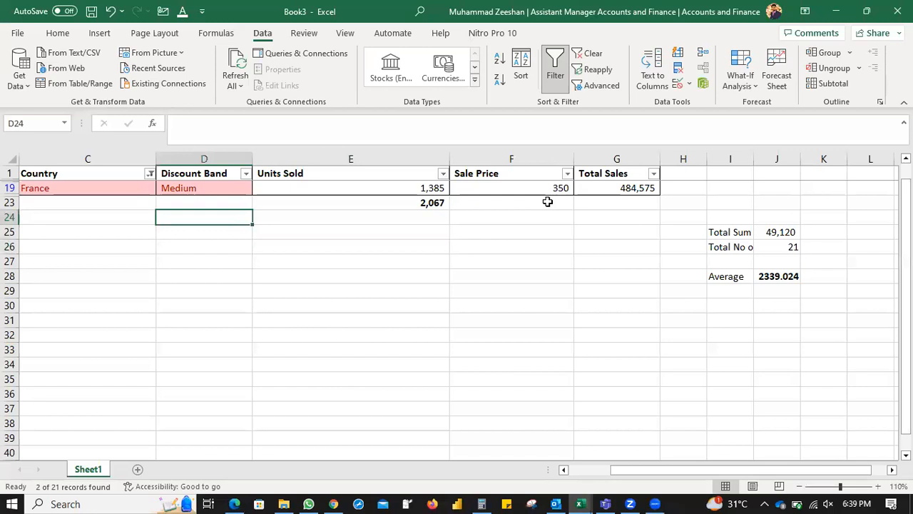
key("Right")
key("Up")
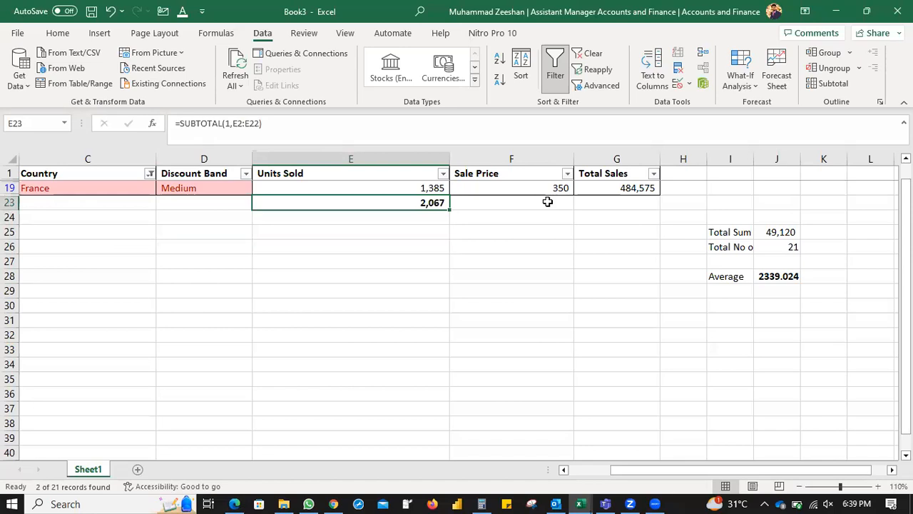
Clear the Country filter and delete the SUBTOTAL average formula from E23.
key("alt+a")
key("c")
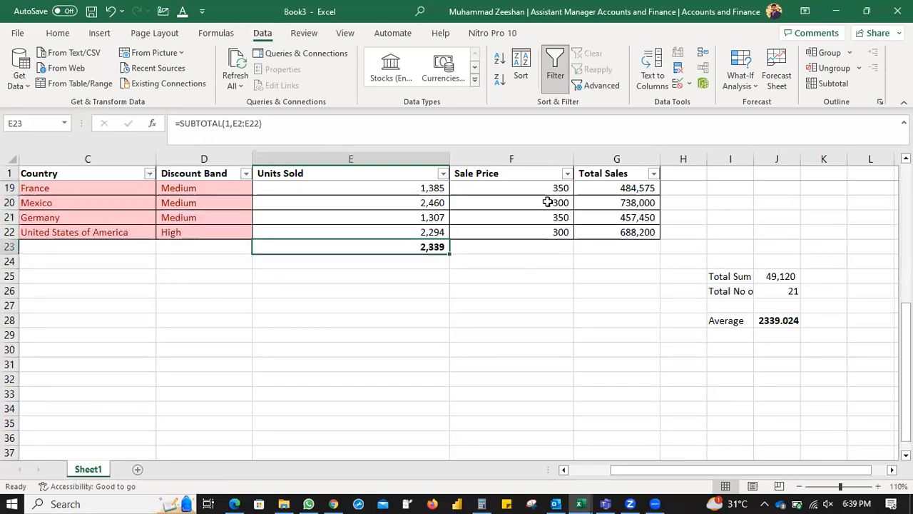
key("Page_Up")
key("Down")
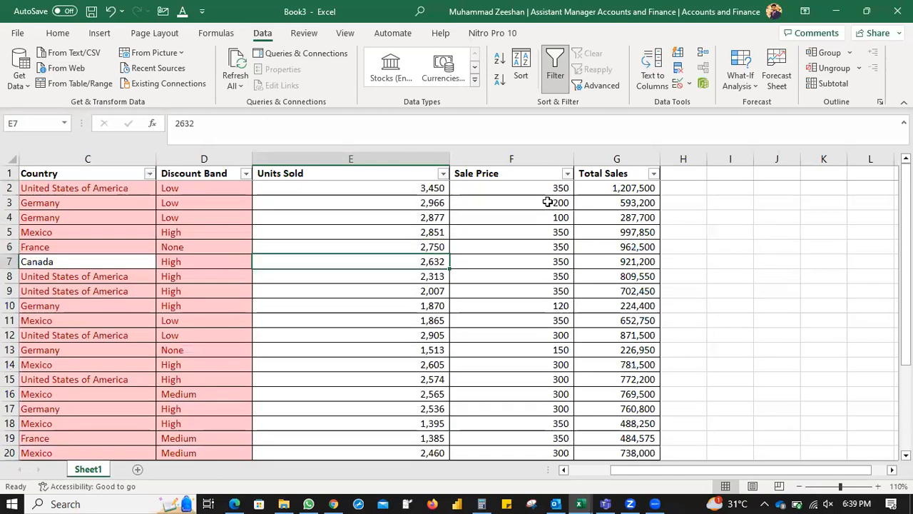
key("Down")
key("Down")
key("Down")
key("Down")
key("Down")
key("Down")
key("Down")
key("Down")
key("Down")
key("Down")
key("Down")
key("Down")
key("Down")
key("Down")
key("Down")
key("Down")
key("Down")
key("Down")
key("Down")
key("Up")
key("Up")
key("Up")
key("Delete")
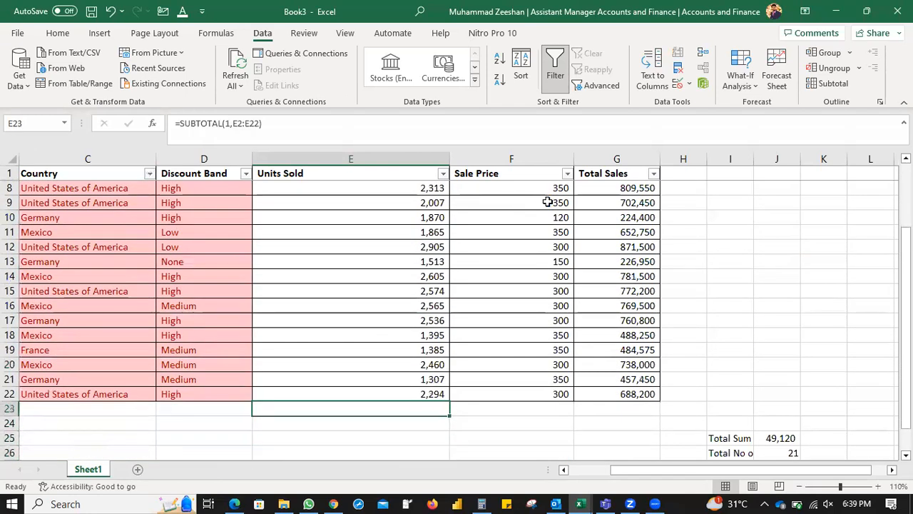
Go back up through the Units Sold values to the first one in E2.
key("Up")
key("Up")
key("Up")
key("Up")
key("Up")
key("Up")
key("Up")
key("Up")
key("Up")
key("Up")
key("Up")
key("Up")
key("Up")
key("Up")
key("Up")
key("Up")
key("Up")
key("Up")
key("Up")
key("Up")
key("Up")
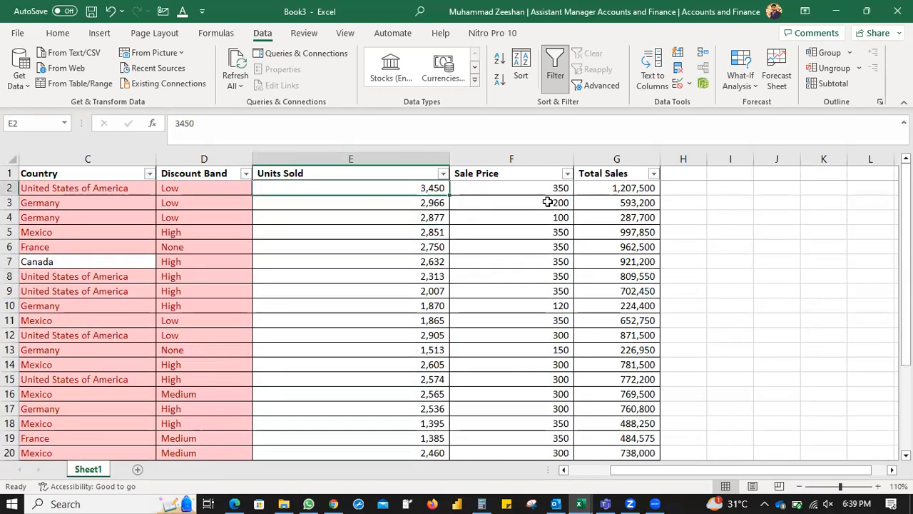
Examine the Units Sold values from E2 down past the end of the data and back up.
key("shift+Down")
key("shift+Down")
key("shift+Down")
key("shift+Down")
key("shift+Down")
key("shift+Down")
key("shift+Down")
key("shift+Down")
key("shift+Down")
key("shift+Down")
key("shift+Down")
key("shift+Down")
key("shift+Down")
key("shift+Down")
key("shift+Down")
key("shift+Down")
key("shift+Down")
key("shift+Down")
key("shift+Down")
key("shift+Down")
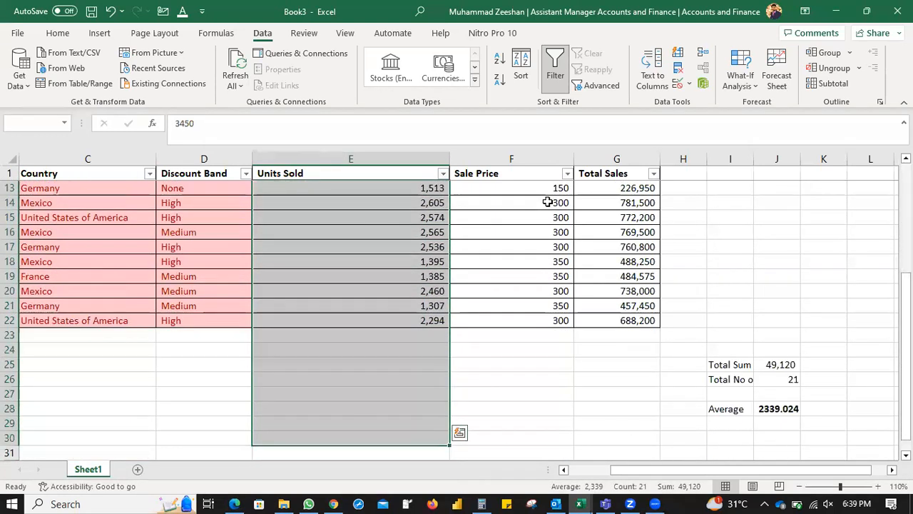
key("shift+Up")
key("shift+Up")
key("shift+Up")
key("shift+Up")
key("shift+Up")
key("shift+Up")
key("shift+Up")
key("shift+Up")
key("shift+Up")
key("shift+Up")
key("shift+Up")
key("shift+Up")
key("shift+Up")
key("shift+Up")
key("shift+Up")
key("shift+Up")
key("shift+Up")
key("shift+Up")
key("shift+Up")
key("shift+Up")
Find the maximum of Units Sold in E23 with =MAX(E2:E22) and check it against the value in E2.
key("Down")
key("Down")
key("Down")
key("Down")
key("Down")
key("Down")
key("Down")
key("Down")
key("Down")
key("Down")
key("Down")
key("Down")
key("Down")
key("Down")
key("Down")
key("Down")
key("Down")
key("Down")
key("Down")
key("Down")
key("Up")
key("Up")
key("Up")
key("Up")
type("=max")
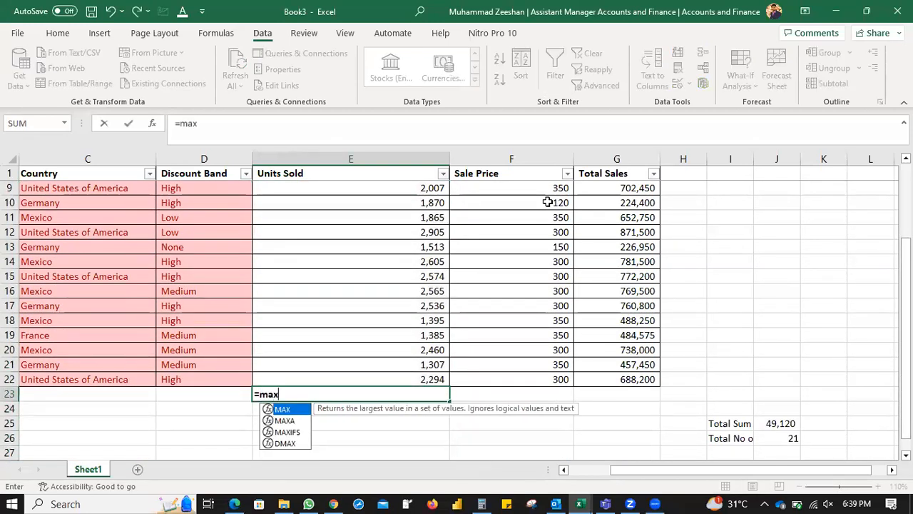
key("Tab")
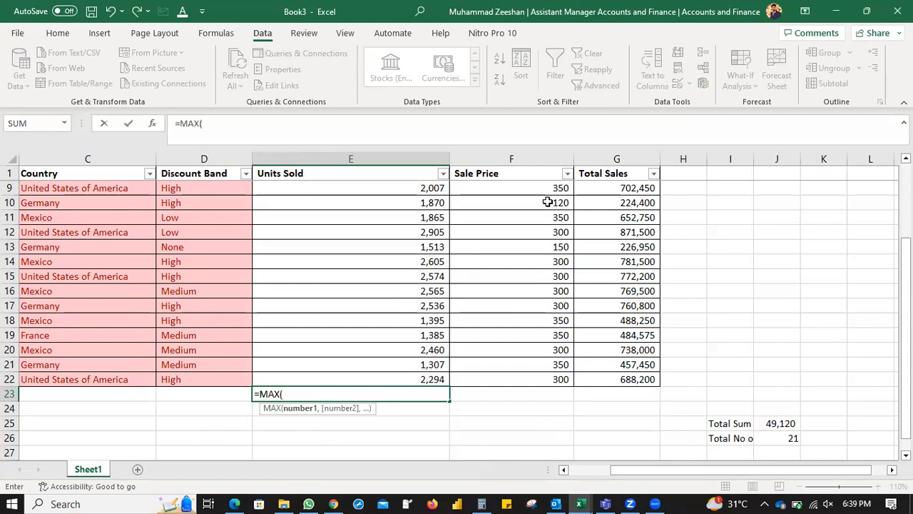
scroll(473, 212, "up", 3)
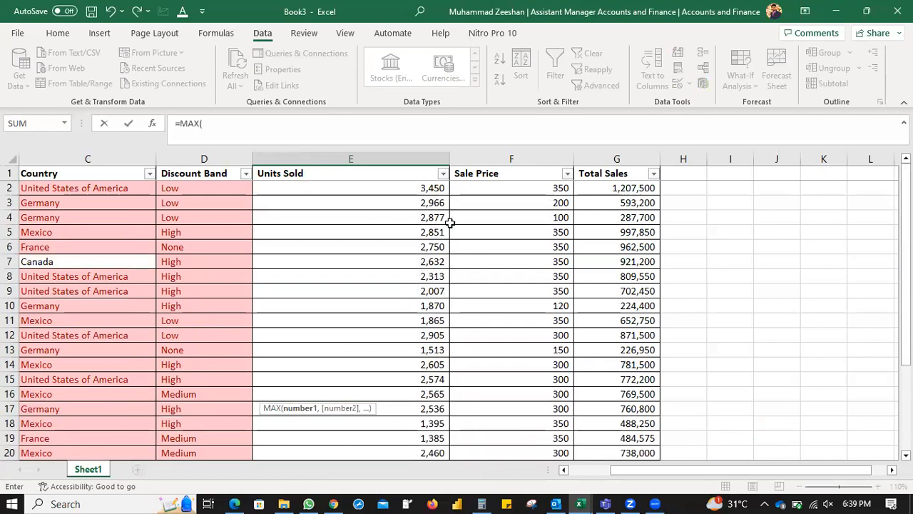
left_click_drag(426, 186, 383, 447)
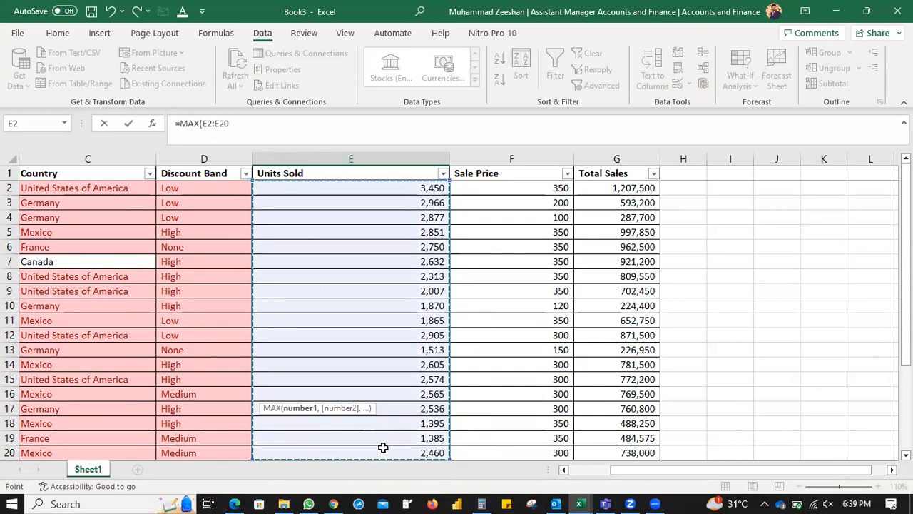
scroll(383, 447, "down", 2)
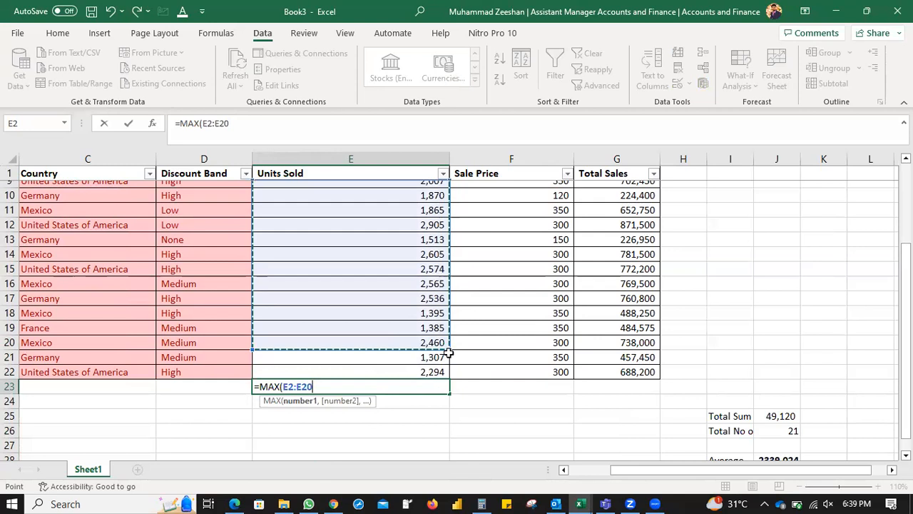
left_click_drag(449, 348, 448, 378)
type(")")
key("Return")
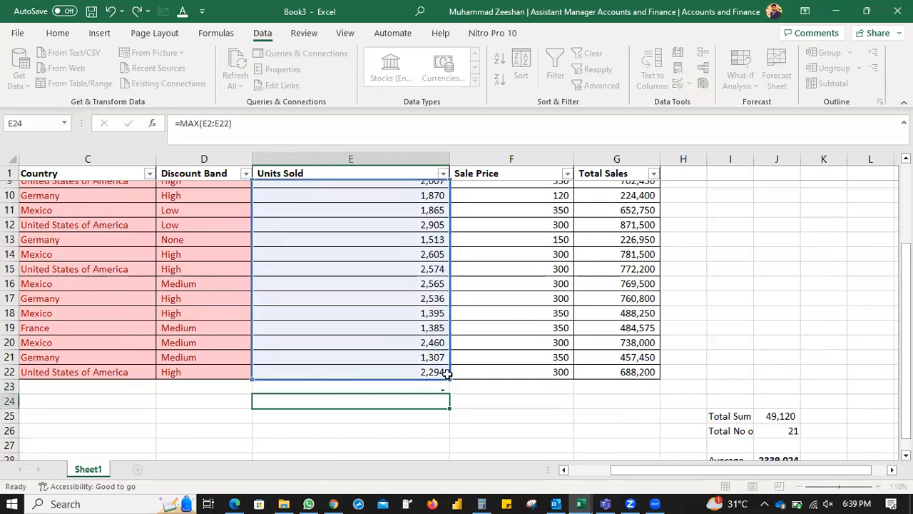
key("Up")
scroll(435, 252, "up", 3)
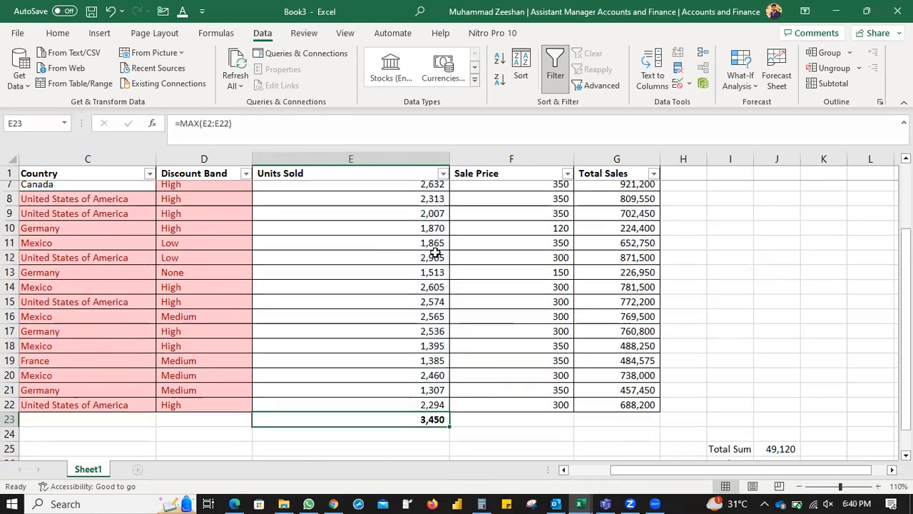
left_click(426, 187)
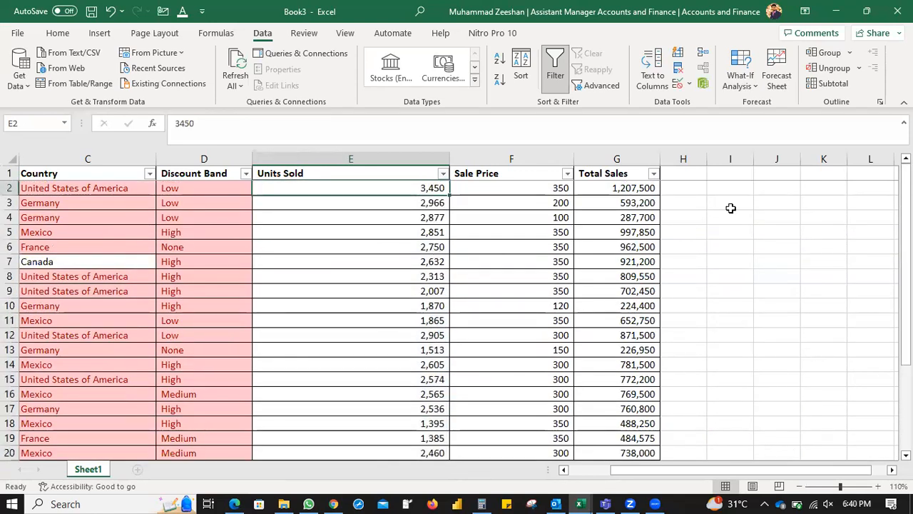
Enter "Maximum" in J3 and the note "to find Maximum value in the data" in K3.
left_click(776, 207)
type("Ma")
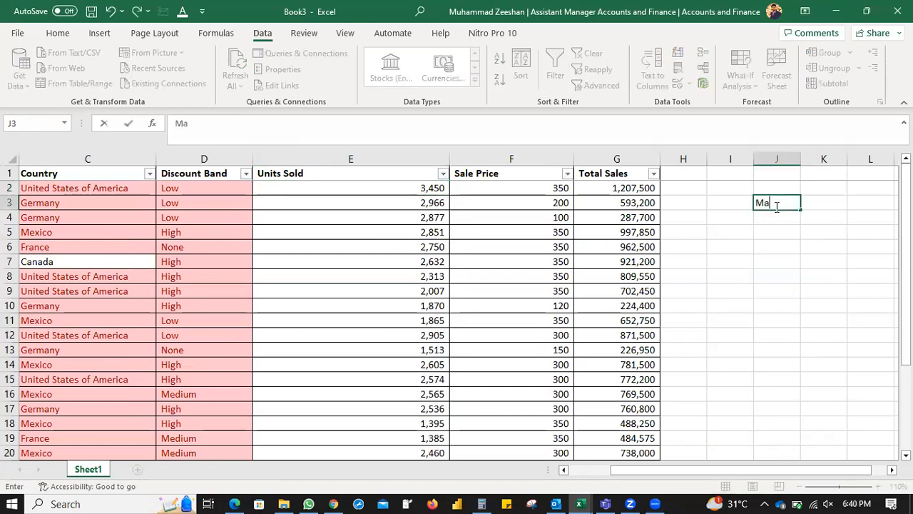
type("ximum")
key("Return")
key("Up")
key("Right")
type("M")
key("BackSpace")
type("to find")
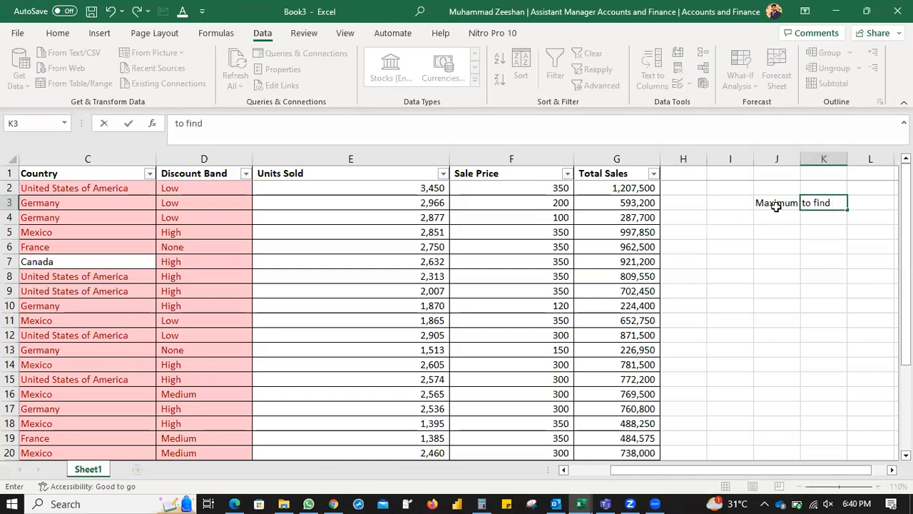
type(" Maximum")
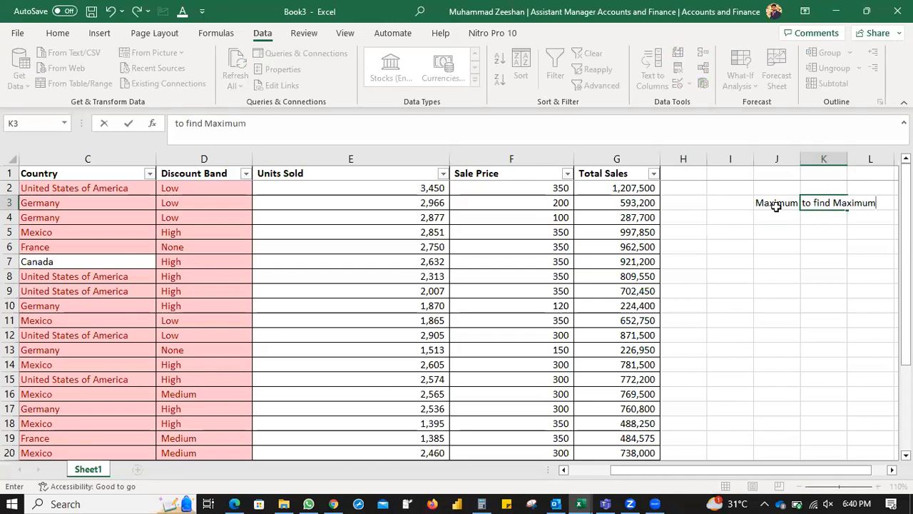
type(" value in the data")
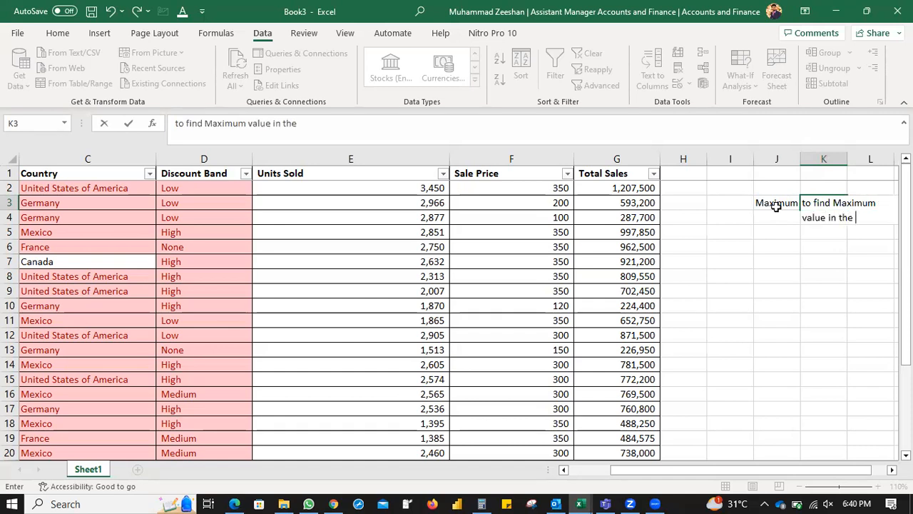
key("Return")
Label the notes with MAX in I3 and MIN in I4.
key("Up")
key("Left")
key("Left")
type("MAX")
key("Return")
type("MIN")
key("Return")
Enter the note "to find minimum values in the data" in J4 beside the MIN label.
key("Up")
key("Right")
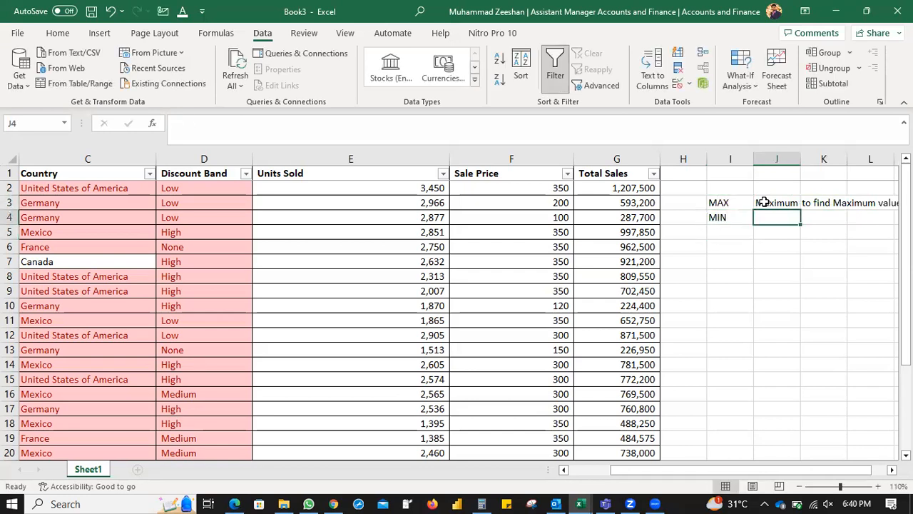
type("to ffin")
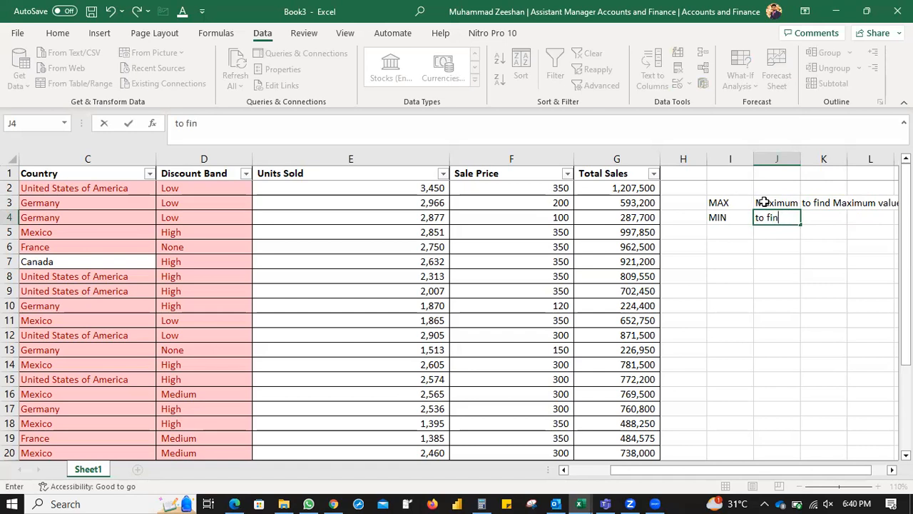
type("d minimum v")
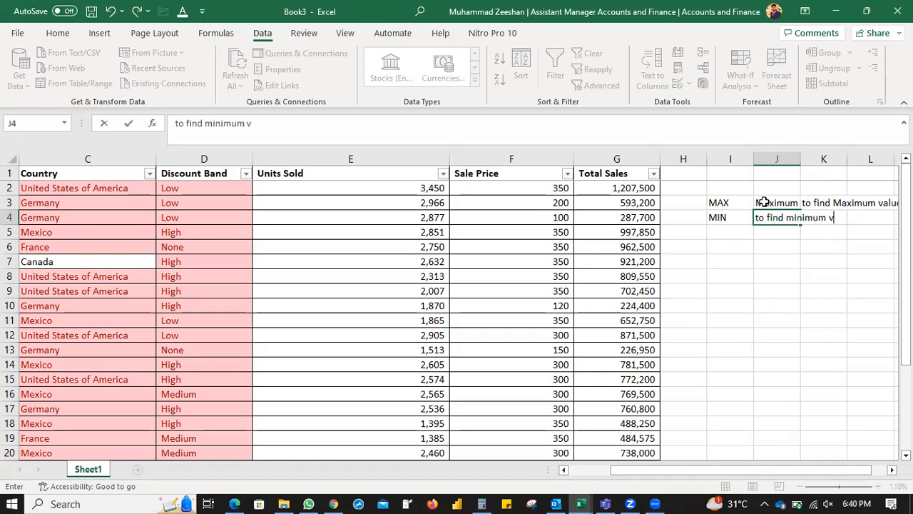
type("alues in the rda")
key("BackSpace")
key("BackSpace")
key("BackSpace")
type("data")
key("Return")
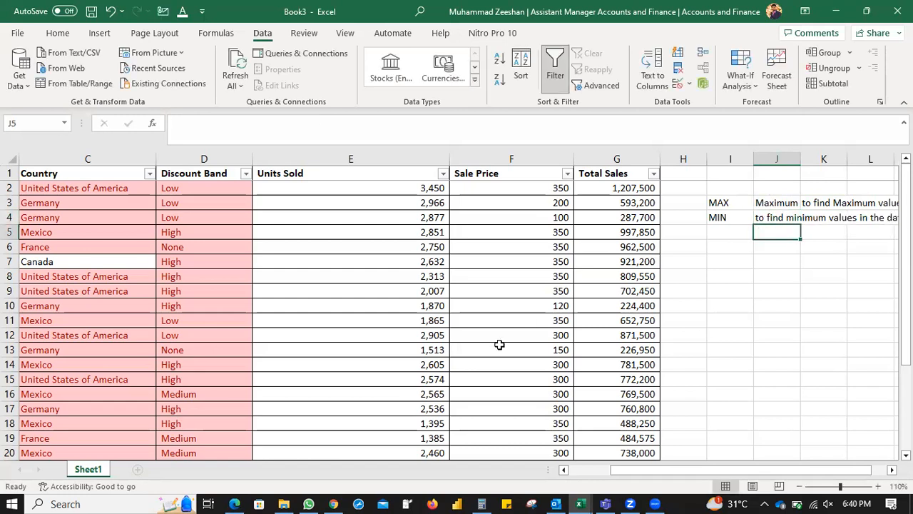
Find the minimum of Units Sold in E24 with =MIN(E2:E22) and check it against the value in E21.
scroll(314, 409, "down", 4)
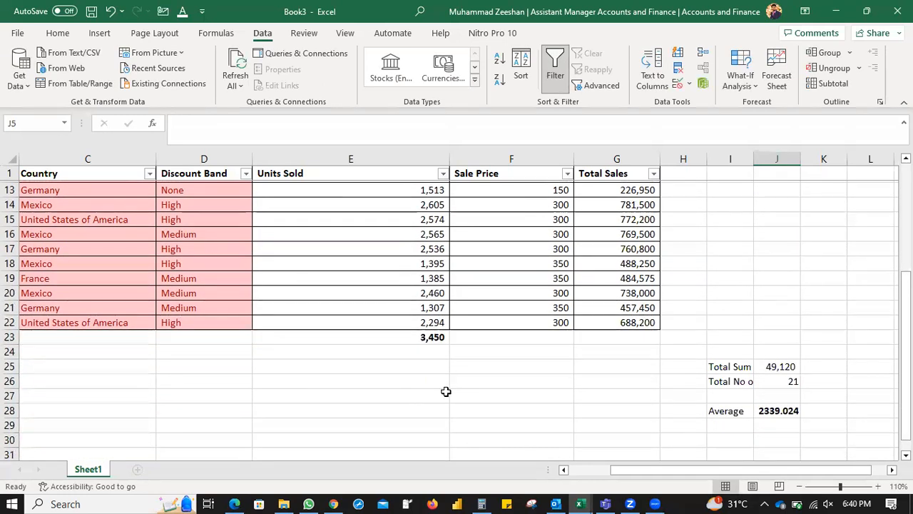
left_click(401, 354)
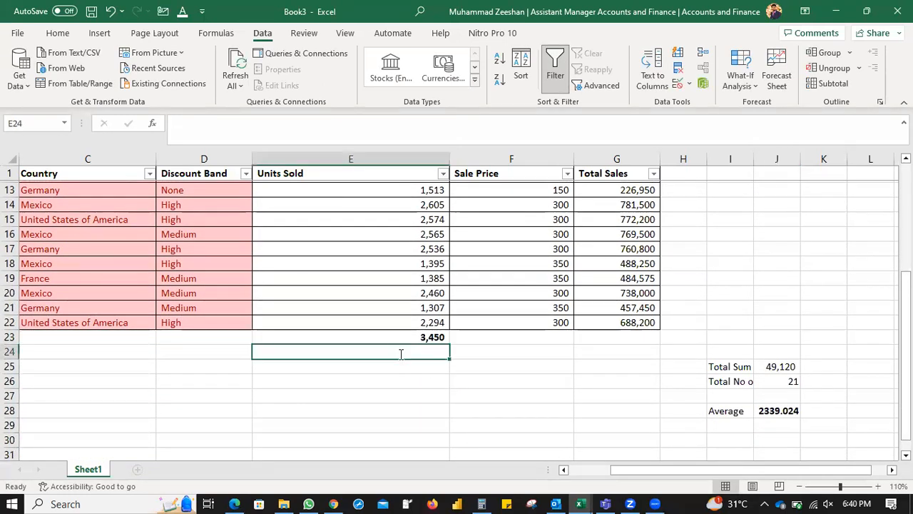
type("=min")
key("Tab")
key("Up")
key("Up")
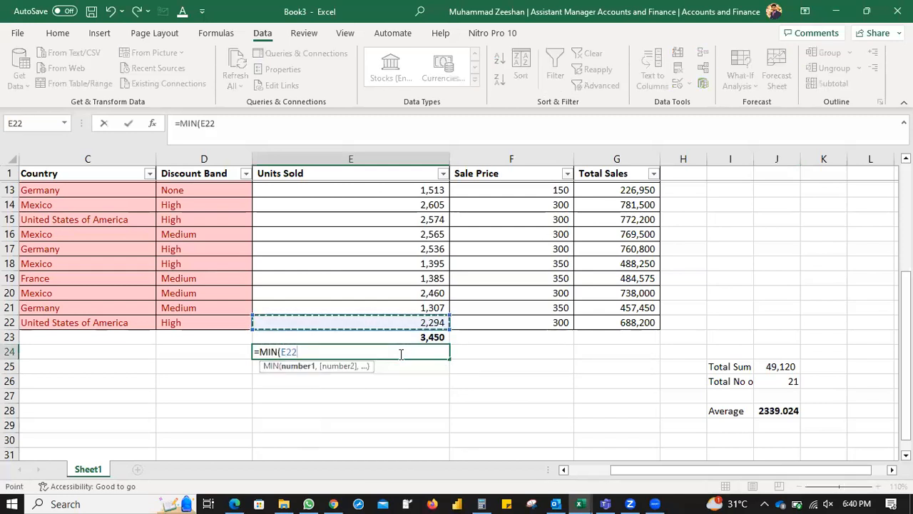
key("ctrl+shift+Up")
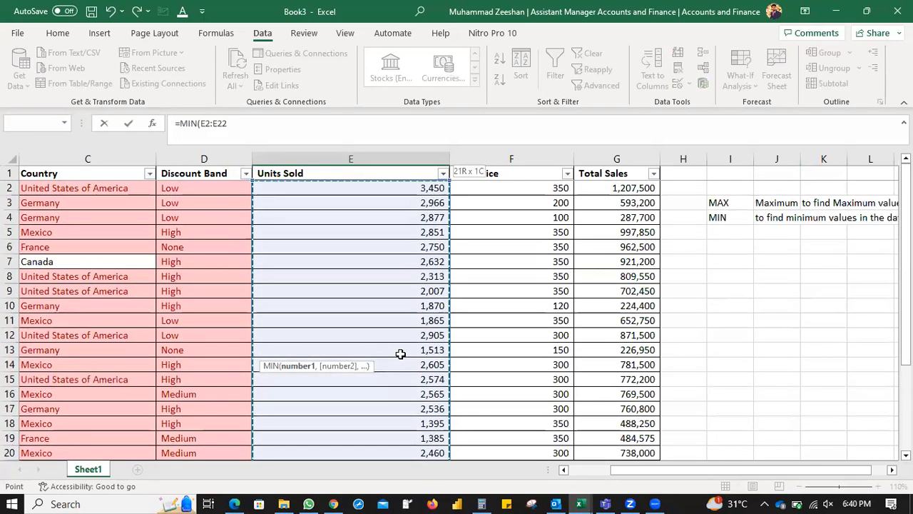
key("ctrl+Return")
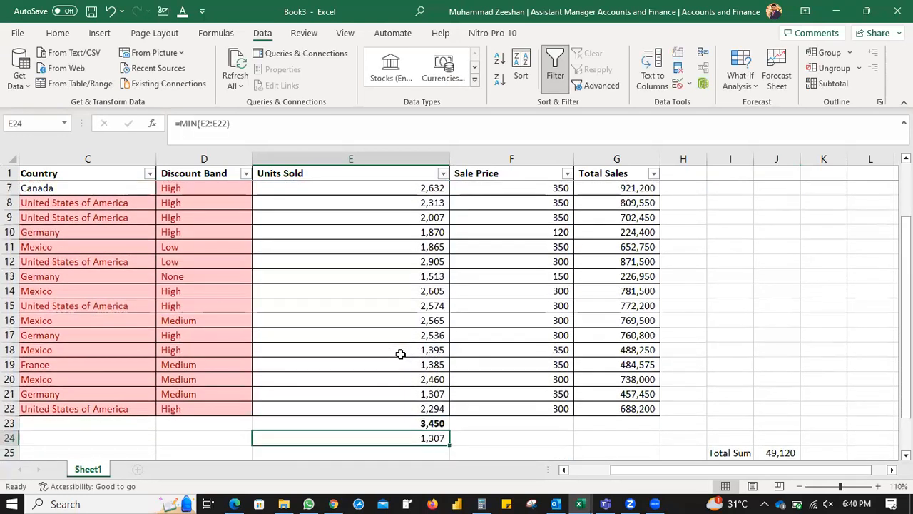
key("Up")
key("Up")
key("Up")
key("Up")
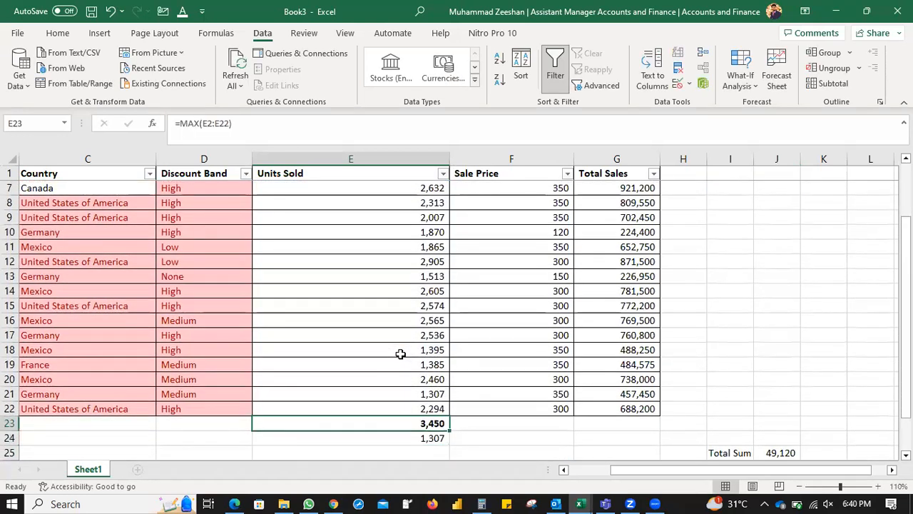
key("Down")
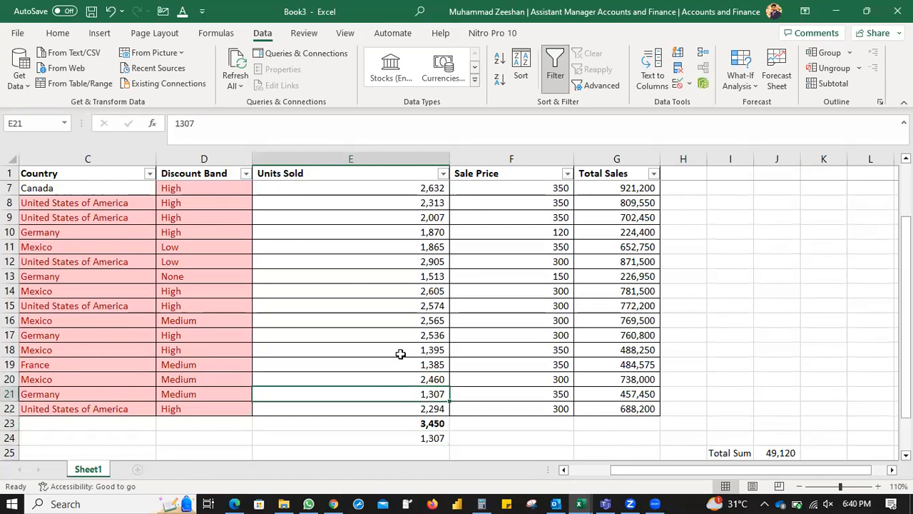
Delete the MAX and MIN formulas from E23:E24 and reselect E23.
key("Down")
key("Down")
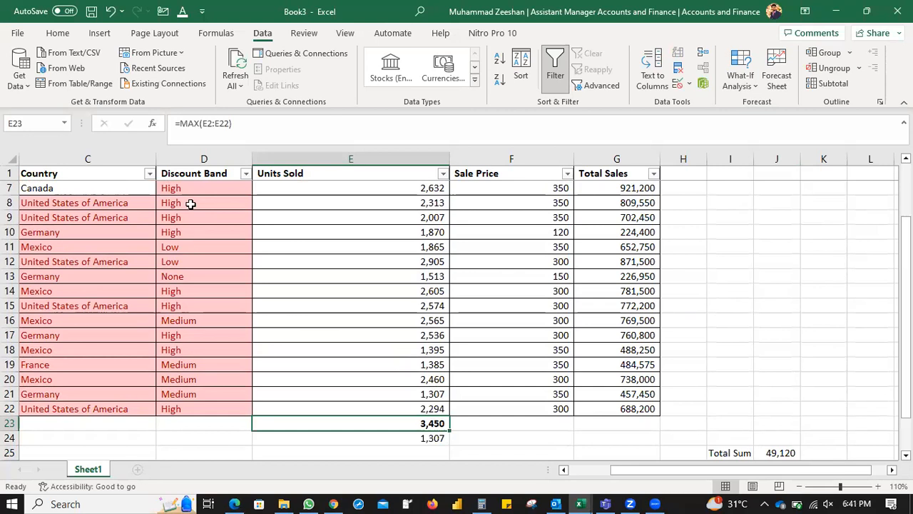
key("shift+Down")
key("Delete")
key("shift+Up")
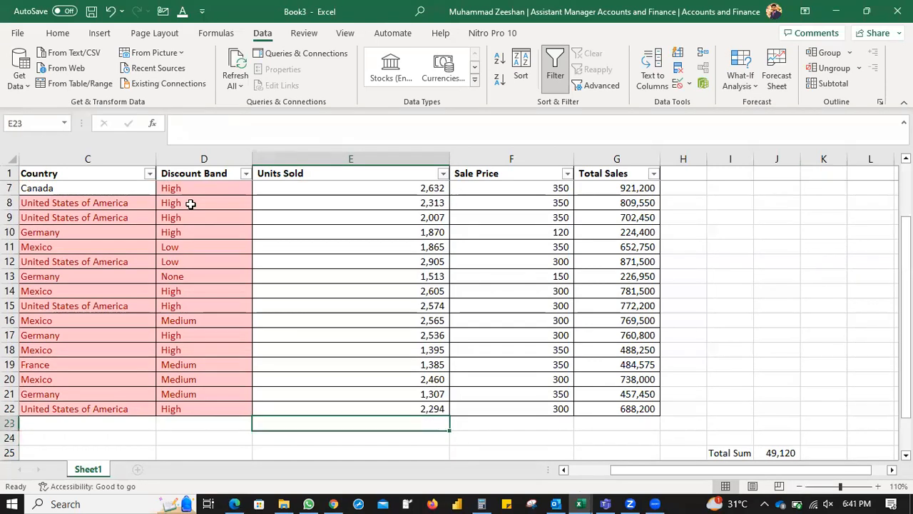
Calculate the maximum of Units Sold in E23 with =SUBTOTAL(4,E2:E22) and reselect the cell.
type("=sub")
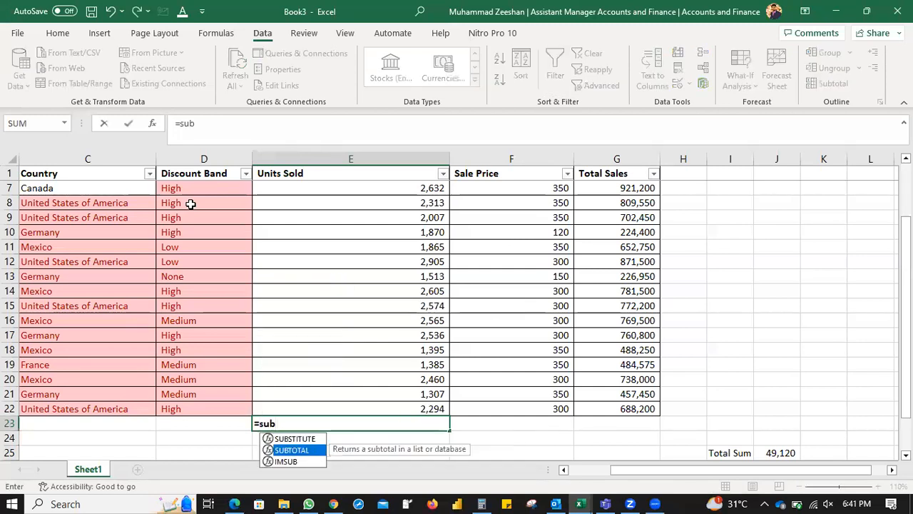
key("Tab")
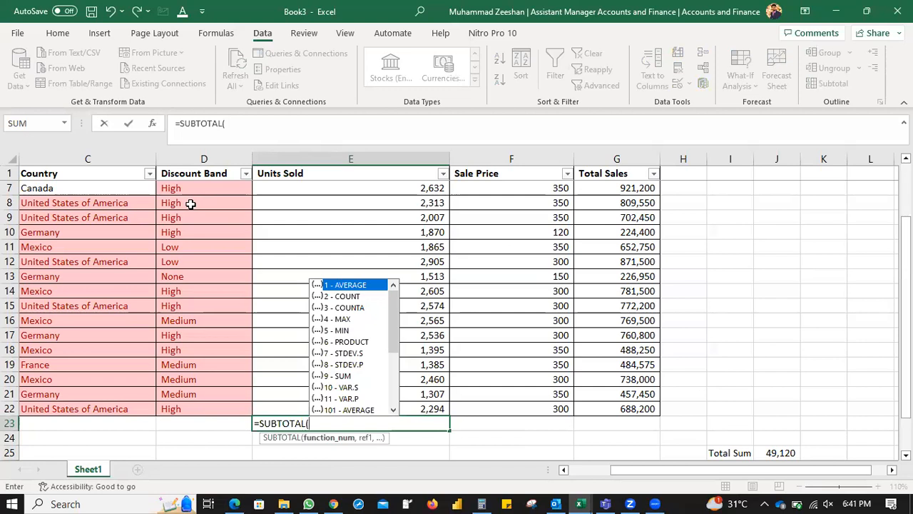
type("4,")
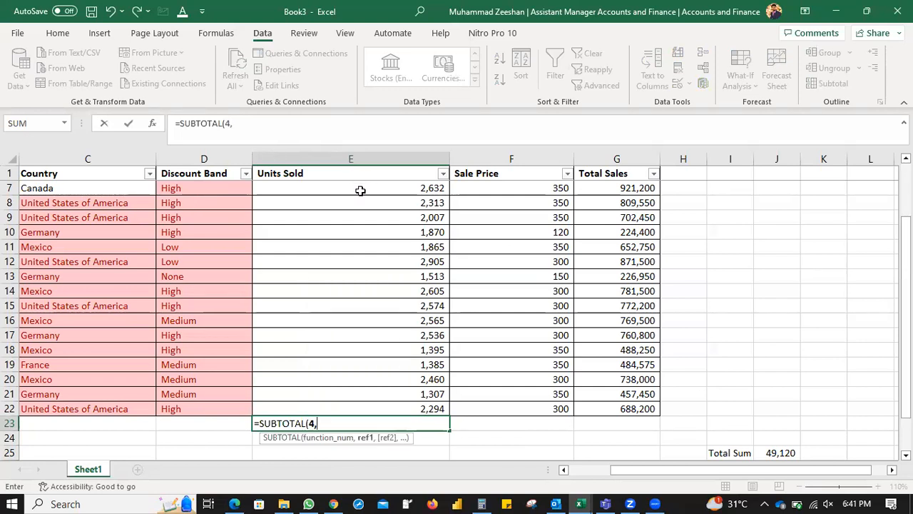
scroll(360, 191, "up", 2)
left_click_drag(385, 187, 356, 428)
scroll(354, 430, "down", 2)
key("shift+Up")
key("shift+Up")
key("shift+Up")
key("shift+Down")
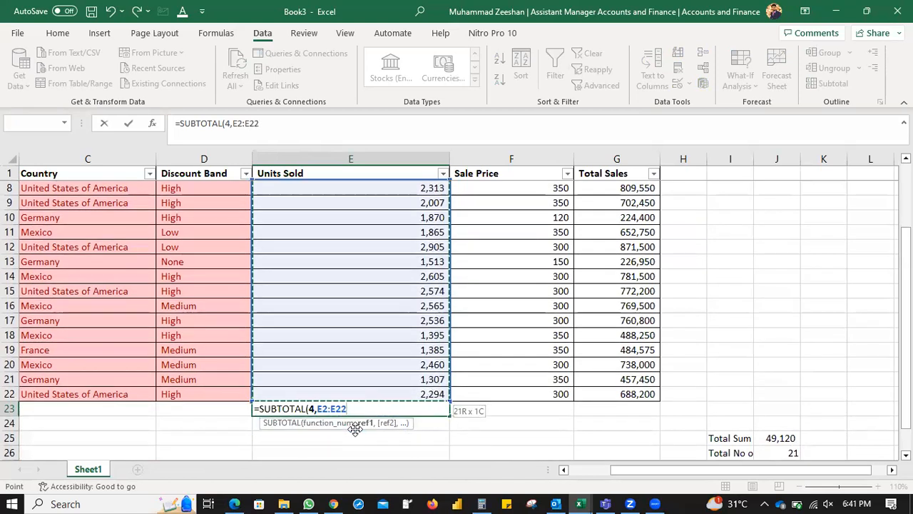
type(")")
key("Return")
key("Up")
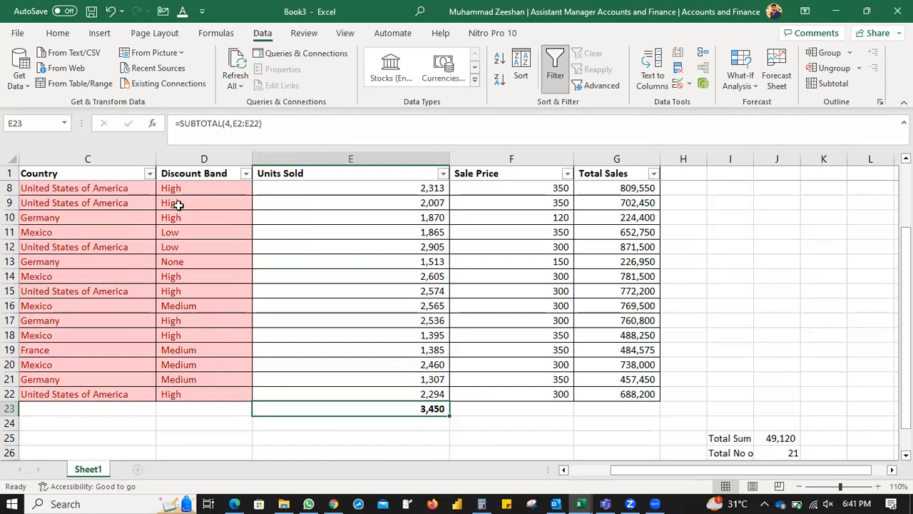
Filter the Country column to Germany only and select the first visible Units Sold value to compare with the SUBTOTAL maximum.
left_click(150, 174)
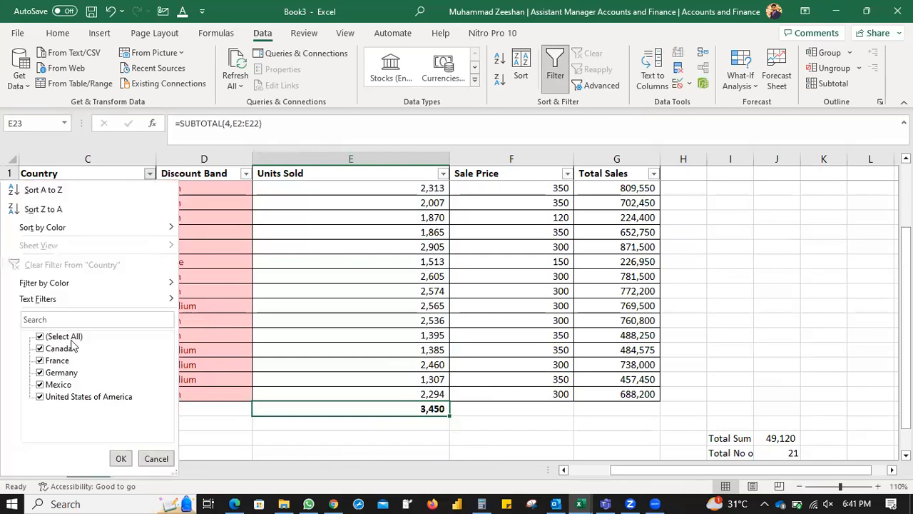
left_click(74, 342)
left_click(61, 372)
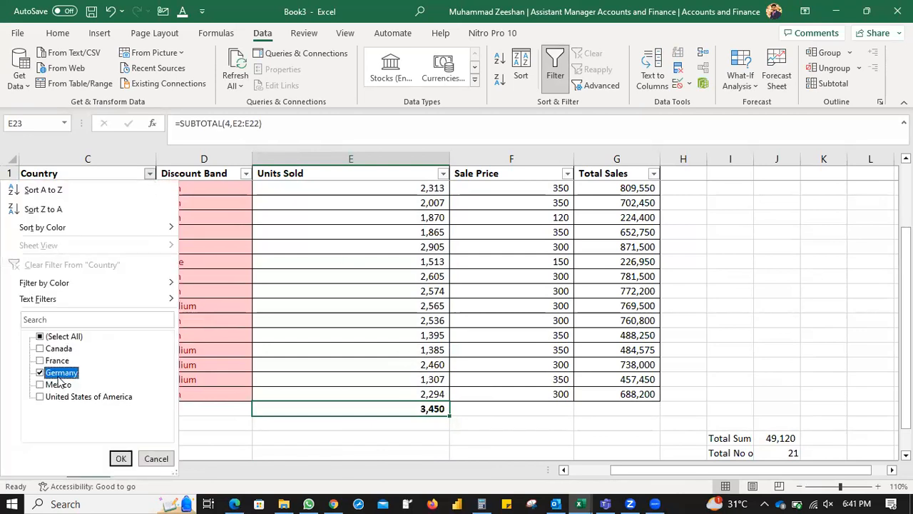
left_click(121, 459)
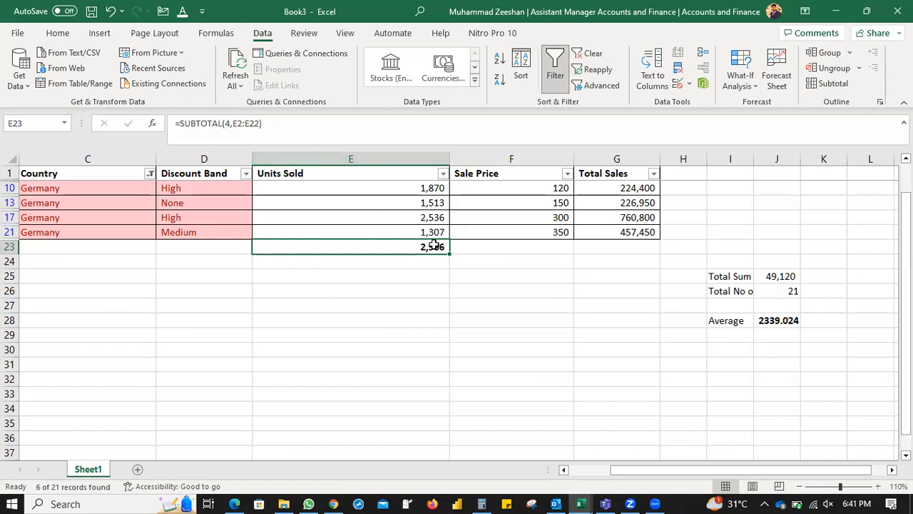
scroll(433, 246, "up", 1)
left_click(434, 188)
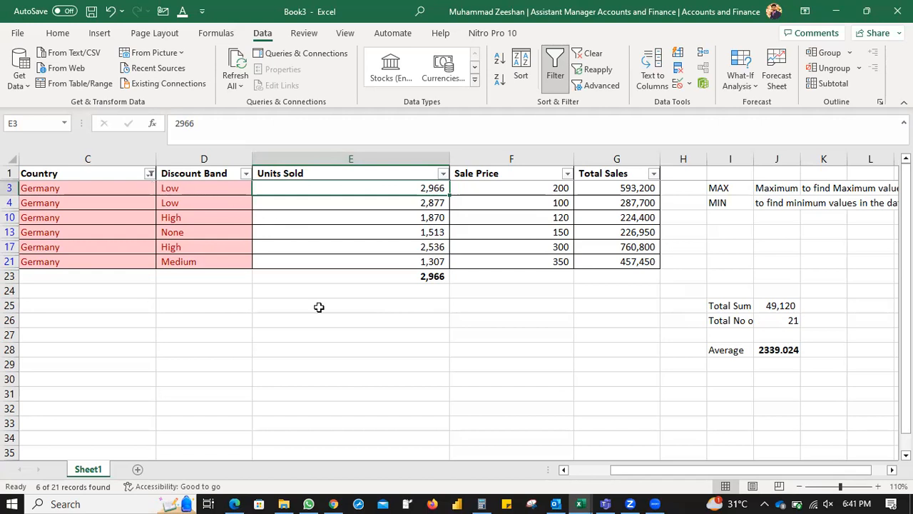
Filter the Country column to show only the France rows.
left_click(389, 328)
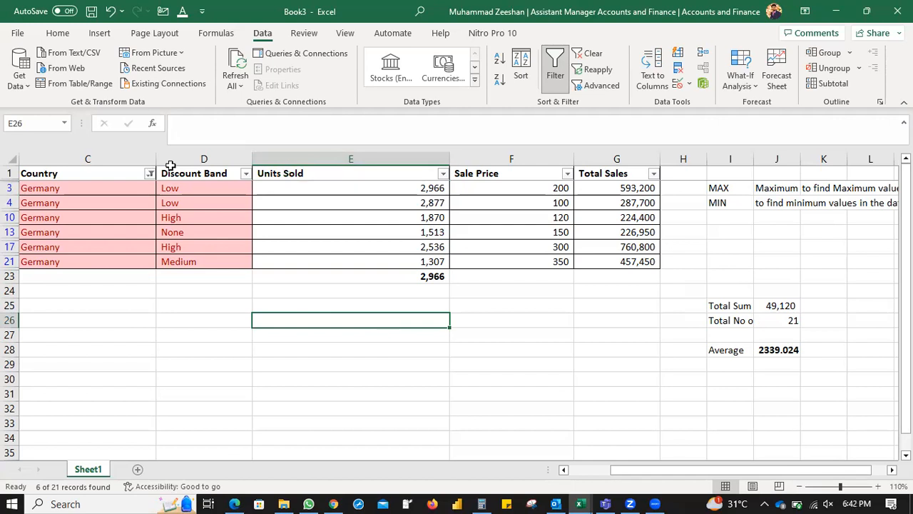
left_click(149, 174)
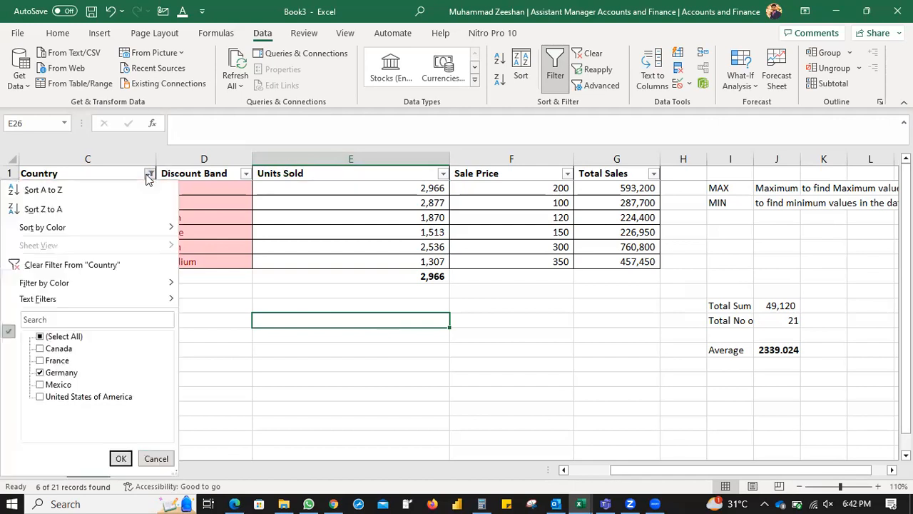
left_click(61, 362)
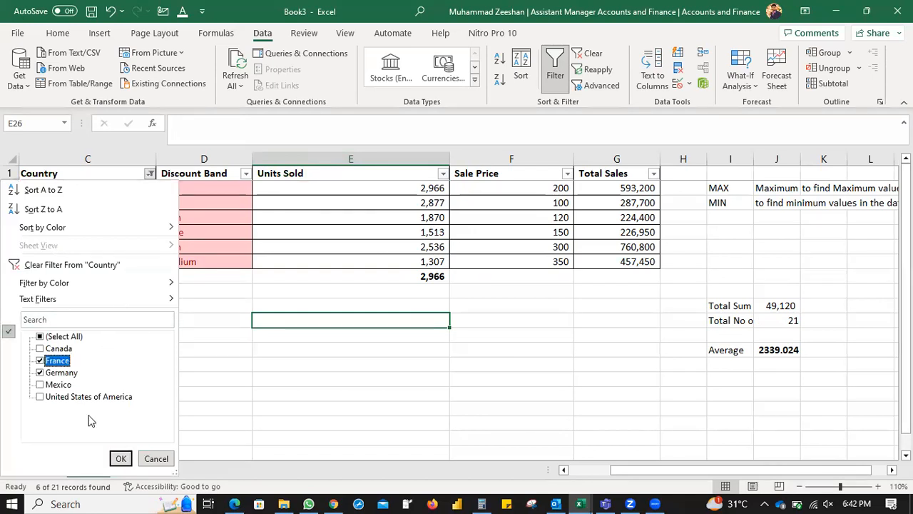
left_click(64, 373)
left_click(120, 458)
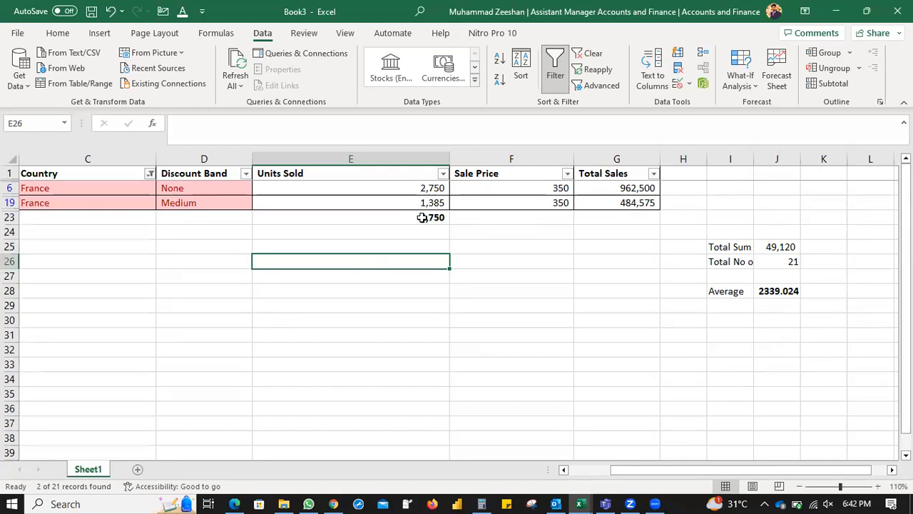
Clear the Country filter so all rows of the sales table are shown.
left_click(422, 217)
key("alt+a")
key("c")
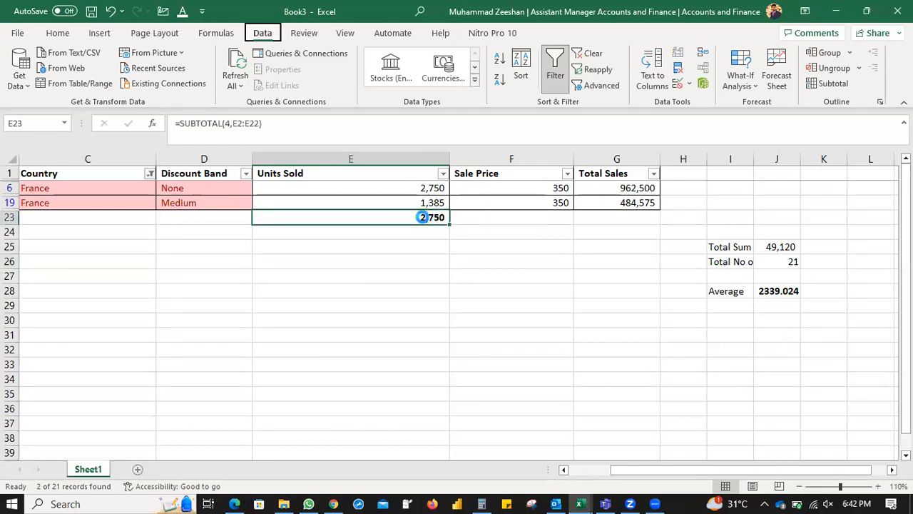
Change the SUBTOTAL function number in cell E23 to 5 - MIN, keeping the range E2:E22.
scroll(426, 341, "down", 4)
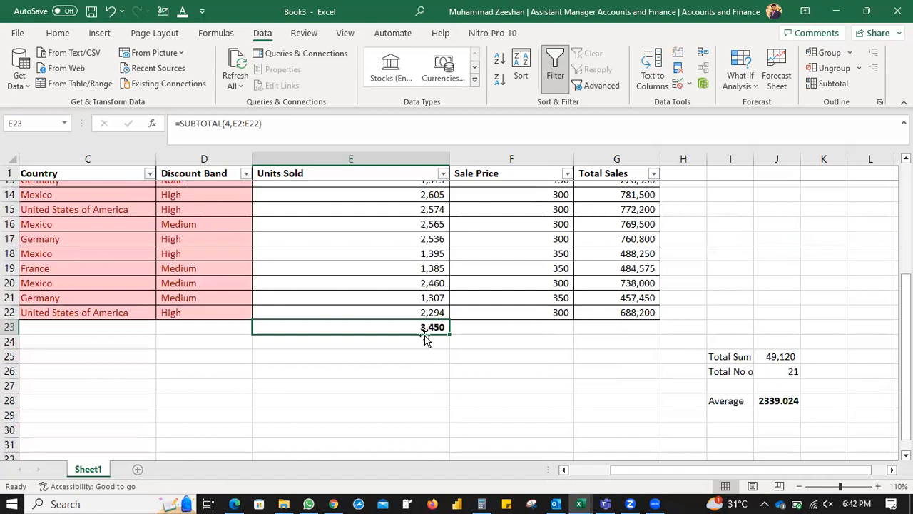
double_click(425, 336)
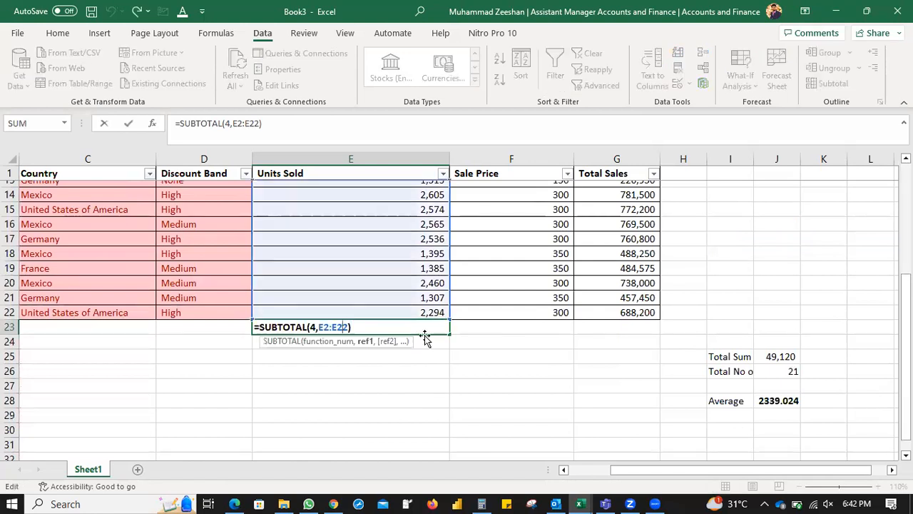
key("Left")
key("Left")
key("Left")
key("Left")
key("BackSpace")
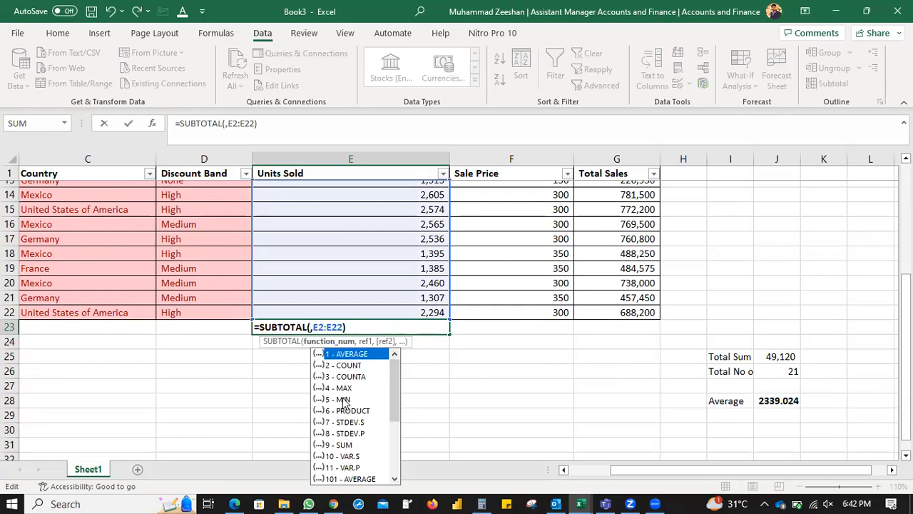
double_click(343, 400)
key("Return")
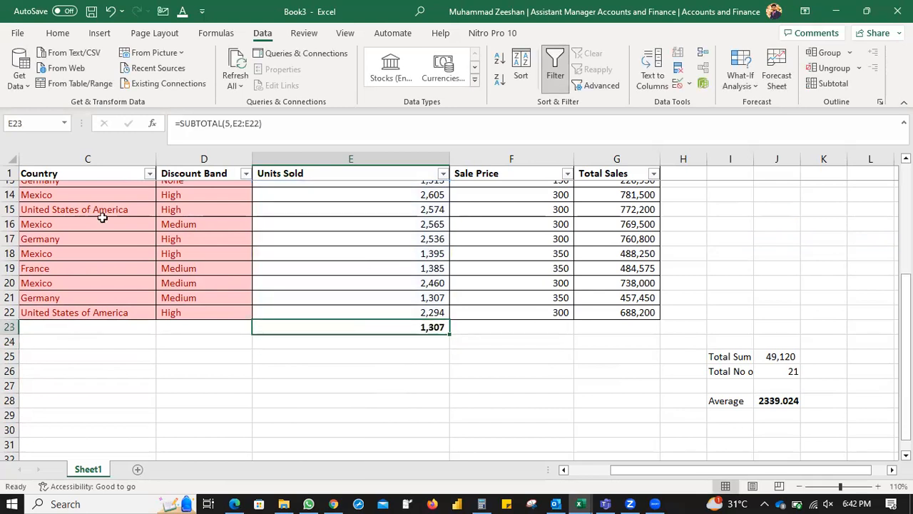
Filter the Country column to only Mexico to check the subtotal minimum, and clear the filter again.
left_click(149, 173)
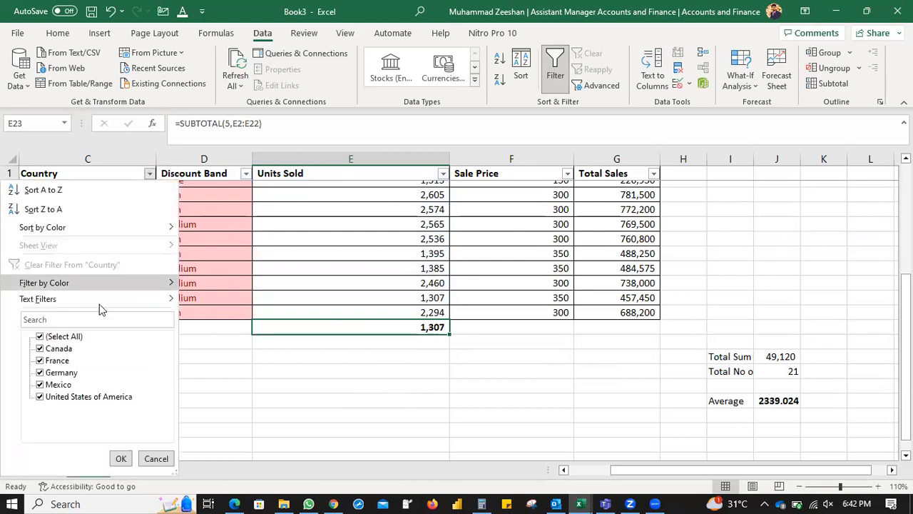
left_click(75, 336)
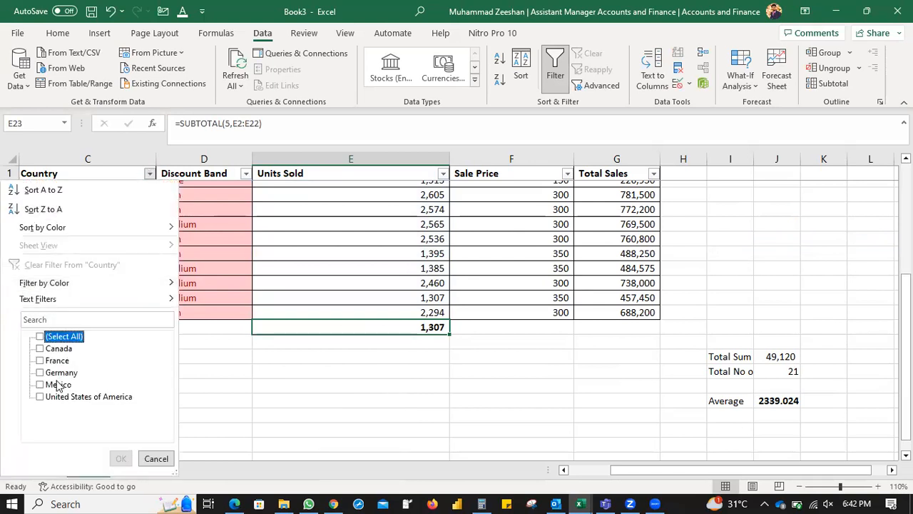
left_click(59, 385)
left_click(121, 458)
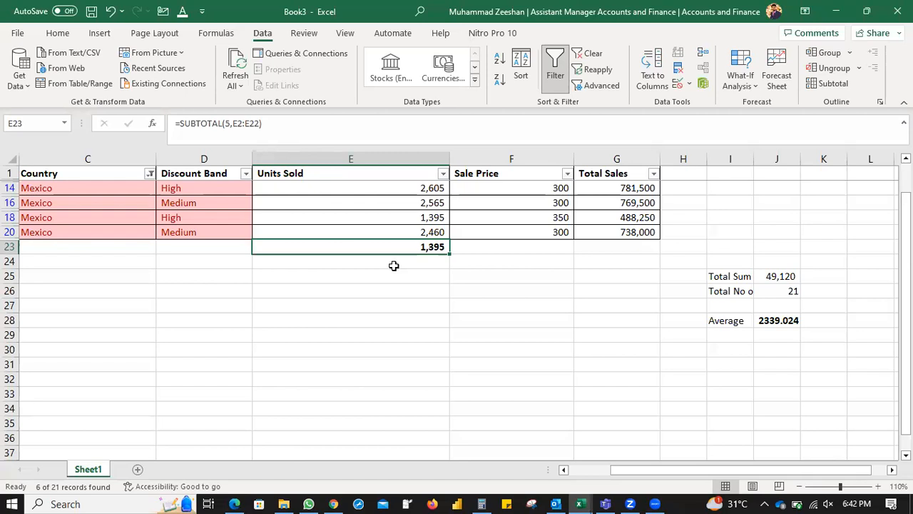
key("alt+a")
key("c")
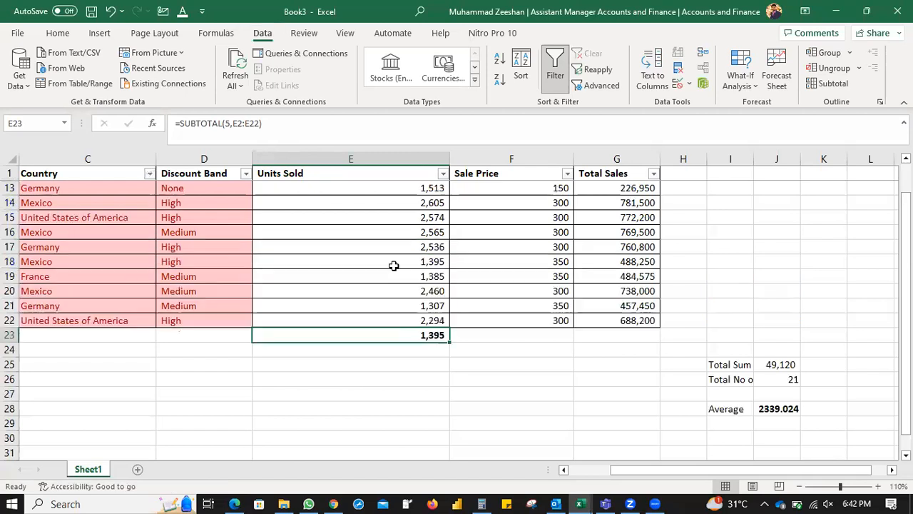
Replace the subtotal in cell E23 with the formula =MAX(E2:E22) over the Units Sold values.
key("Delete")
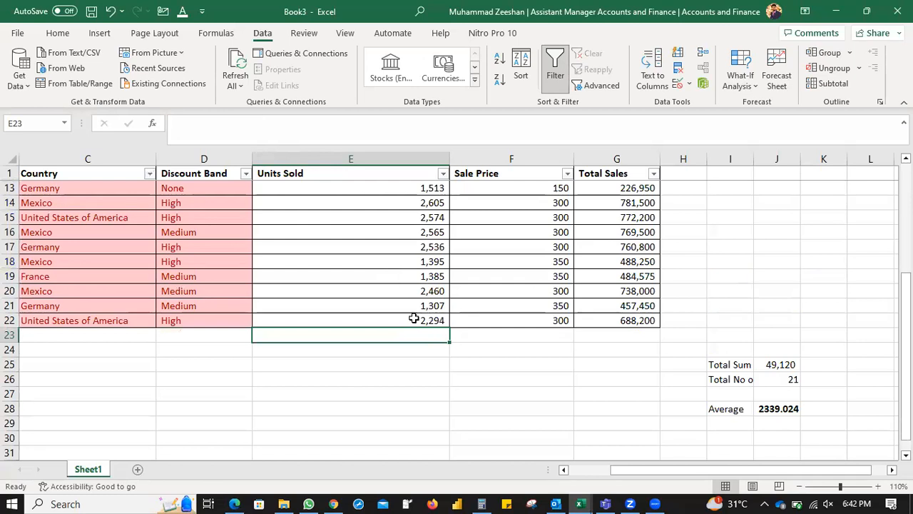
type("=max")
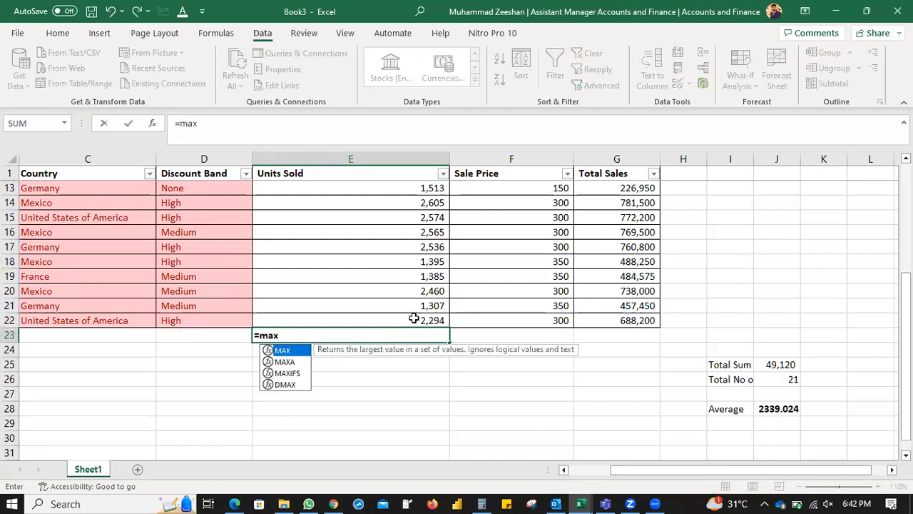
key("Tab")
key("Up")
key("Up")
key("Up")
key("Up")
key("Up")
key("Up")
key("Up")
key("Up")
key("Up")
key("Up")
key("Up")
key("Up")
key("Up")
key("Up")
key("Up")
key("Up")
key("Up")
key("Up")
key("Up")
key("Up")
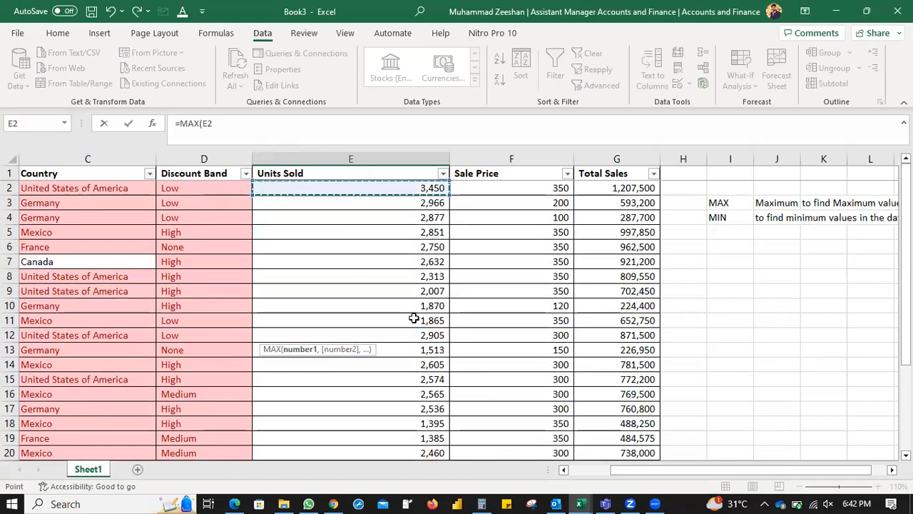
key("ctrl+shift+Down")
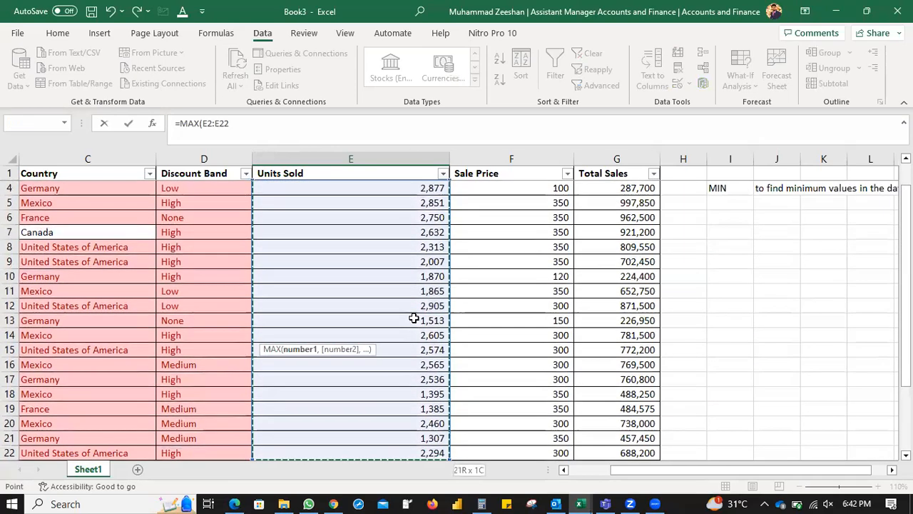
key("Return")
key("Up")
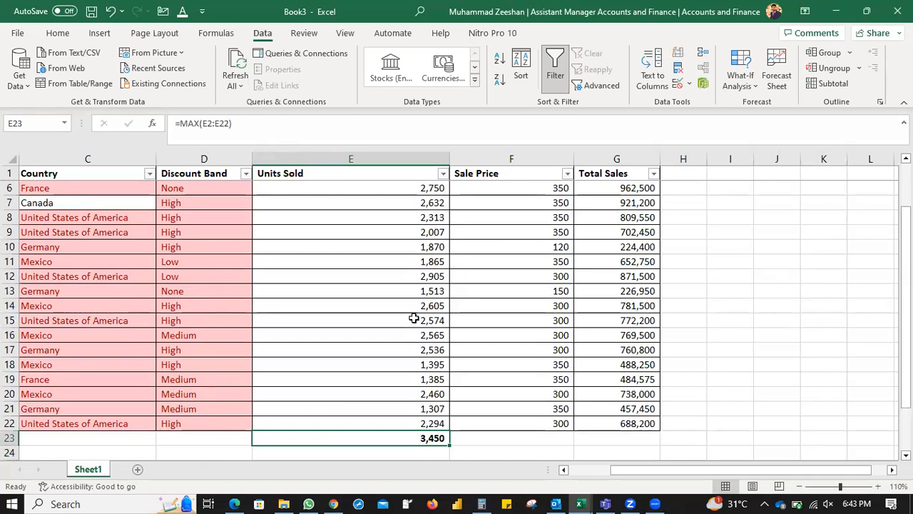
Filter the Country column to show only Canada, and undo that filter.
left_click(149, 173)
left_click(41, 336)
left_click(41, 348)
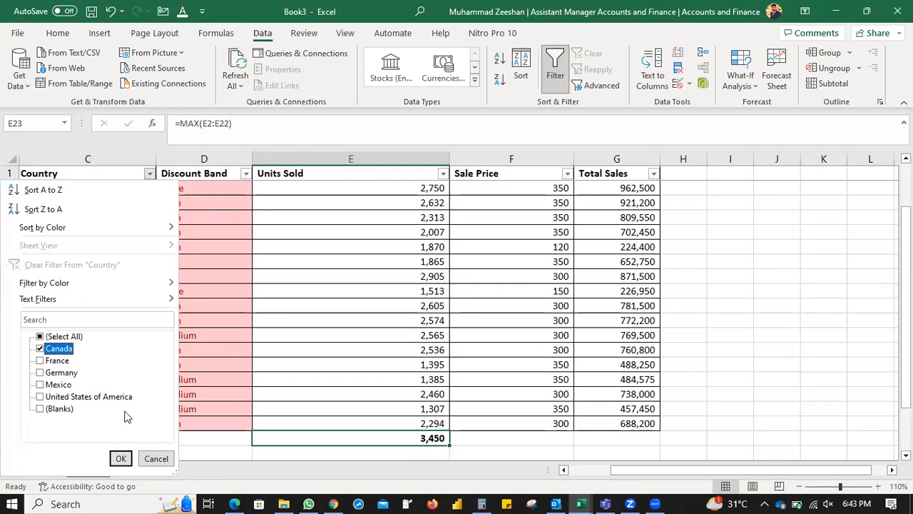
left_click(120, 459)
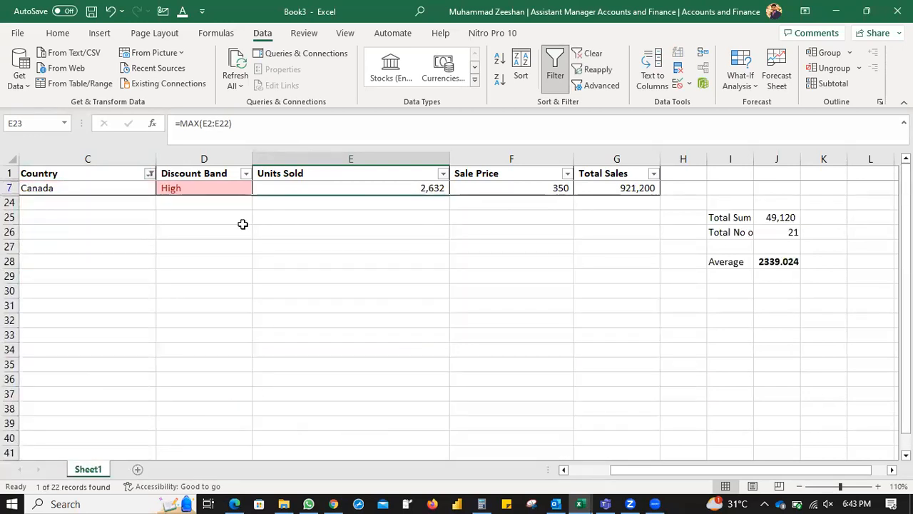
key("ctrl+z")
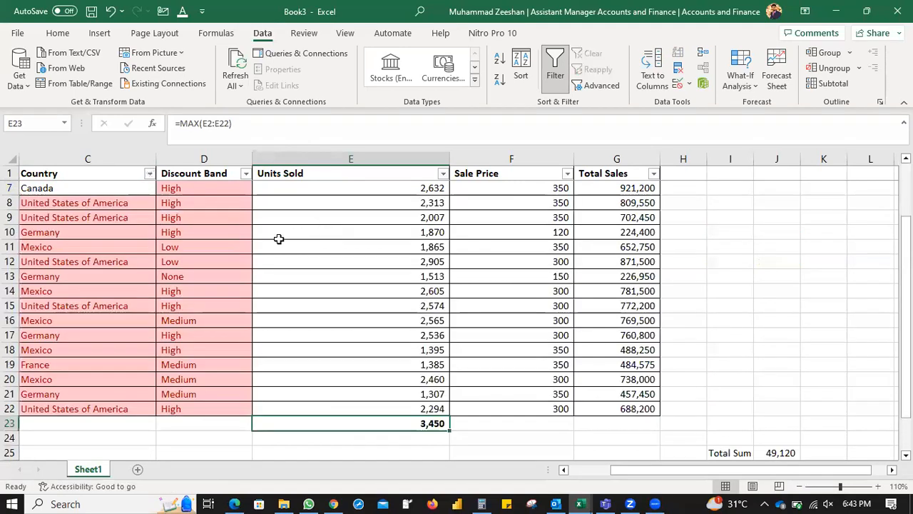
Compare the E23 maximum with Canada's Units Sold cell and filter the Country column to Canada again.
left_click(320, 305)
left_click(408, 420)
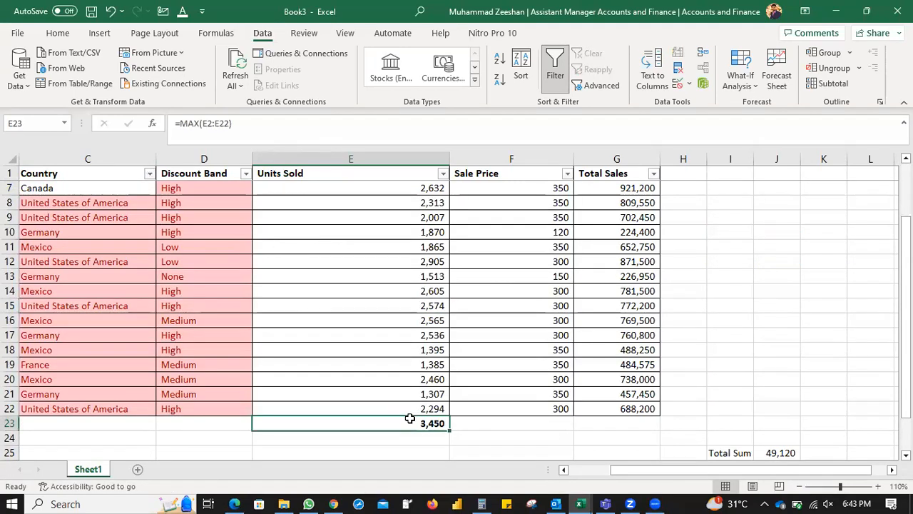
left_click(408, 189)
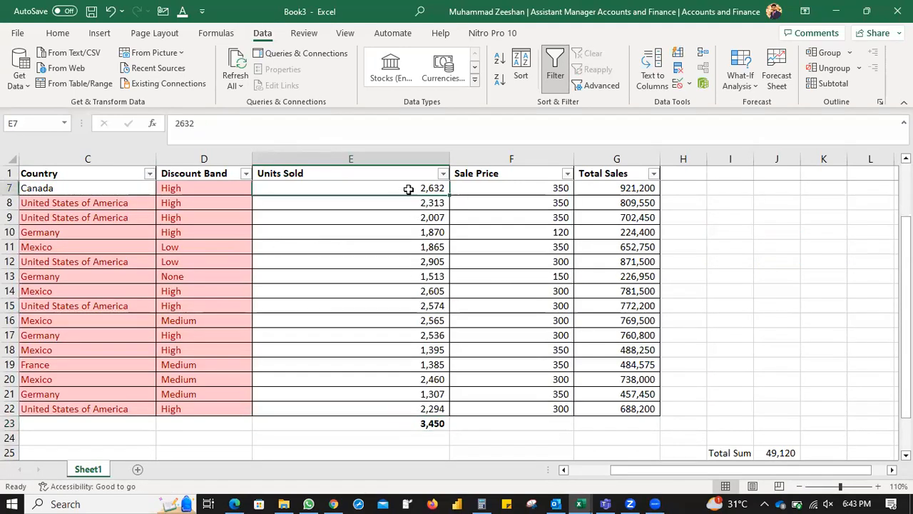
left_click(150, 174)
left_click(77, 336)
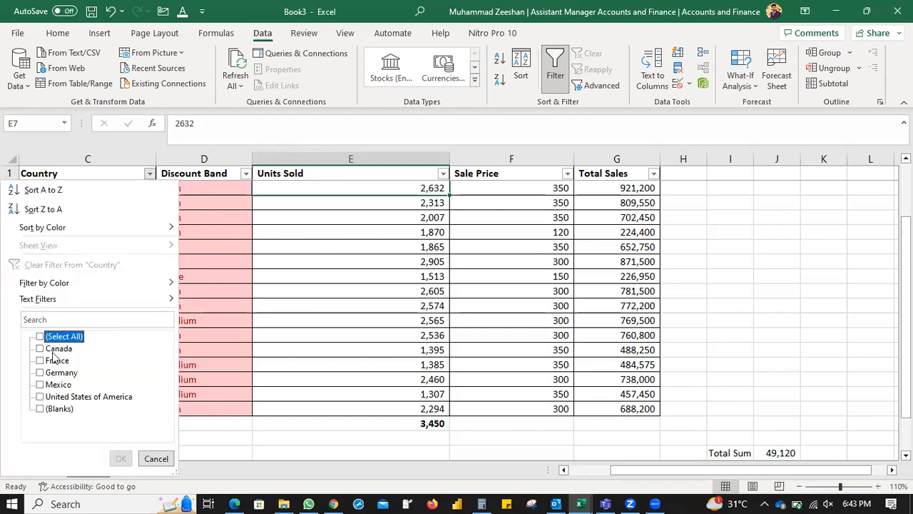
left_click(44, 348)
left_click(121, 458)
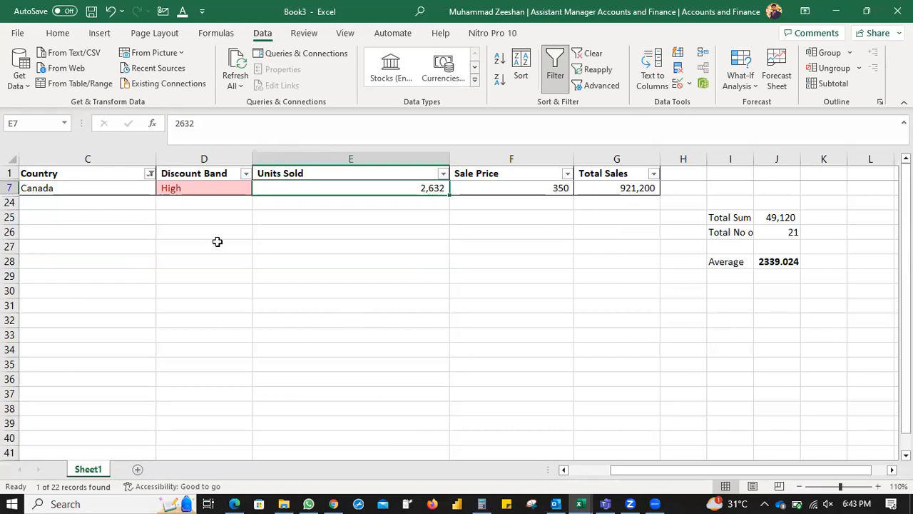
Clear the Canada filter from the sales table.
key("alt")
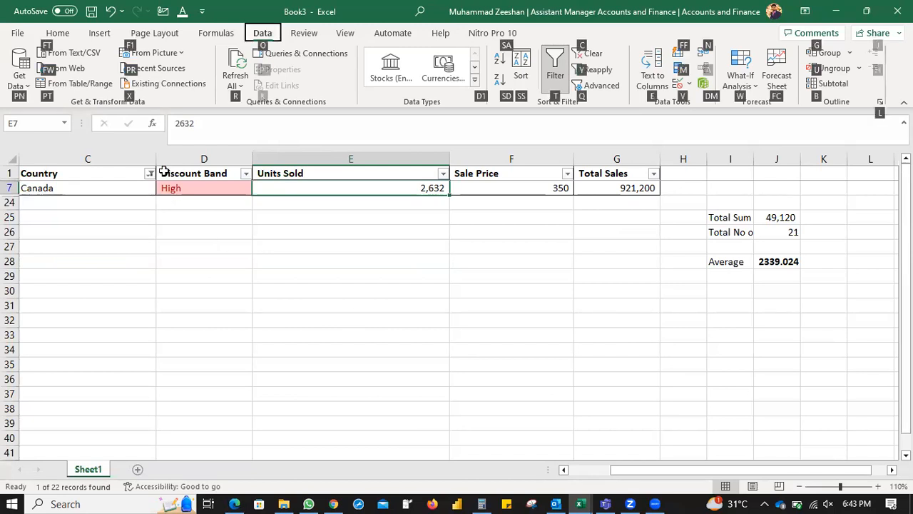
key("Escape")
key("Escape")
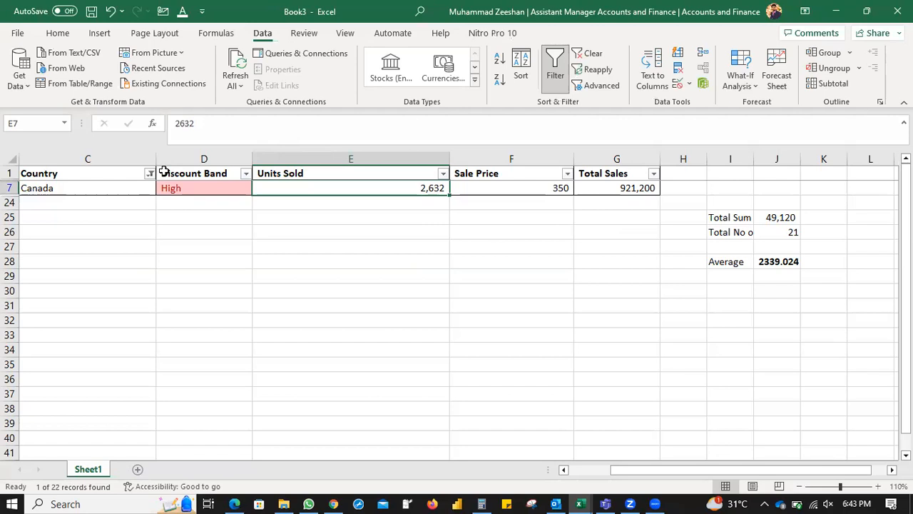
key("alt+a")
key("c")
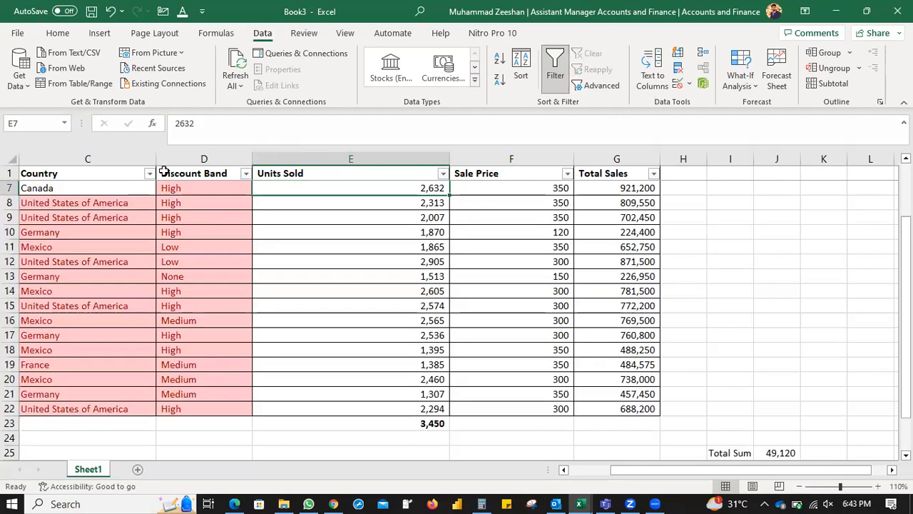
Replace the formula in cell E23 with =MIN(E2:E22) to get the smallest Units Sold value.
left_click(403, 426)
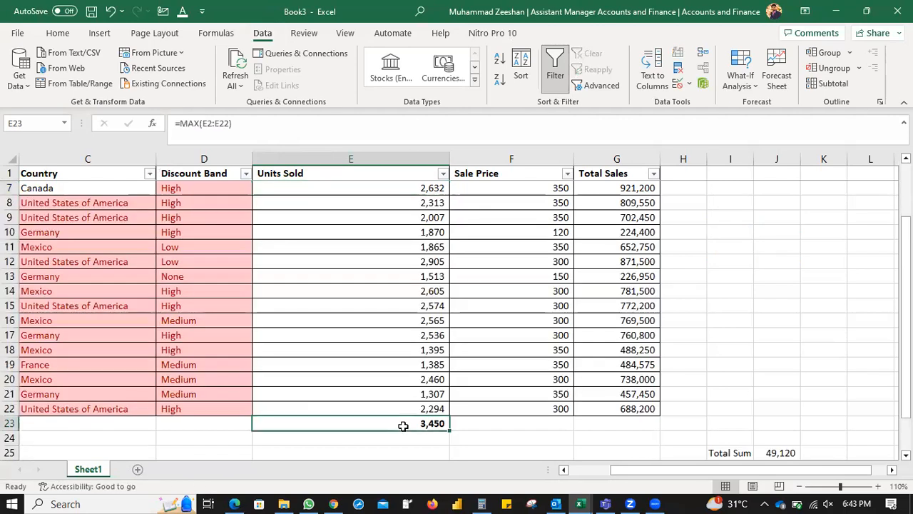
key("Delete")
type("=min")
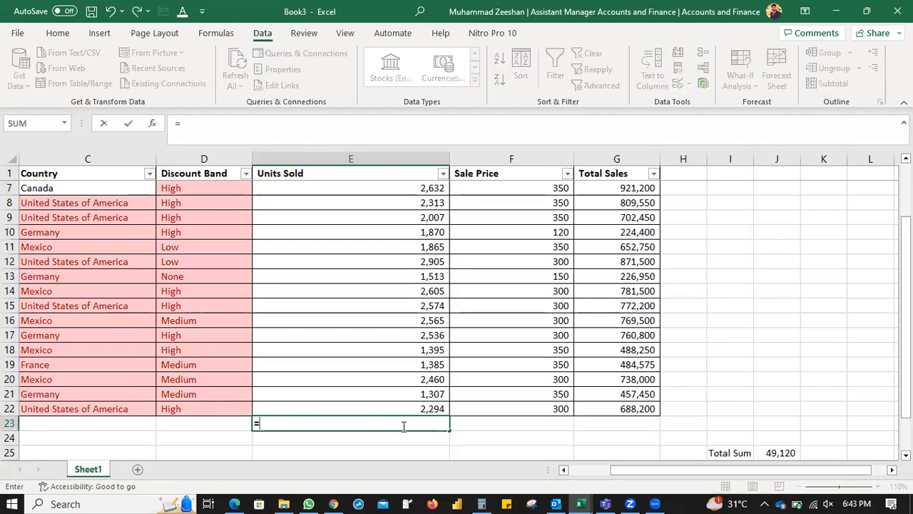
key("Tab")
key("Up")
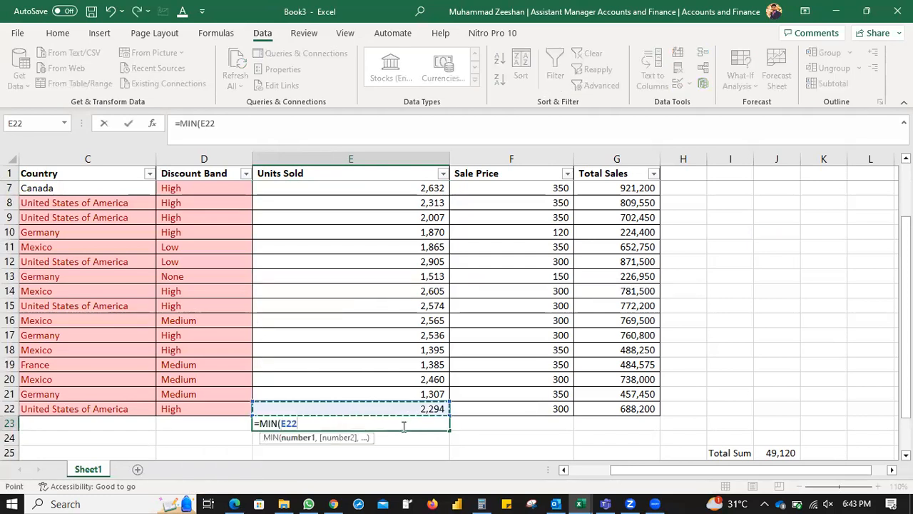
key("ctrl+shift+Up")
key("shift+Down")
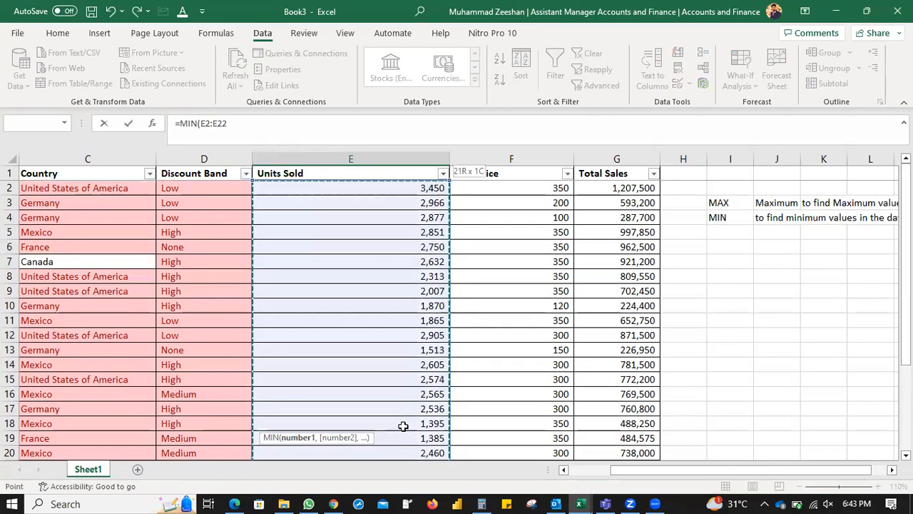
key("Return")
key("Up")
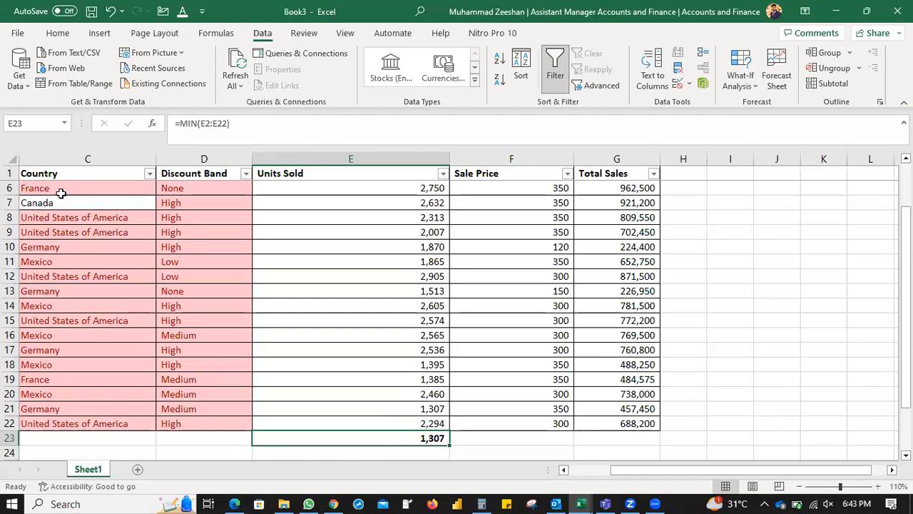
Clear all conditional formatting rules from the entire sheet.
left_click_drag(79, 189, 193, 423)
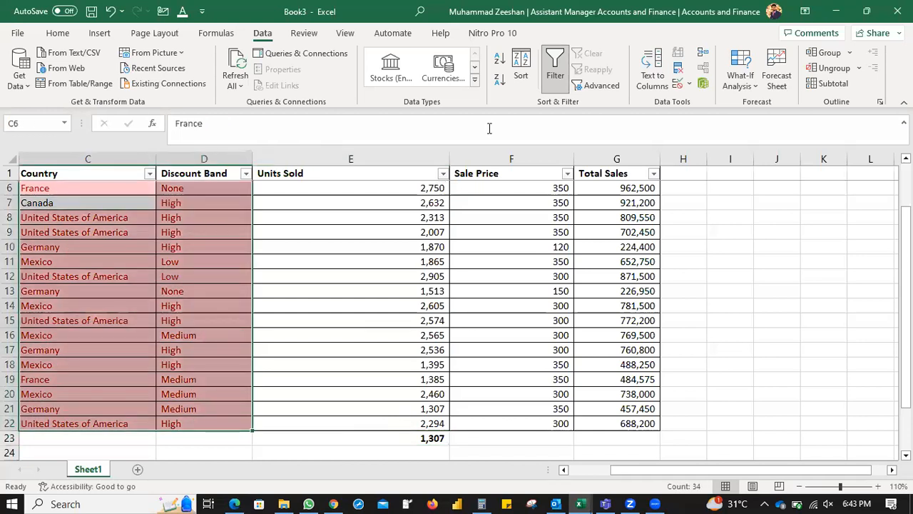
left_click(57, 33)
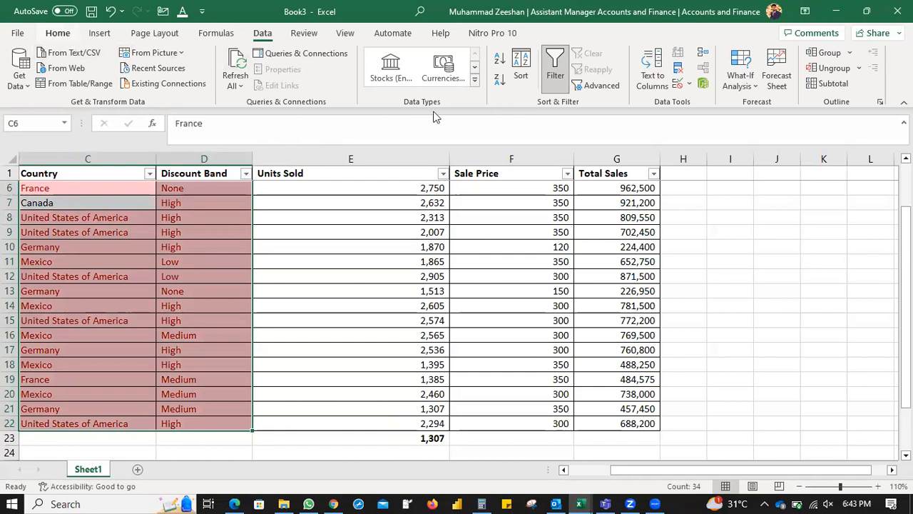
left_click(495, 70)
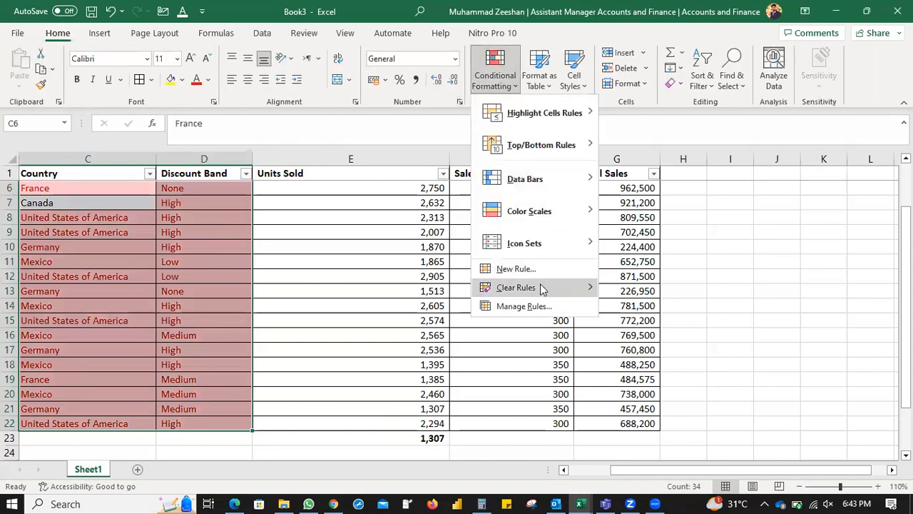
mouse_move(539, 284)
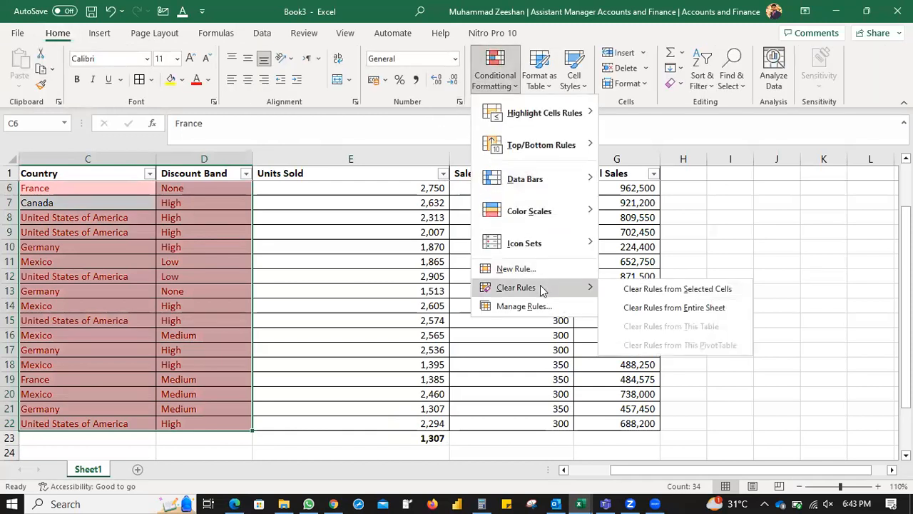
left_click(668, 308)
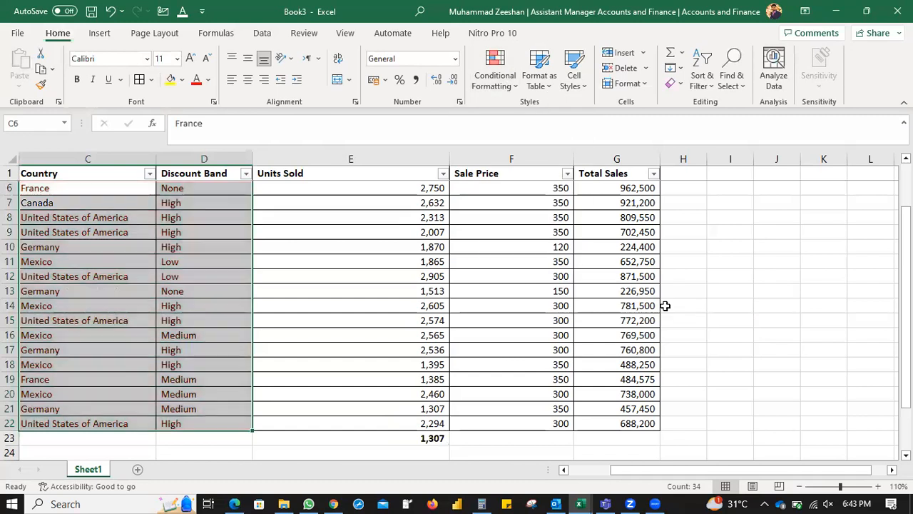
Look over the table's column headings: Country, Discount Band, Units Sold and Sale Price.
left_click(348, 188)
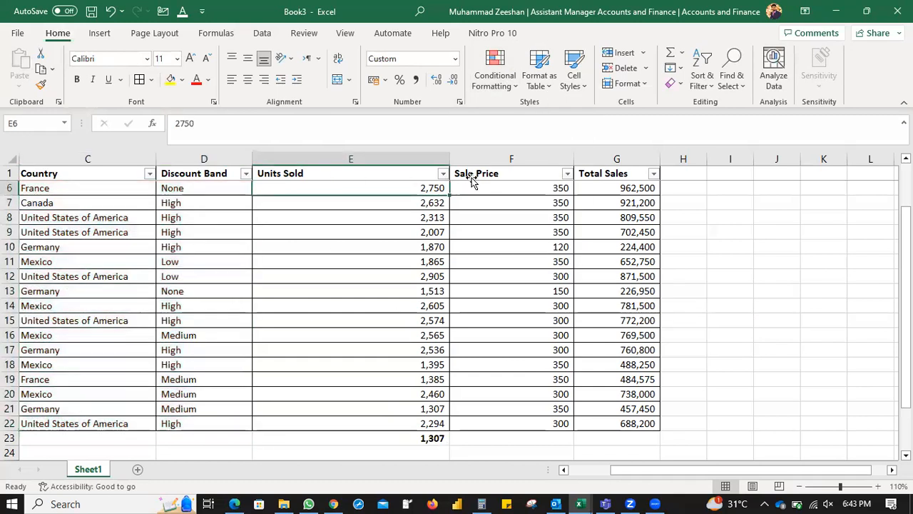
left_click(467, 176)
left_click(176, 177)
left_click(88, 170)
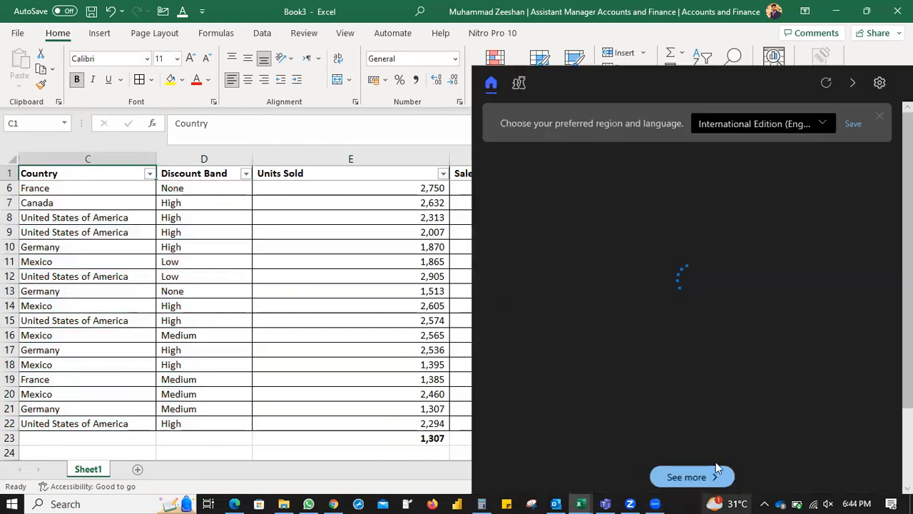
left_click(395, 304)
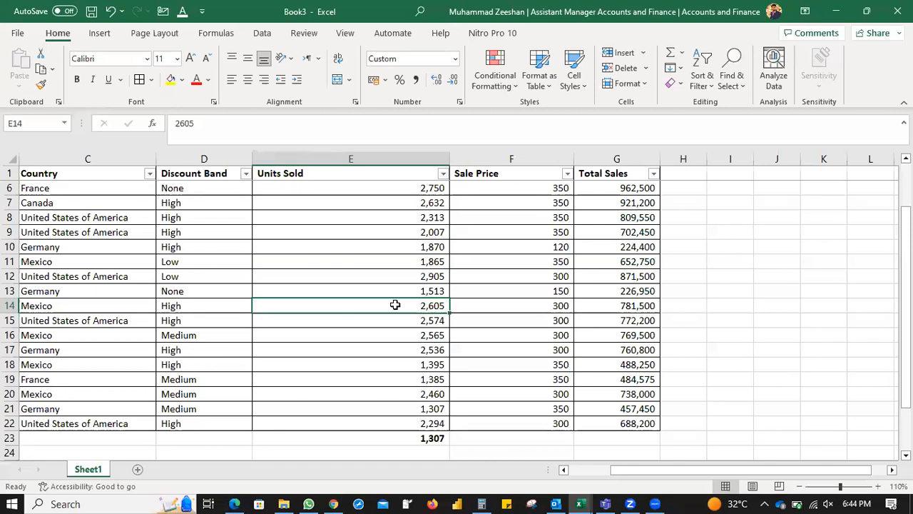
left_click(479, 171)
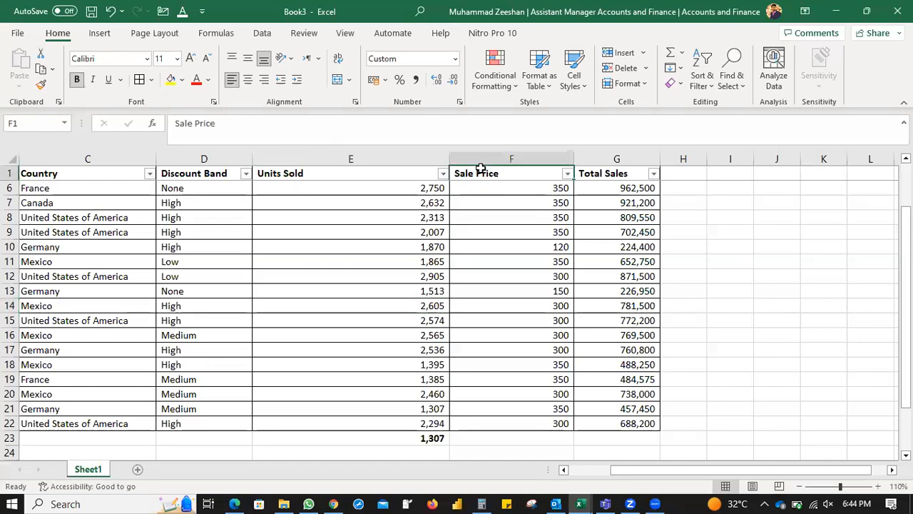
left_click(373, 180)
left_click(191, 176)
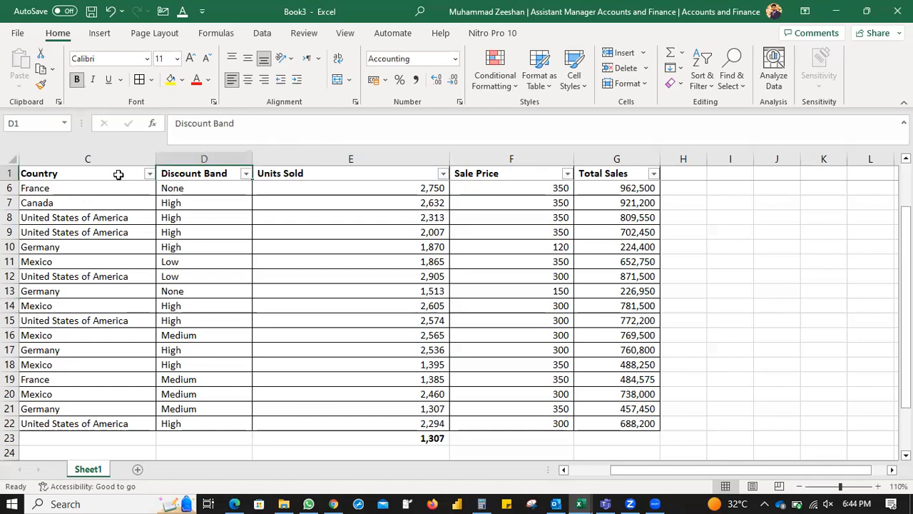
left_click(332, 174)
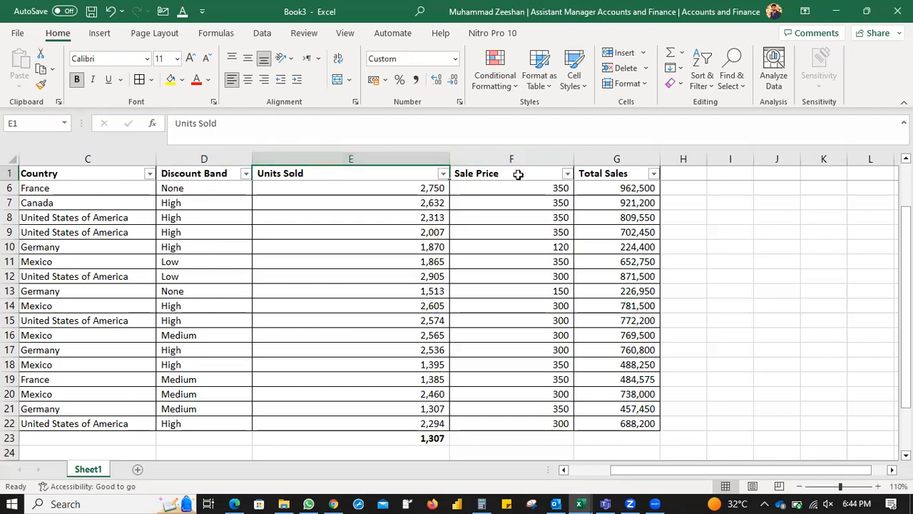
left_click(520, 173)
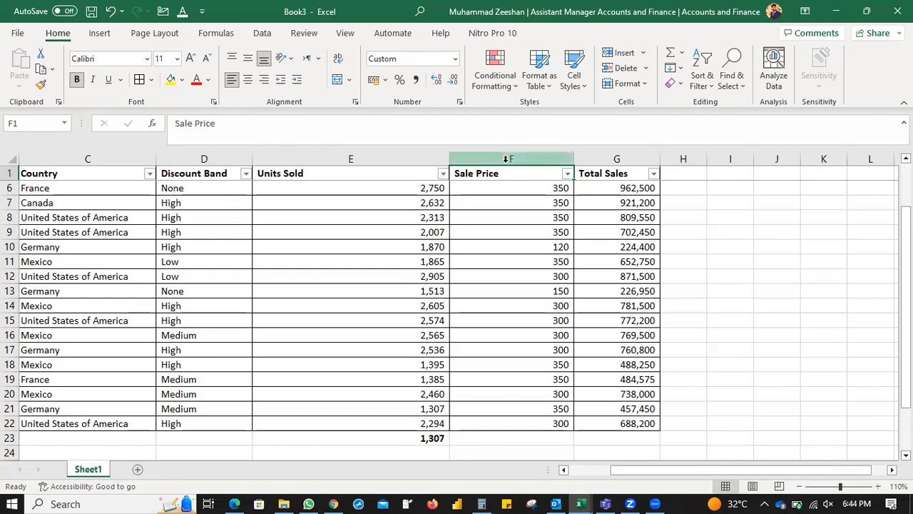
left_click(360, 174)
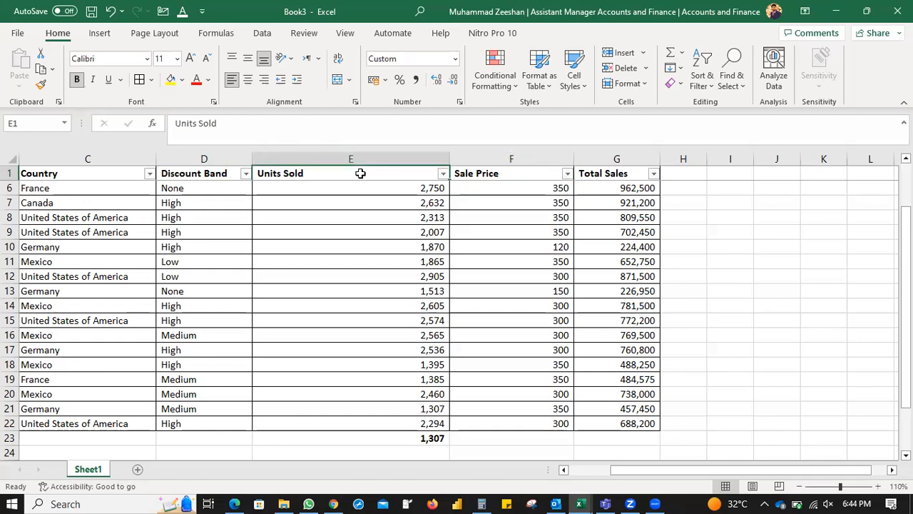
left_click(214, 161)
left_click(116, 179)
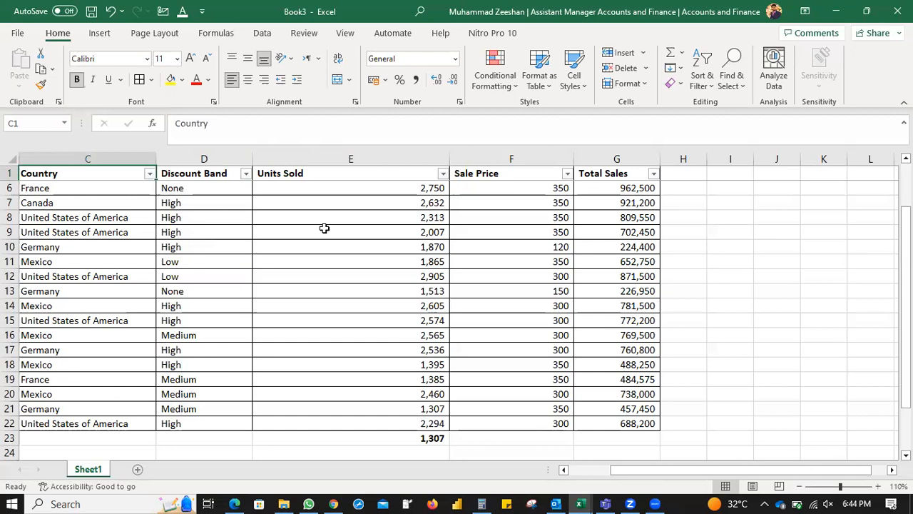
left_click(777, 200)
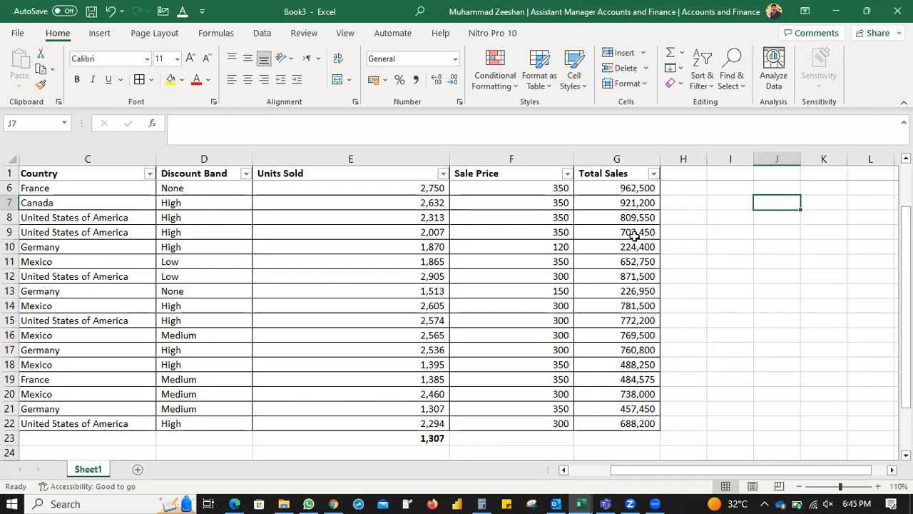
Examine the Units Sold and Sale Price figures and the Total Sales formula in cell G6.
left_click(539, 200)
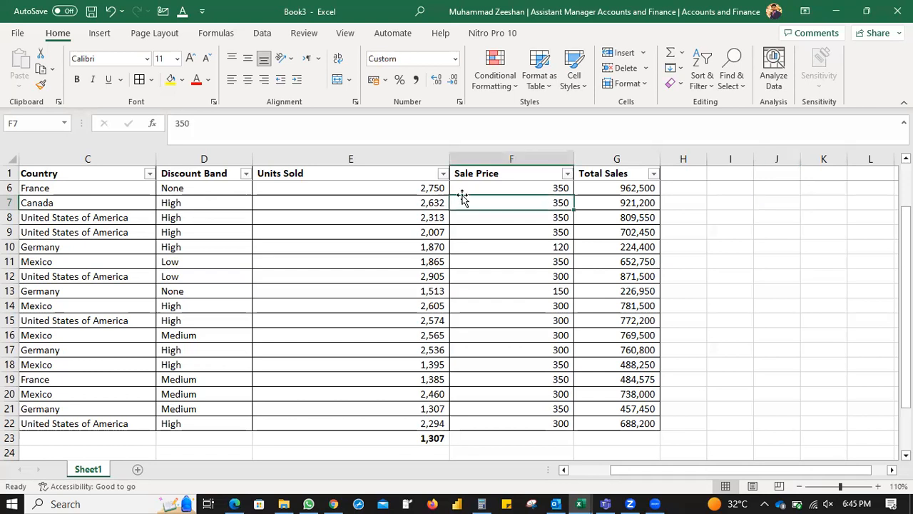
left_click(398, 190)
left_click(535, 187)
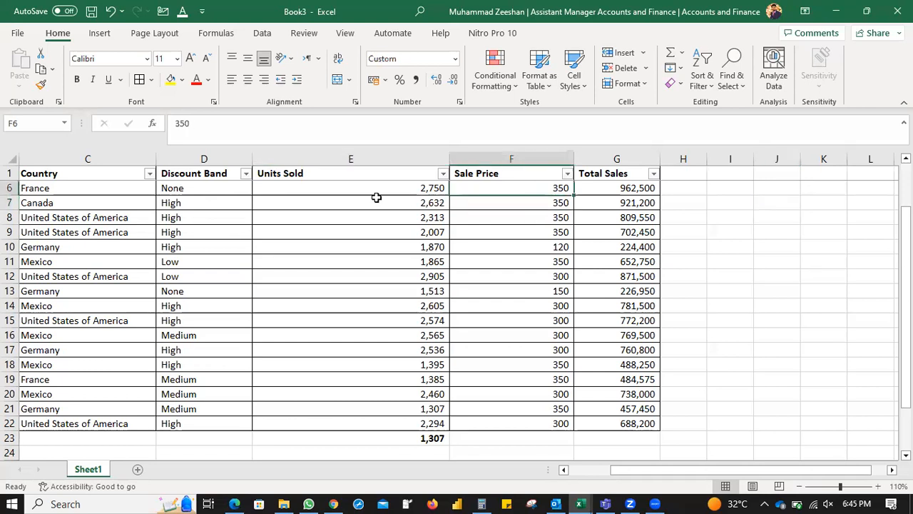
left_click(366, 178)
left_click(426, 212)
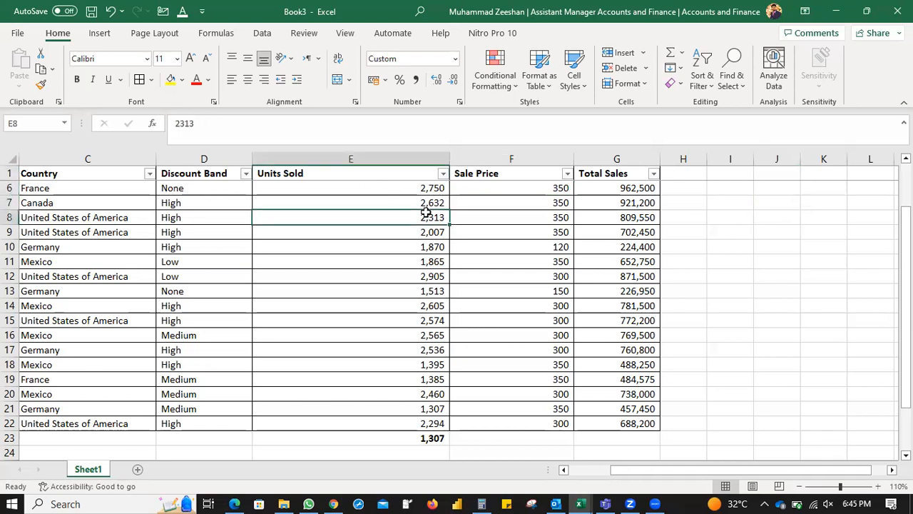
left_click(512, 216)
left_click(378, 243)
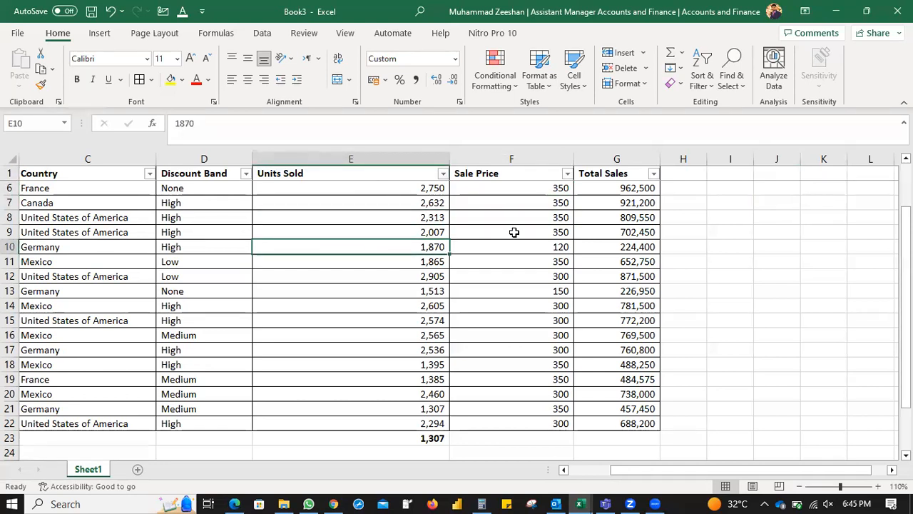
left_click(512, 233)
left_click(393, 245)
left_click(401, 276)
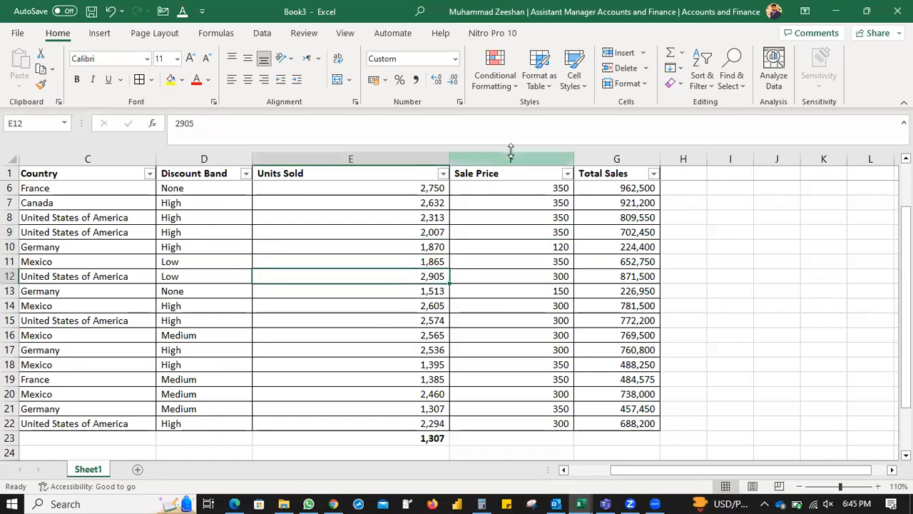
left_click(530, 188)
left_click(539, 316)
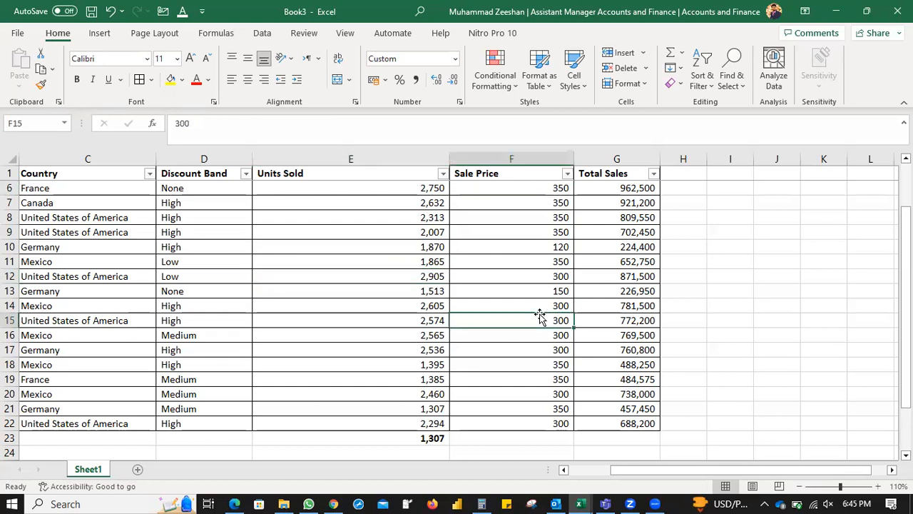
left_click(425, 193)
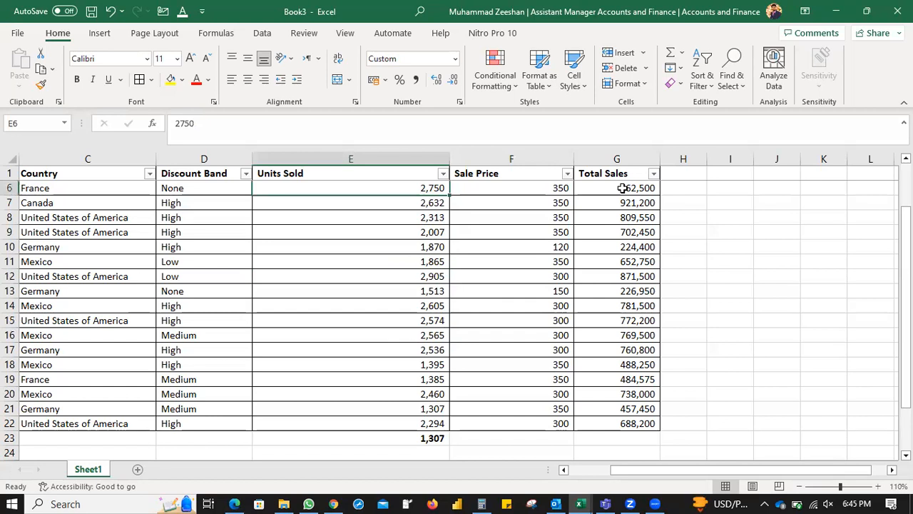
left_click(595, 190)
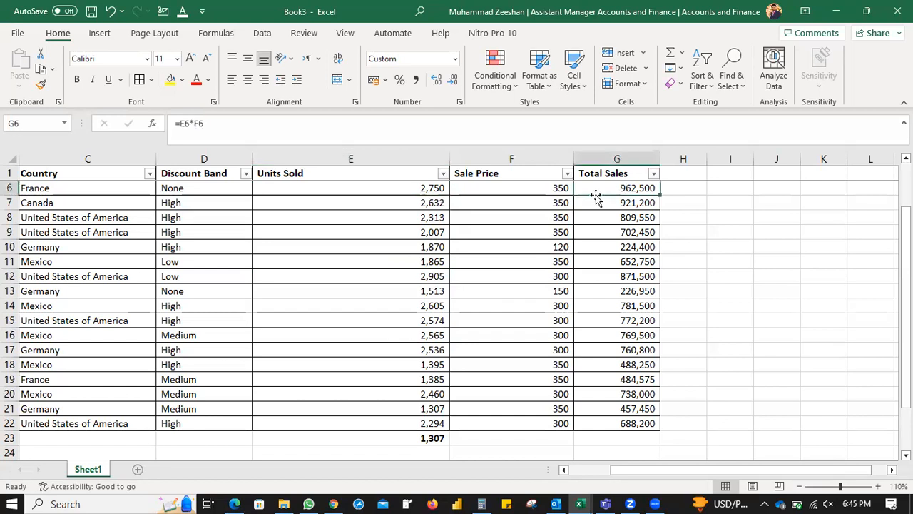
left_click(428, 187)
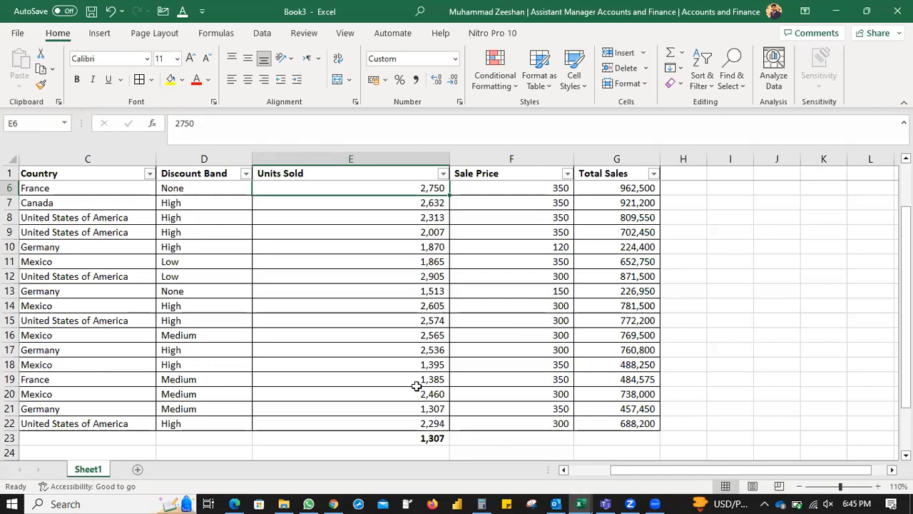
Delete the MIN formula from cell E23 below the Units Sold column.
left_click(432, 438)
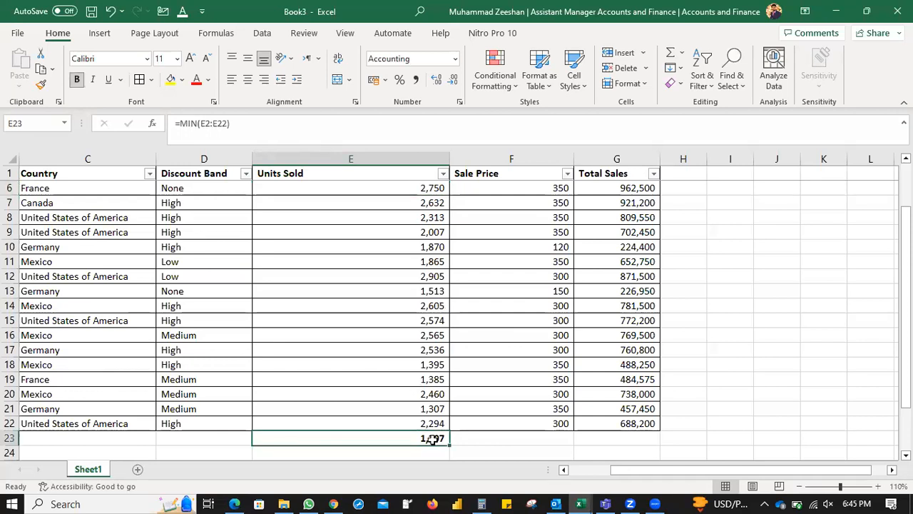
left_click(473, 377)
left_click(418, 441)
key("BackSpace")
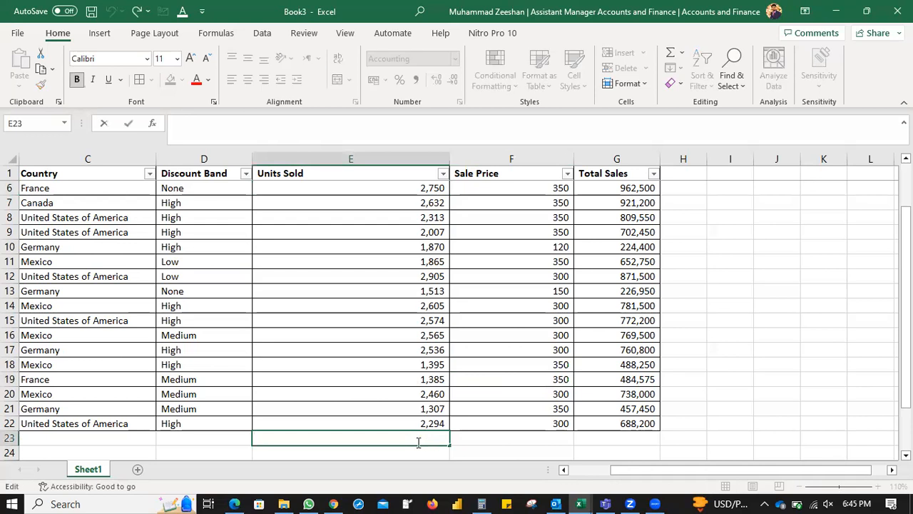
key("Return")
Enter the label Count in cell J15 beside the sales table.
key("Up")
key("Down")
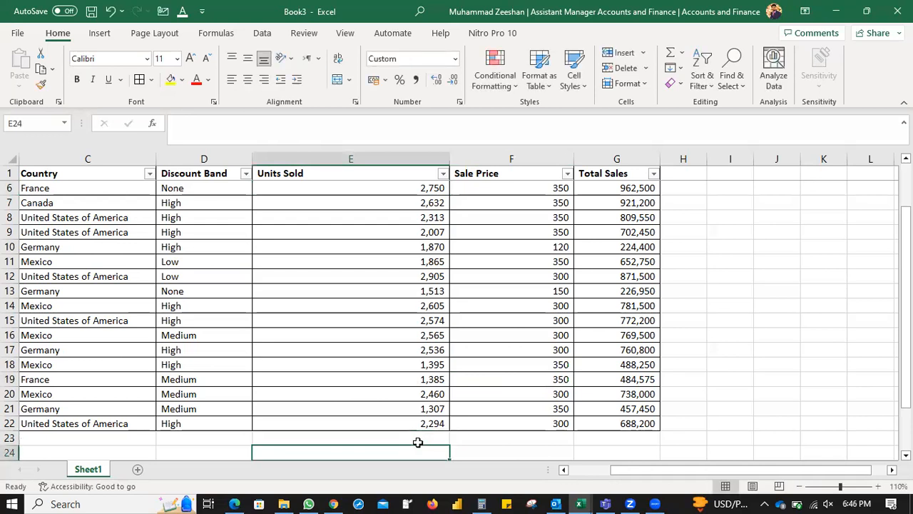
key("Down")
key("Down")
key("Up")
key("Up")
key("Up")
key("Up")
key("Down")
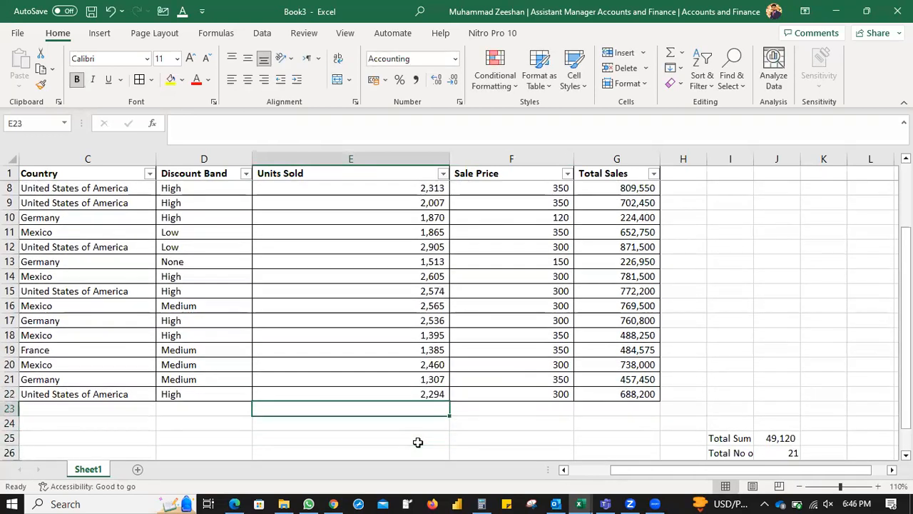
key("Up")
key("Down")
key("Right")
key("Right")
key("Right")
key("Right")
key("Right")
key("Up")
key("Up")
key("Up")
key("Up")
key("Up")
key("Up")
key("Up")
key("Up")
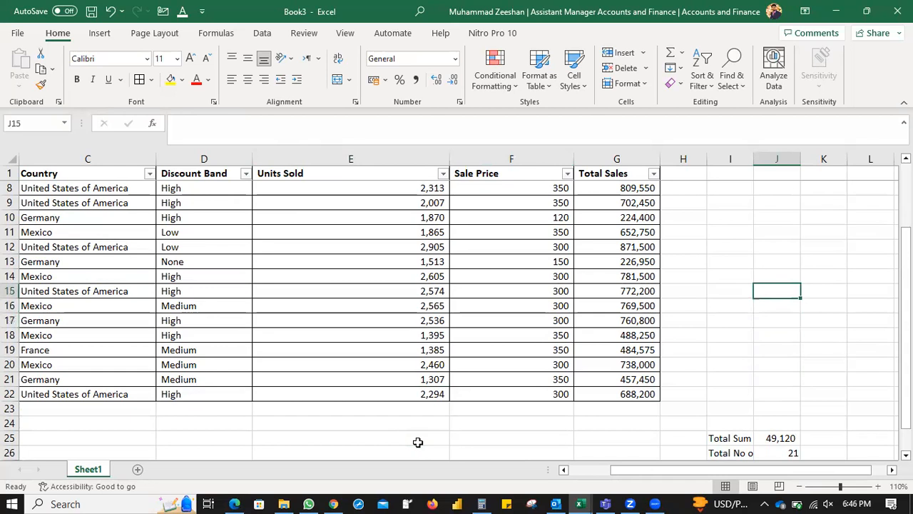
type("Count")
key("Return")
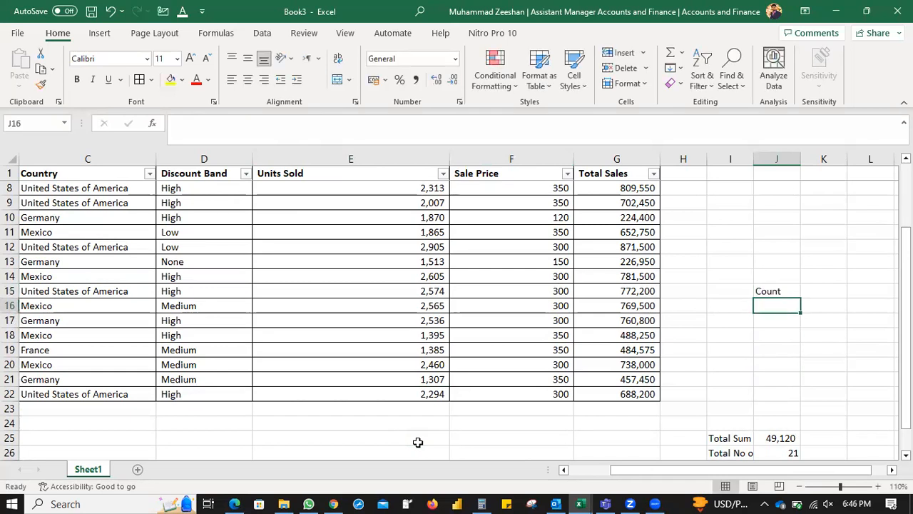
Look over the Units Sold values, going up to cell E2 and back down through the column.
key("Up")
key("Left")
key("Left")
key("Left")
key("Left")
key("Left")
key("Up")
key("Up")
key("Up")
key("Up")
key("Up")
key("Up")
key("Up")
key("Up")
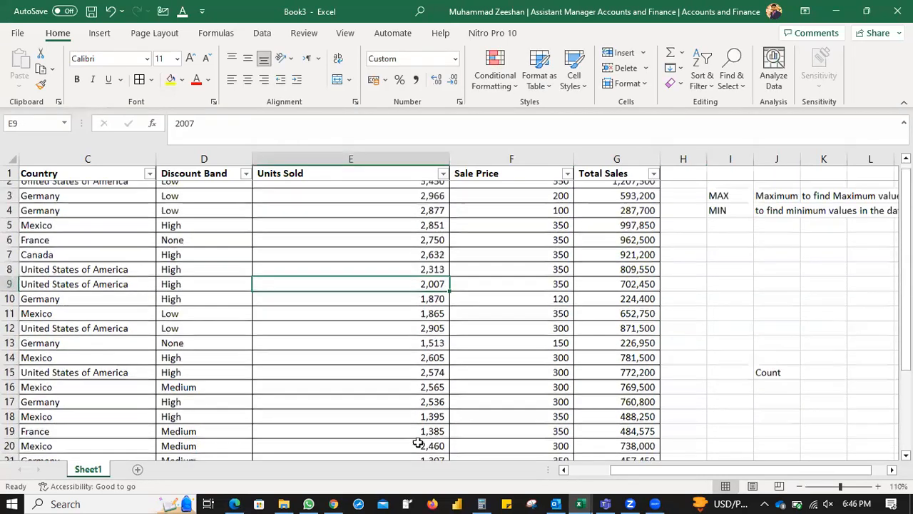
key("Up")
key("Up")
key("Up")
key("Up")
key("Up")
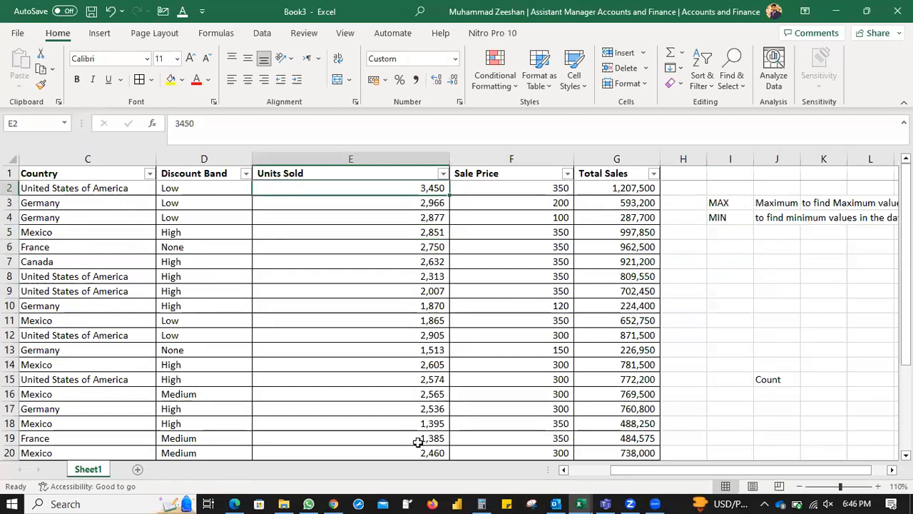
key("shift+Down")
key("shift+Down")
key("shift+Down")
key("shift+Down")
key("shift+Down")
key("shift+Down")
key("shift+Down")
key("shift+Down")
key("shift+Down")
key("shift+Down")
key("shift+Down")
key("shift+Down")
key("shift+Down")
key("shift+Down")
key("shift+Down")
key("shift+Down")
key("shift+Down")
key("shift+Down")
key("shift+Down")
key("shift+Down")
Count the Units Sold values in cell E23 with the formula =COUNT(E2:E22).
key("Down")
key("Down")
key("Down")
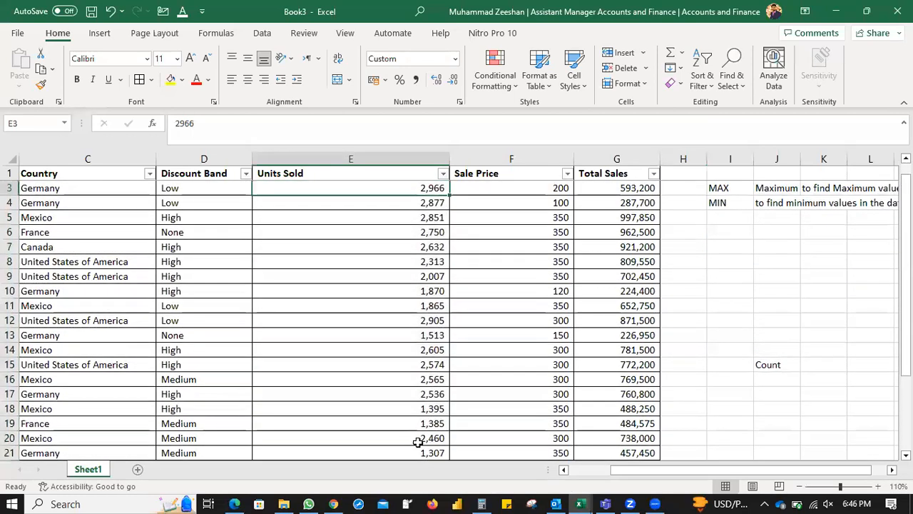
key("Down")
key("Down")
key("Down")
key("Down")
key("Down")
key("Down")
key("Down")
key("Down")
key("Down")
key("Down")
key("Down")
key("Down")
key("Down")
key("Down")
key("Down")
key("Down")
key("Down")
key("Down")
key("Down")
key("Down")
key("Up")
key("Up")
key("Up")
key("Up")
key("Up")
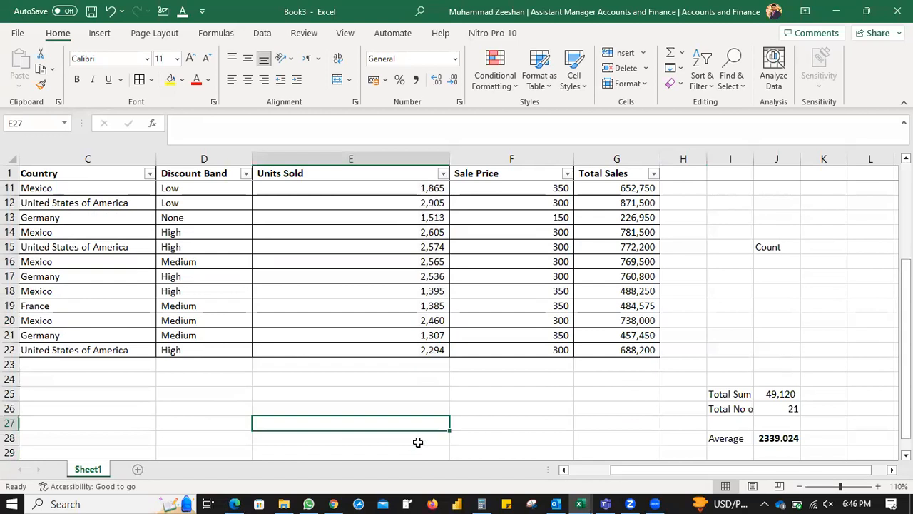
key("Up")
type("=")
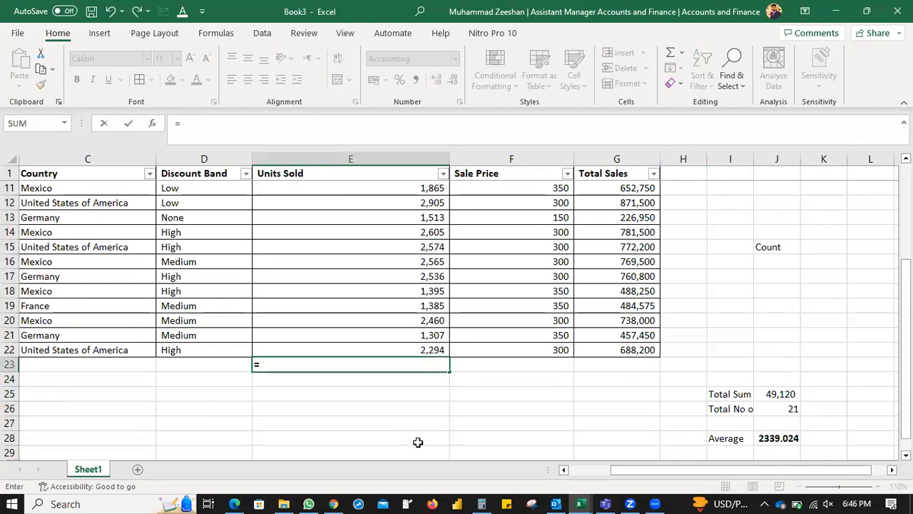
type("count")
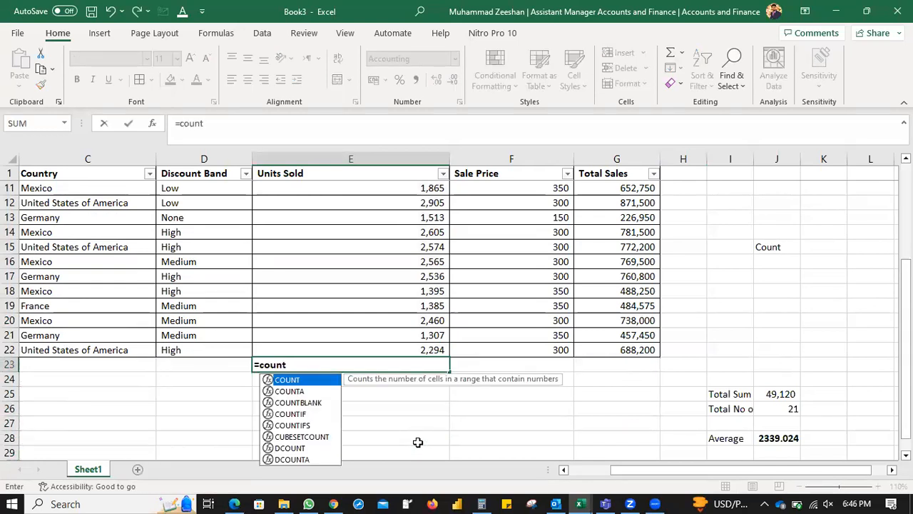
key("Tab")
key("Up")
key("Up")
key("Up")
key("Up")
key("Up")
key("Up")
key("Up")
key("Up")
key("Up")
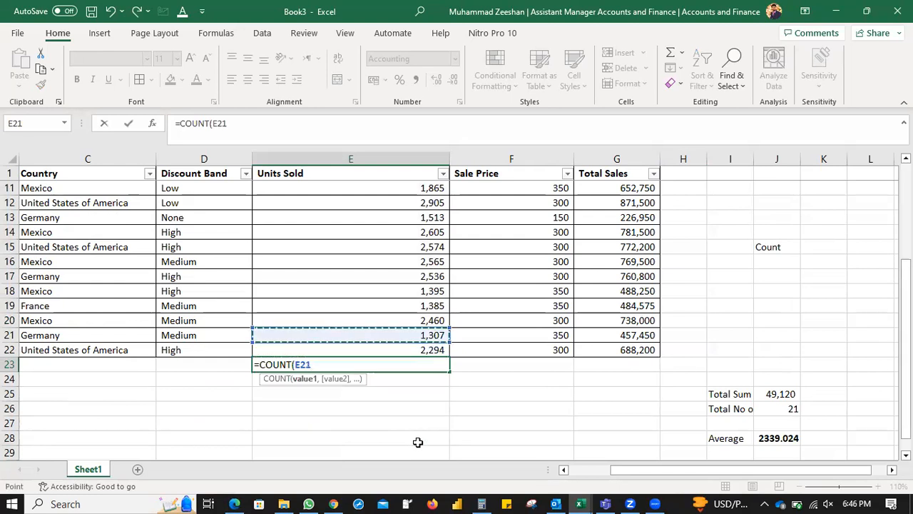
key("Up")
key("Up")
key("Up")
key("Up")
key("Up")
key("Up")
key("Up")
key("Up")
key("Up")
key("Up")
key("Up")
key("Up")
key("ctrl+shift+Down")
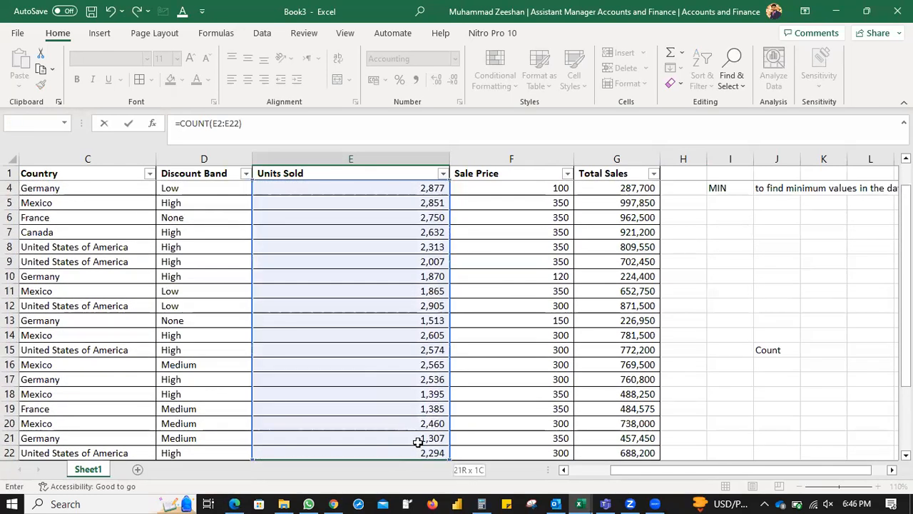
key("Return")
Check the COUNT formula in cell E23 against several of the Units Sold cells it covers.
left_click(418, 443)
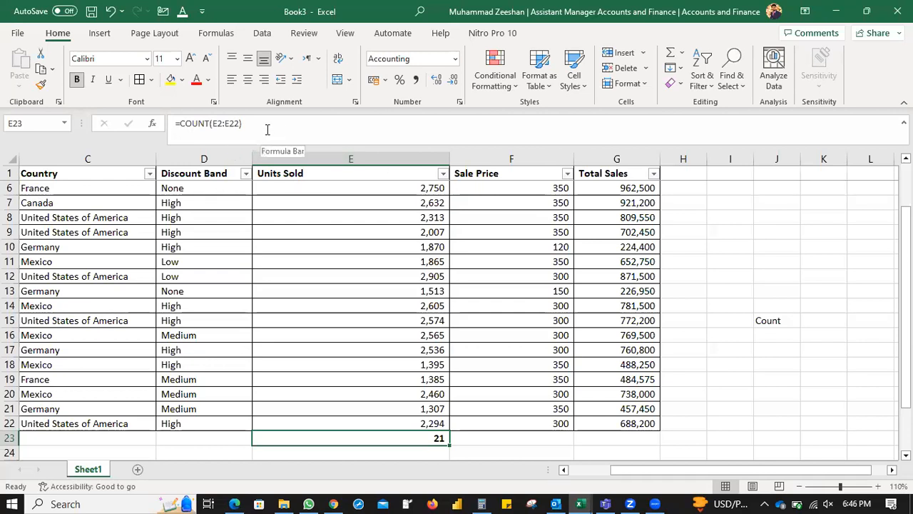
left_click(412, 187)
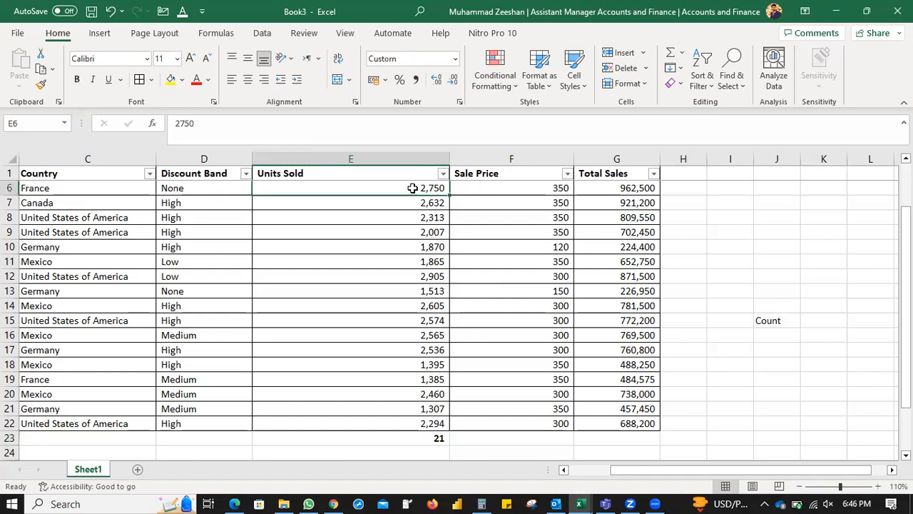
left_click(391, 252)
left_click(412, 331)
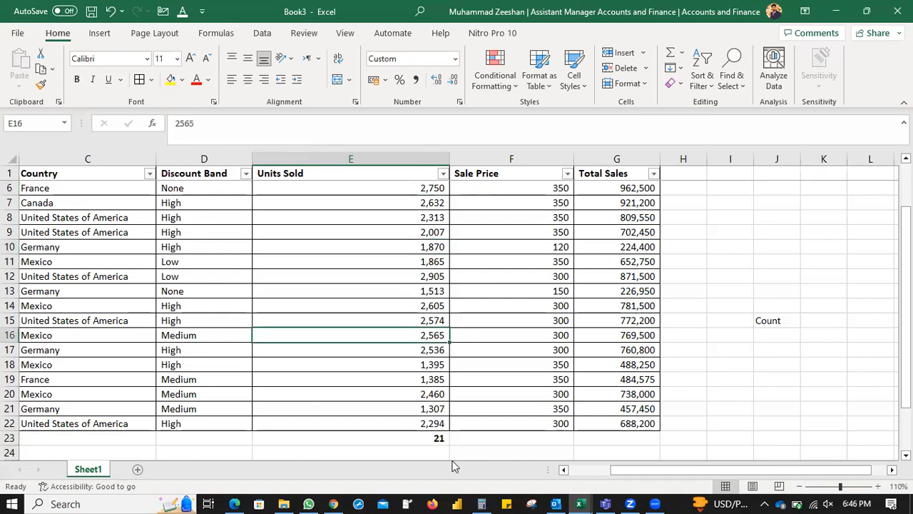
Replace the formula in cell E23 with =SUBTOTAL(2,E2:E22), choosing function number 2 - COUNT for the Units Sold values.
left_click(427, 435)
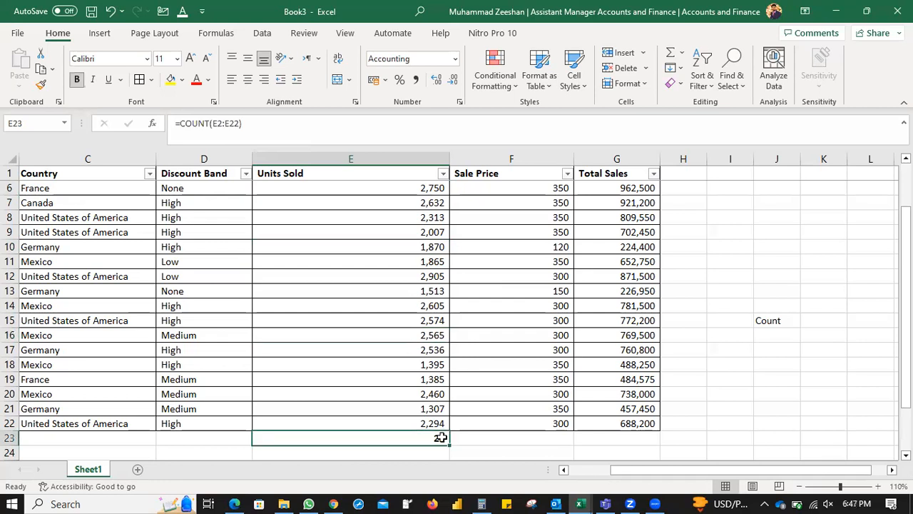
key("Delete")
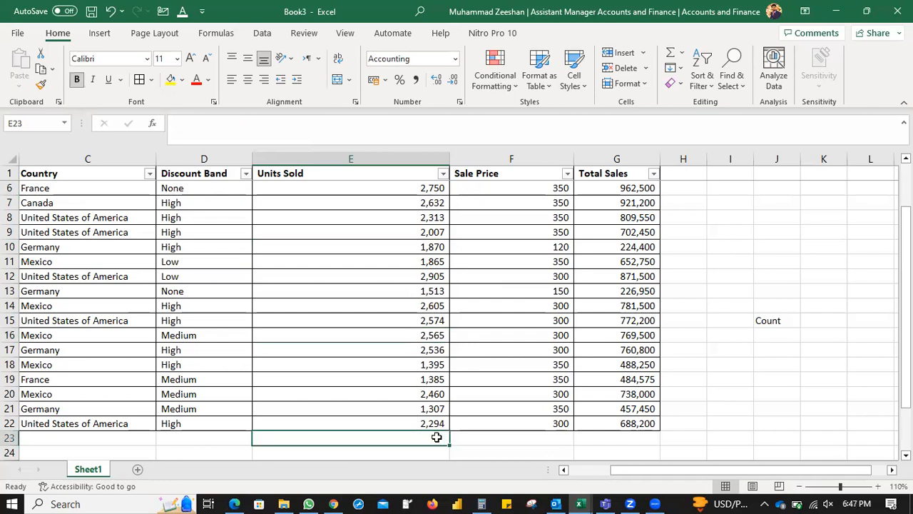
type("=su")
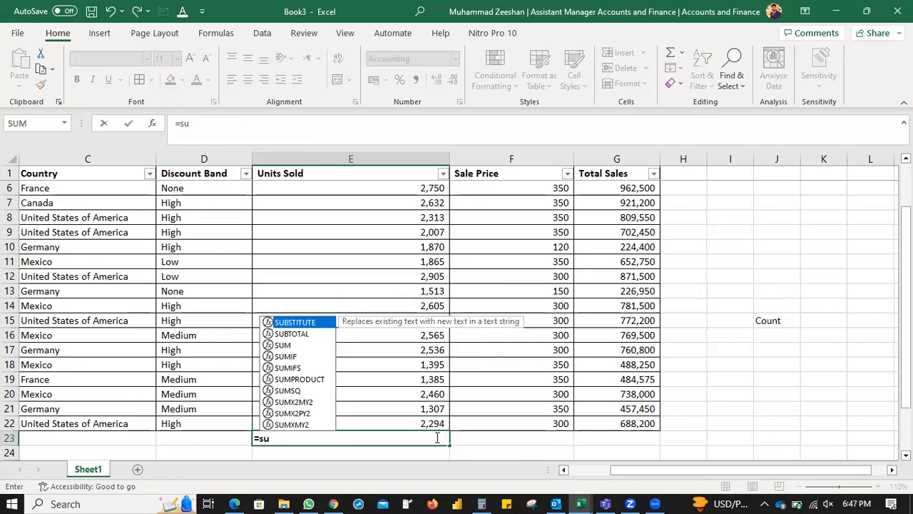
type("btotal")
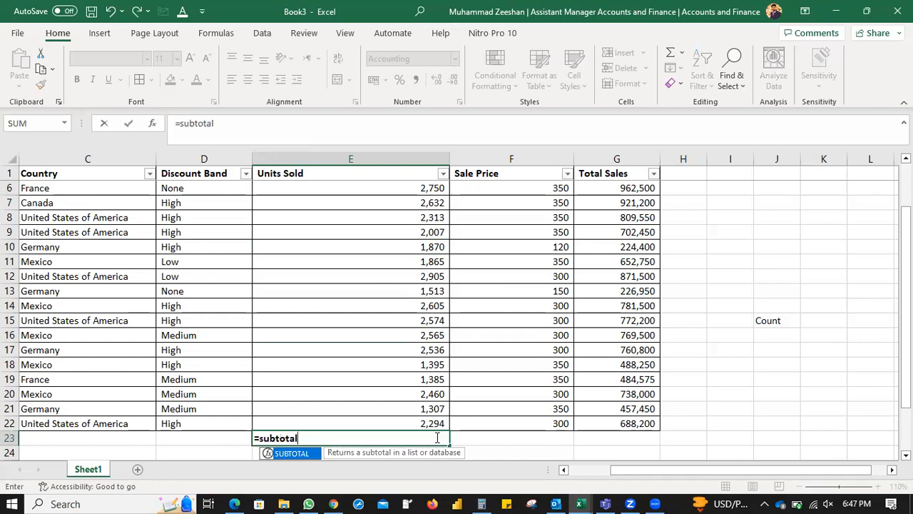
key("Tab")
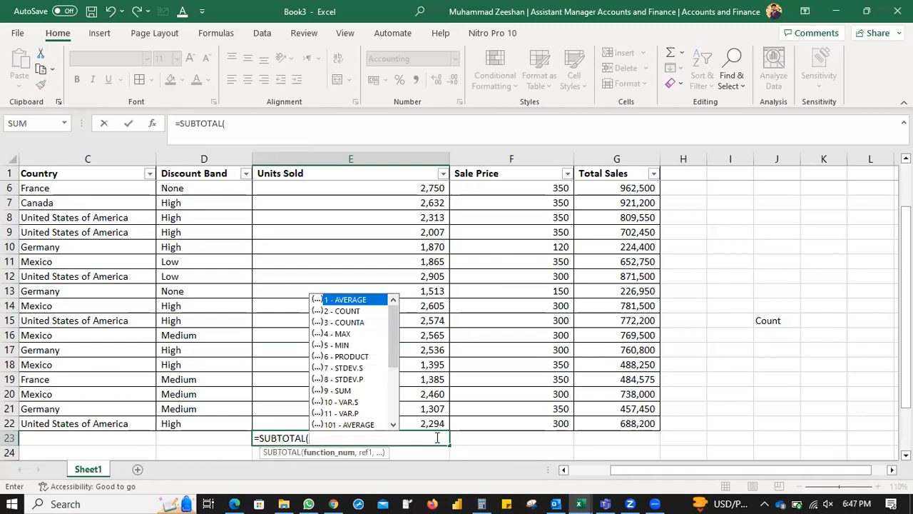
key("Down")
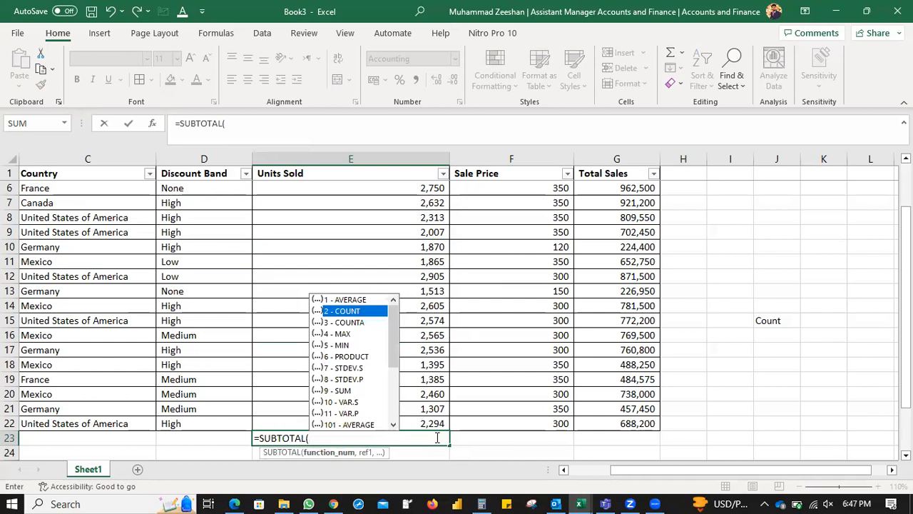
double_click(357, 312)
type(",")
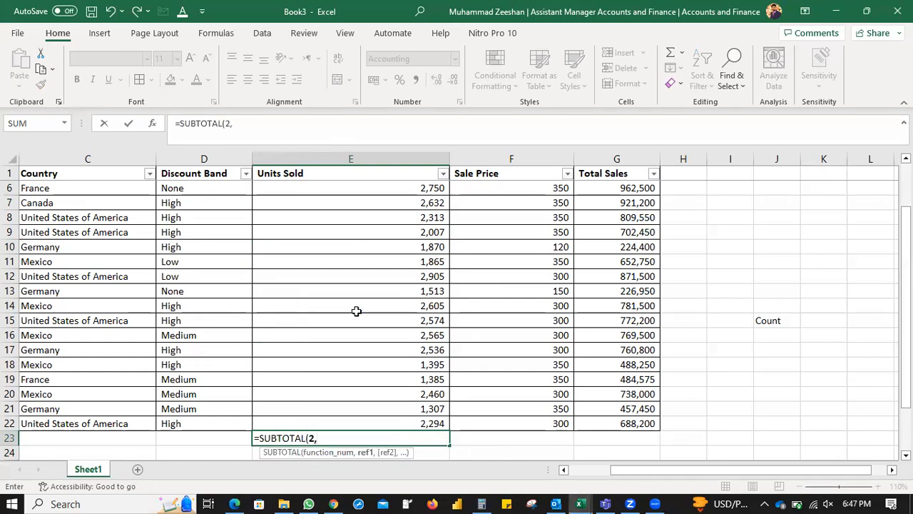
scroll(400, 258, "up", 2)
left_click_drag(408, 188, 412, 439)
type(")")
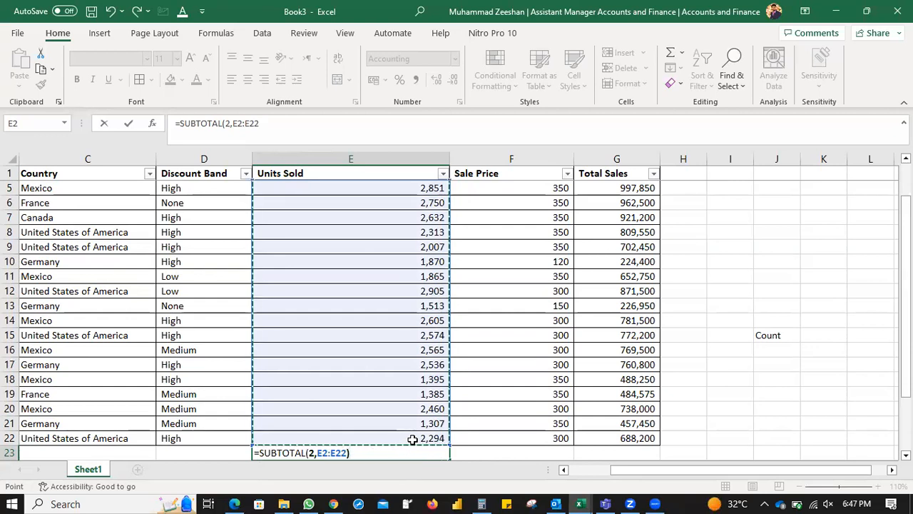
key("Return")
left_click(412, 439)
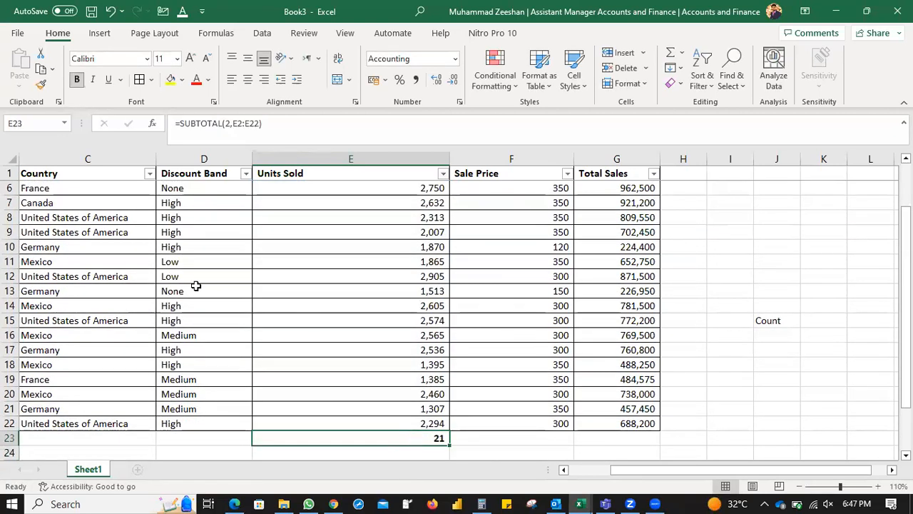
Filter the Country column to Germany only and select the visible Units Sold values to compare with the subtotal.
left_click(149, 173)
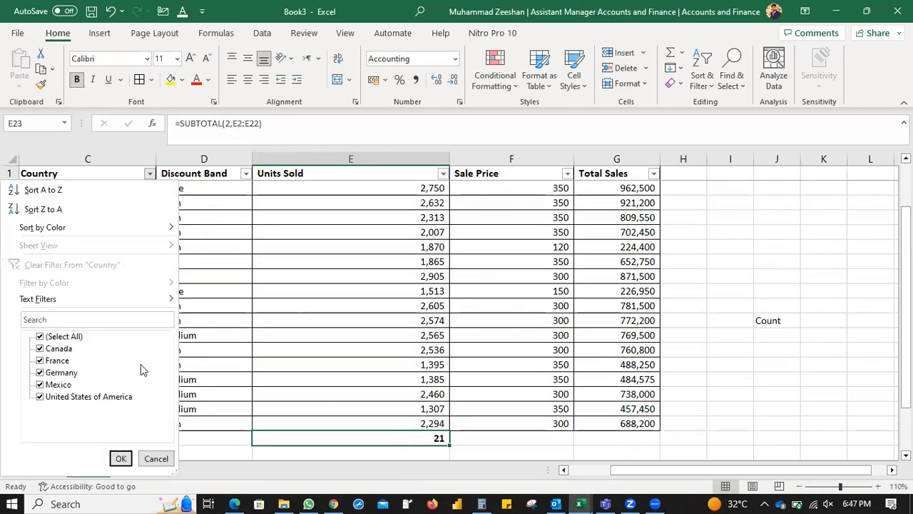
left_click(67, 337)
left_click(60, 372)
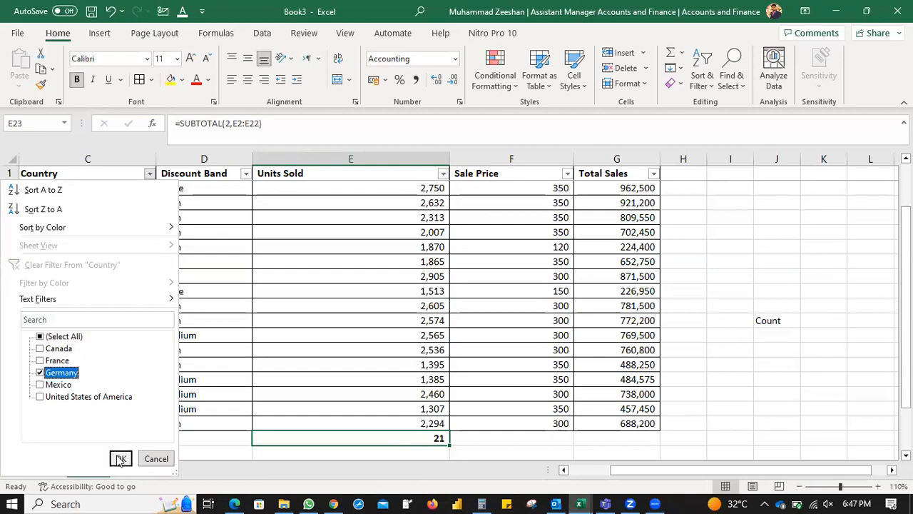
left_click(121, 458)
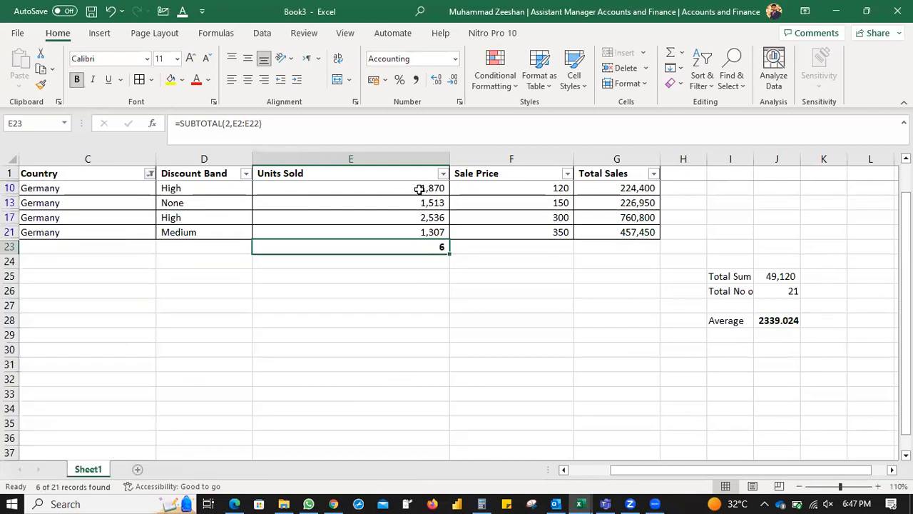
scroll(421, 197, "up", 1)
left_click_drag(420, 189, 414, 261)
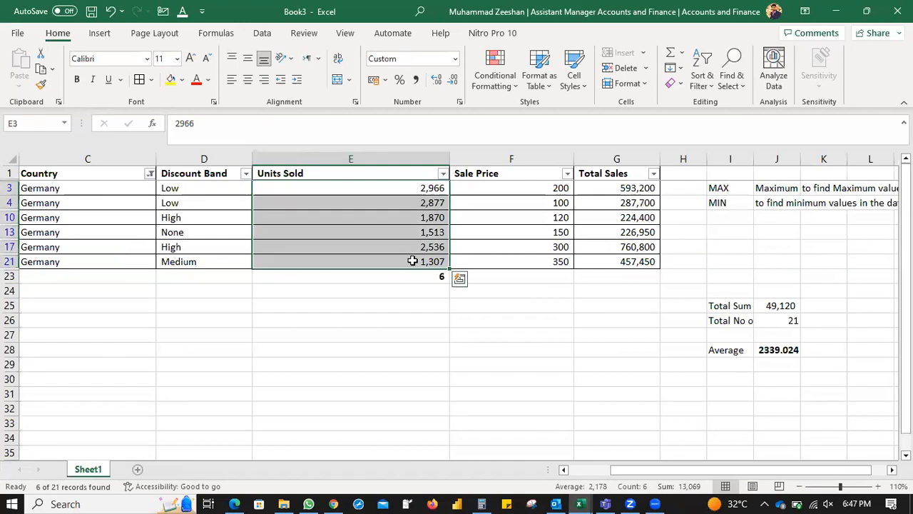
left_click(361, 318)
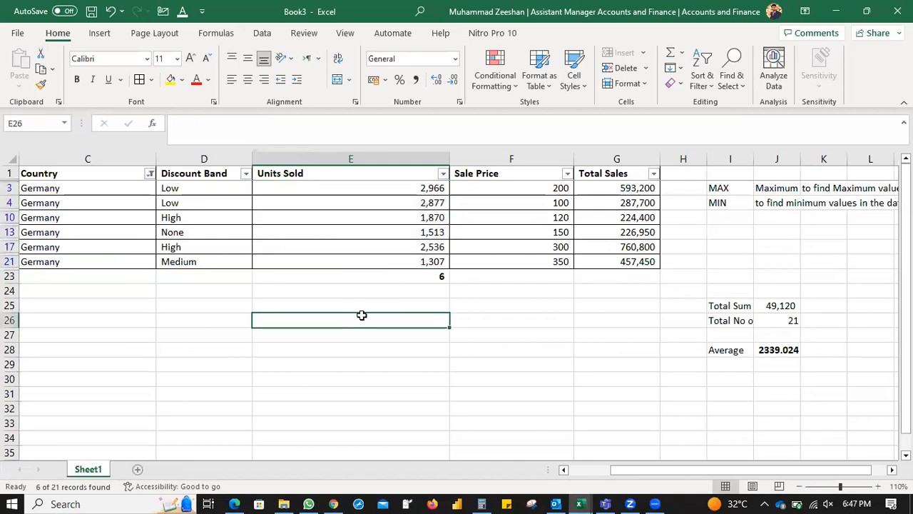
Switch the Country filter from Germany to Canada only.
left_click(150, 174)
left_click(42, 372)
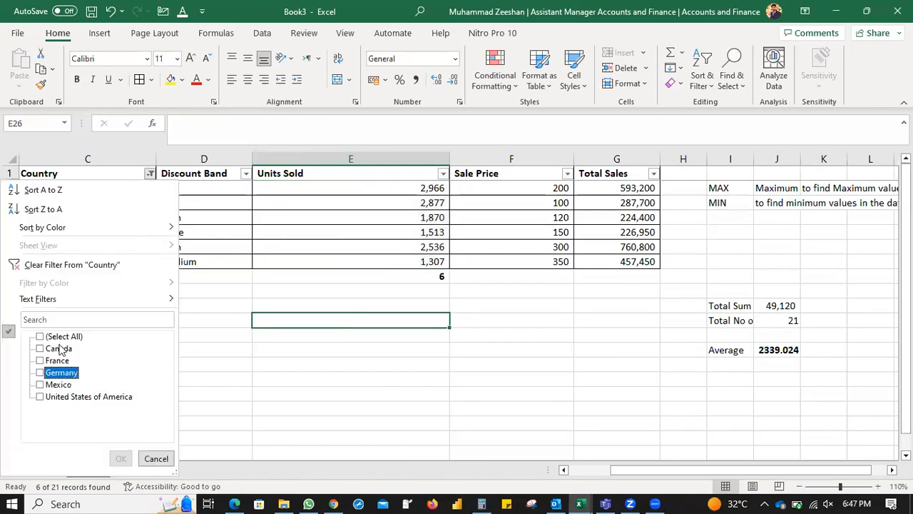
left_click(57, 348)
left_click(121, 458)
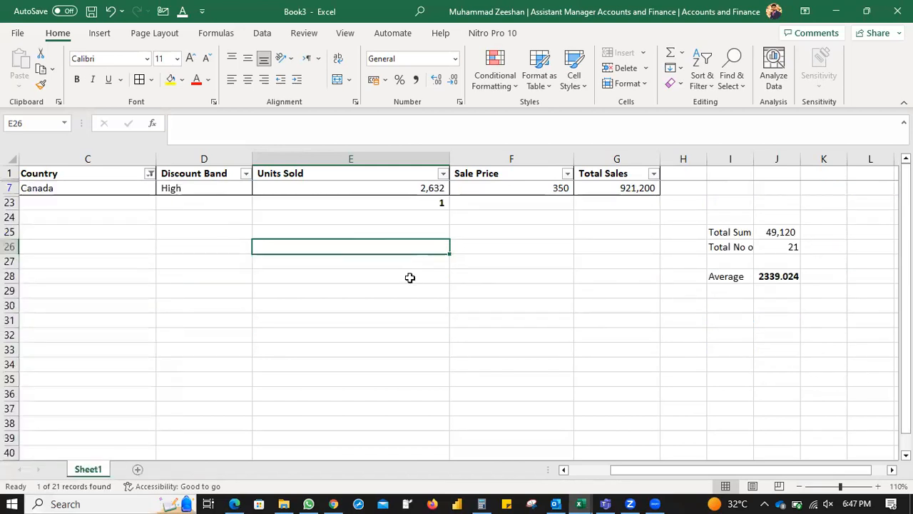
Switch the Country filter to Mexico only, and clear the filter from the Country column.
left_click(149, 174)
left_click(59, 348)
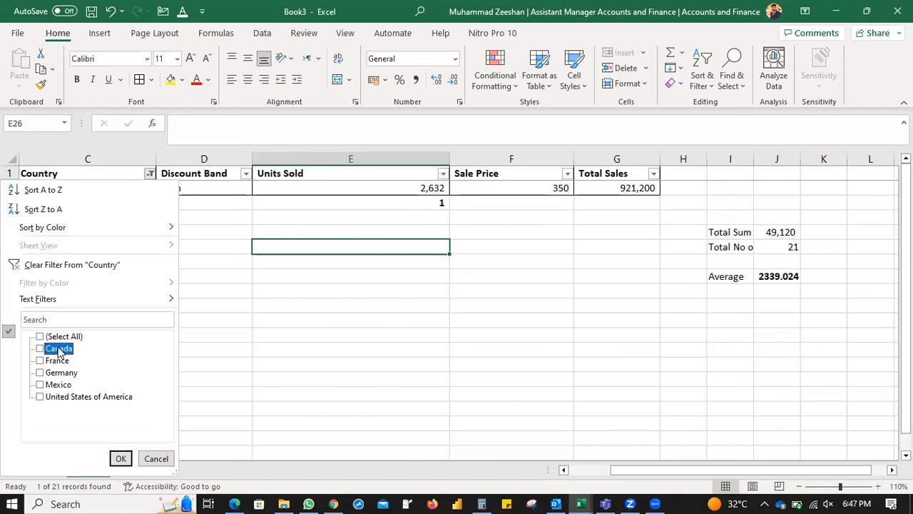
left_click(55, 385)
left_click(120, 458)
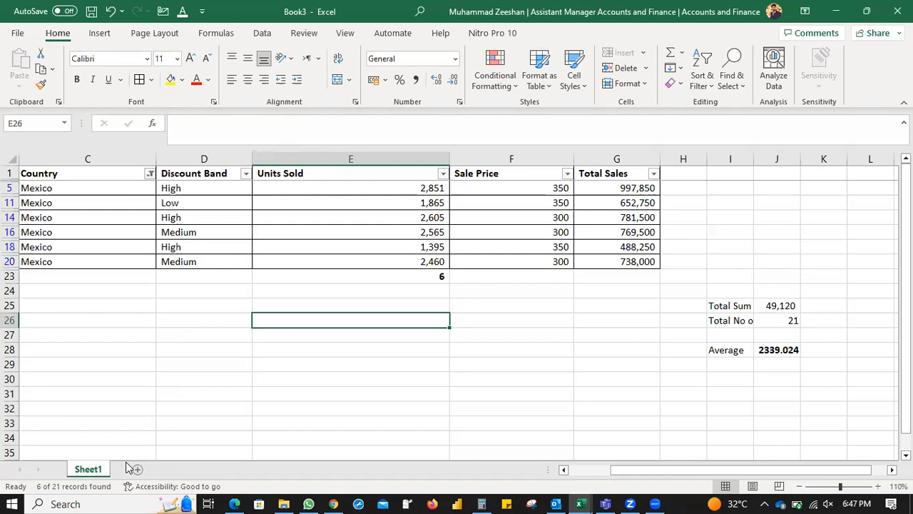
left_click(150, 174)
left_click(73, 269)
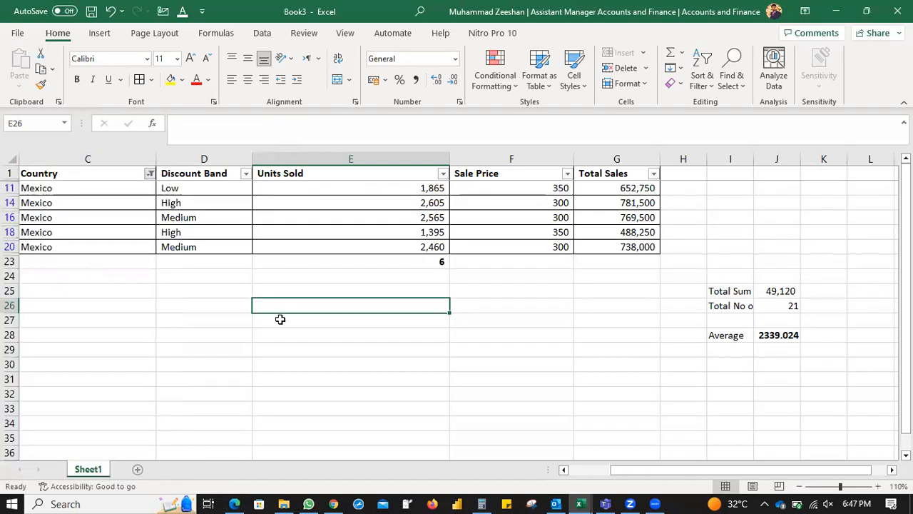
Enter =COUNT(E2:E22) in cell F25 to count the Units Sold values with the plain COUNT function.
scroll(409, 239, "down", 3)
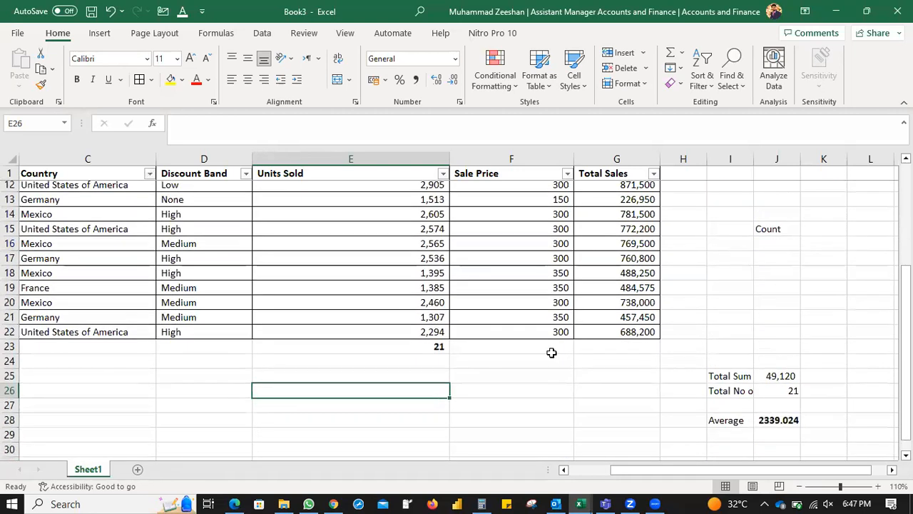
left_click(527, 373)
type("=count")
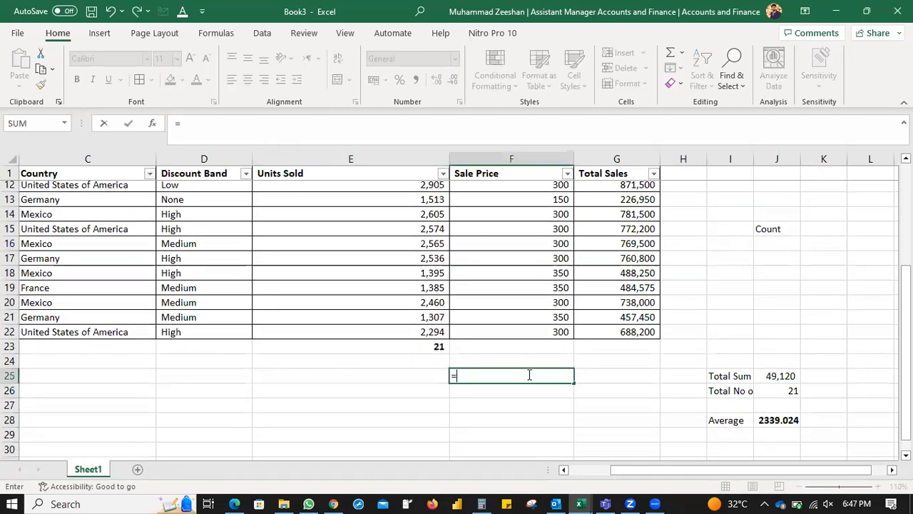
key("Tab")
key("Left")
key("Left")
key("Up")
key("Up")
key("Up")
key("Right")
key("shift+Up")
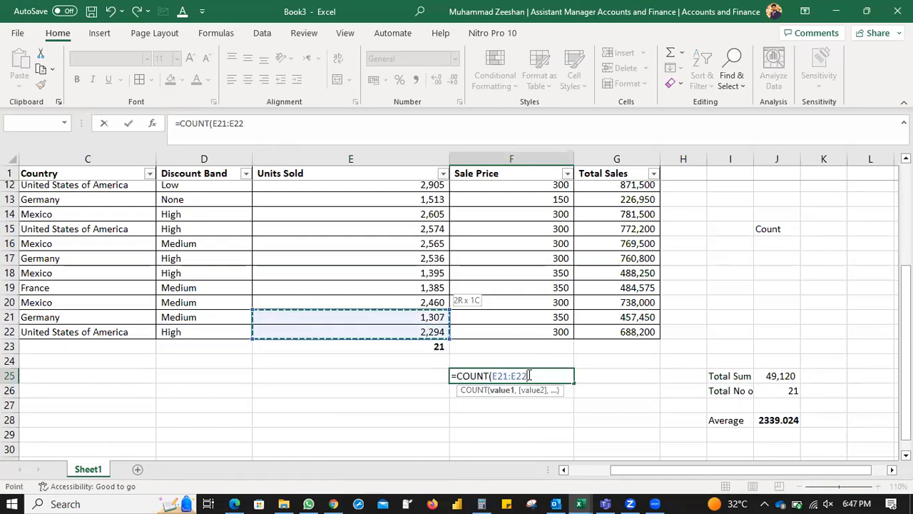
key("shift+Up")
key("shift+Up")
key("shift+Up")
key("shift+Up")
key("shift+Up")
key("shift+Up")
key("shift+Up")
key("shift+Up")
key("shift+Up")
key("shift+Up")
key("shift+Up")
key("shift+Up")
key("shift+Up")
key("shift+Up")
key("shift+Up")
key("shift+Up")
key("shift+Up")
key("shift+Up")
key("shift+Up")
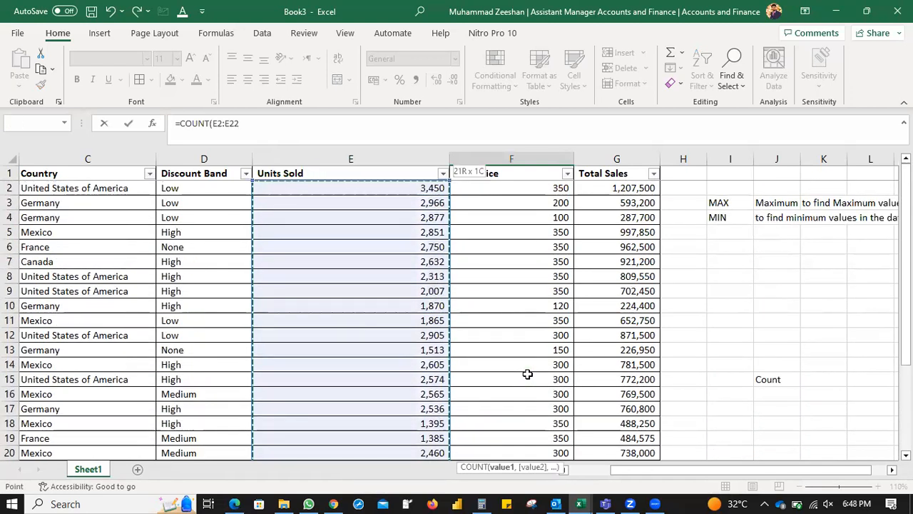
key("Return")
key("Up")
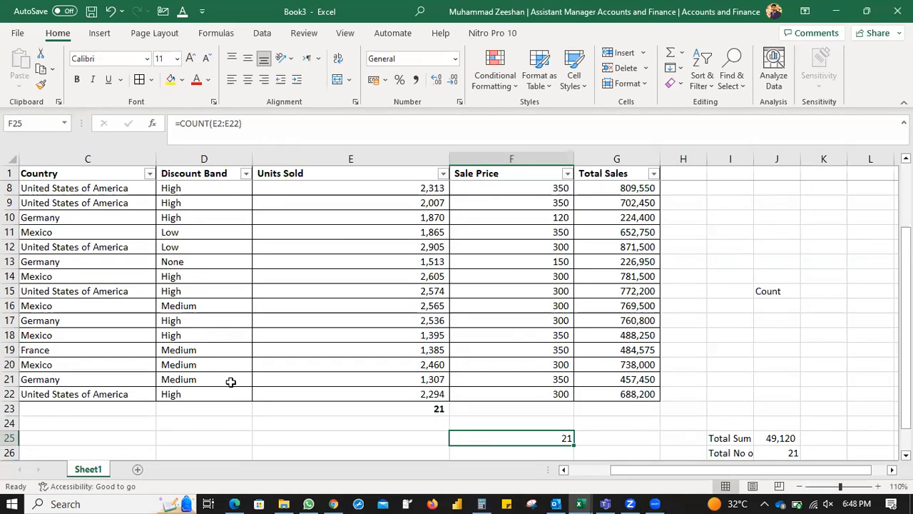
Clear the Total Sum, total number and Average entries in the block I23:K30.
left_click(713, 412)
left_click_drag(721, 424, 806, 473)
key("Delete")
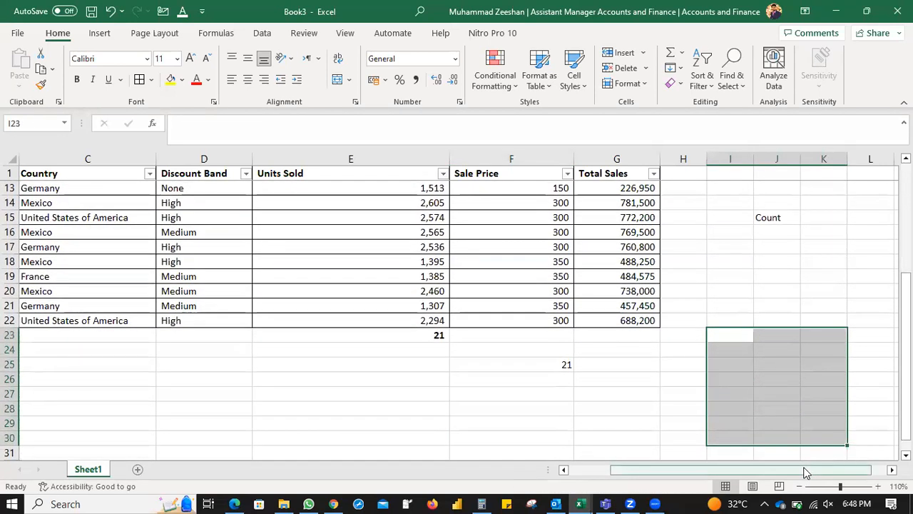
Clear the Count label from cell J15.
key("Up")
key("Up")
key("Up")
key("Up")
key("Up")
key("Up")
key("Up")
key("Up")
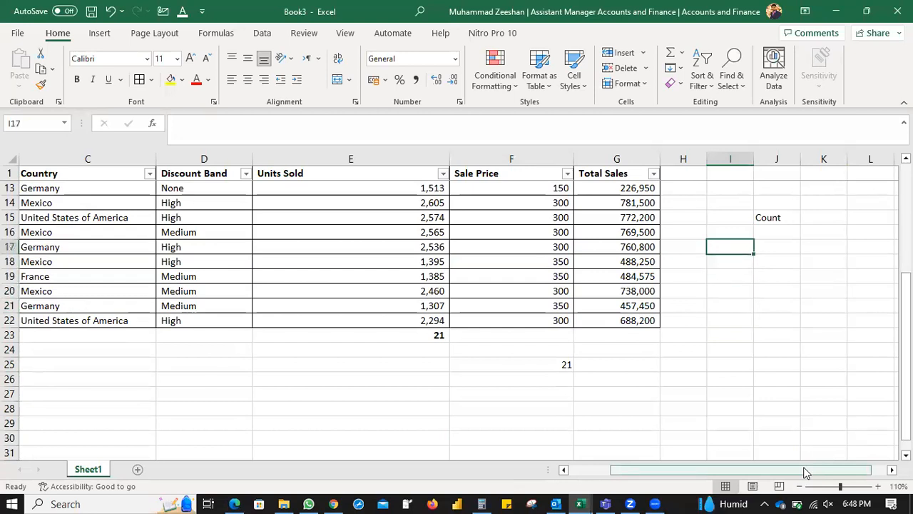
key("Right")
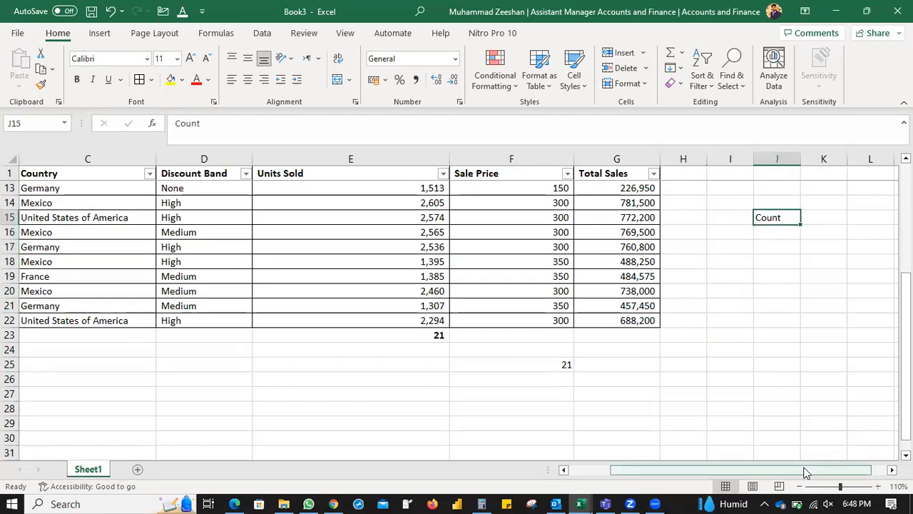
key("Delete")
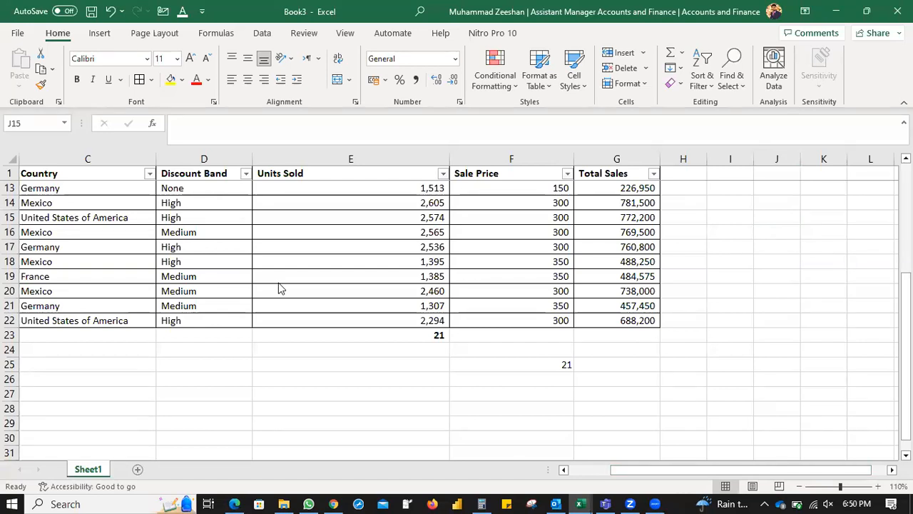
left_click(633, 358)
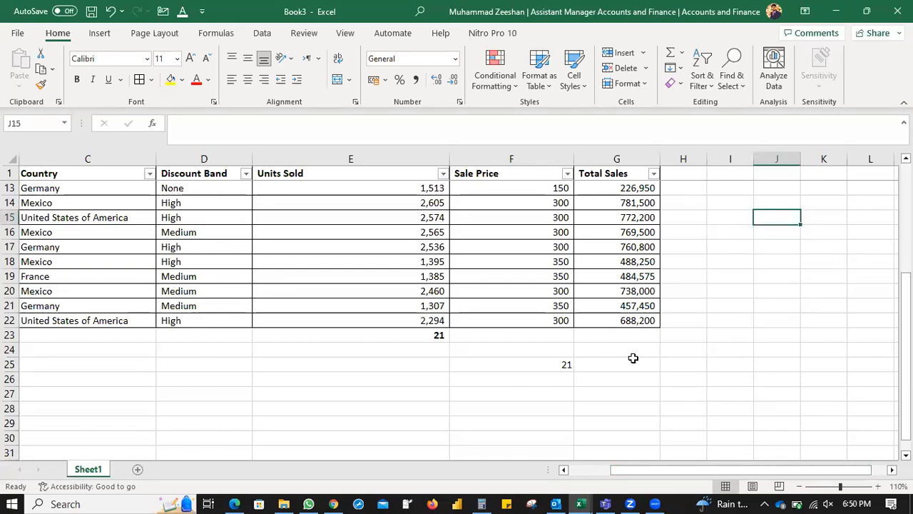
key("XF86AudioMute")
key("XF86AudioLowerVolume")
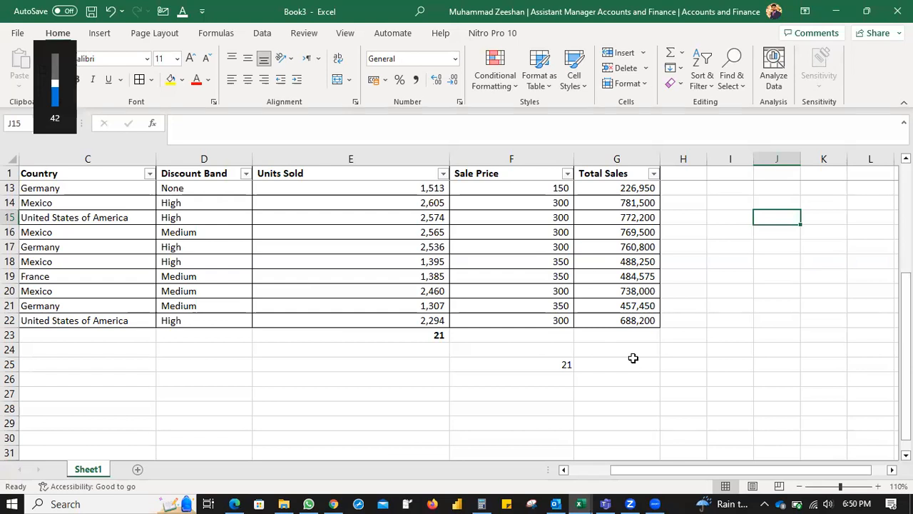
key("XF86AudioLowerVolume")
key("XF86AudioLowerVolume")
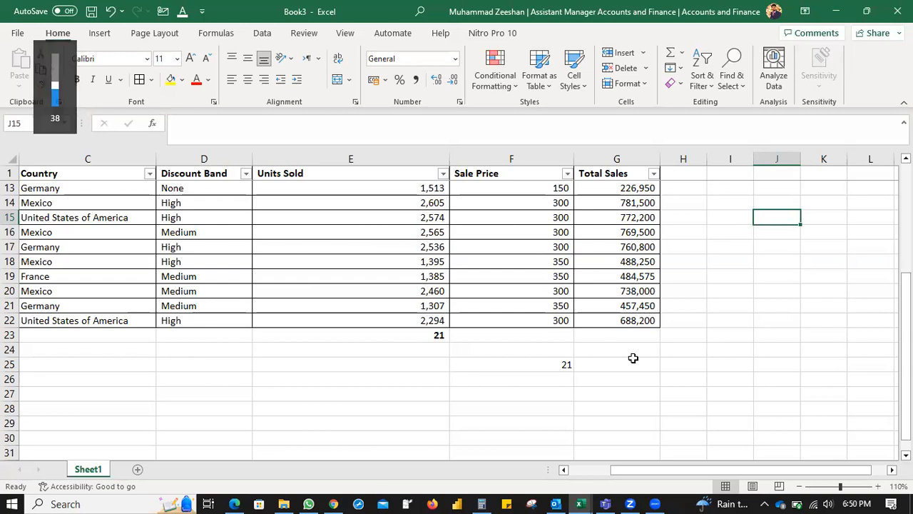
left_click(246, 339)
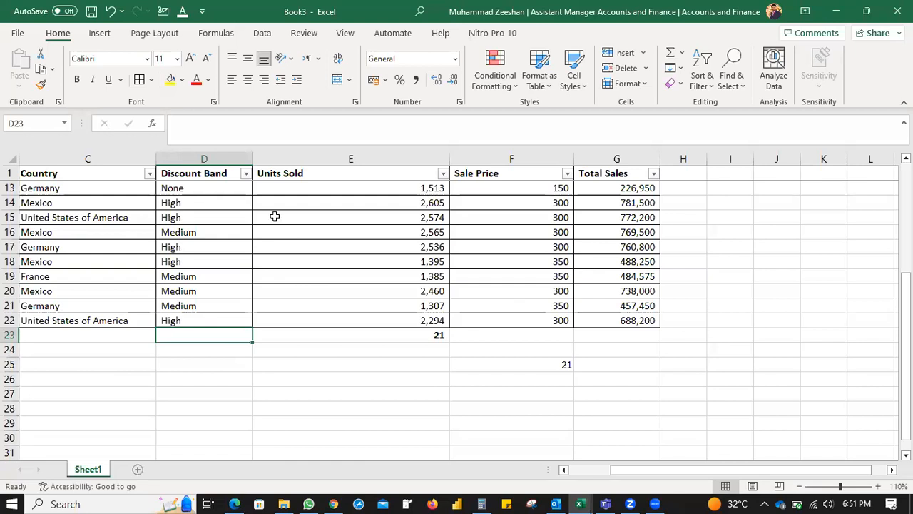
left_click(506, 139)
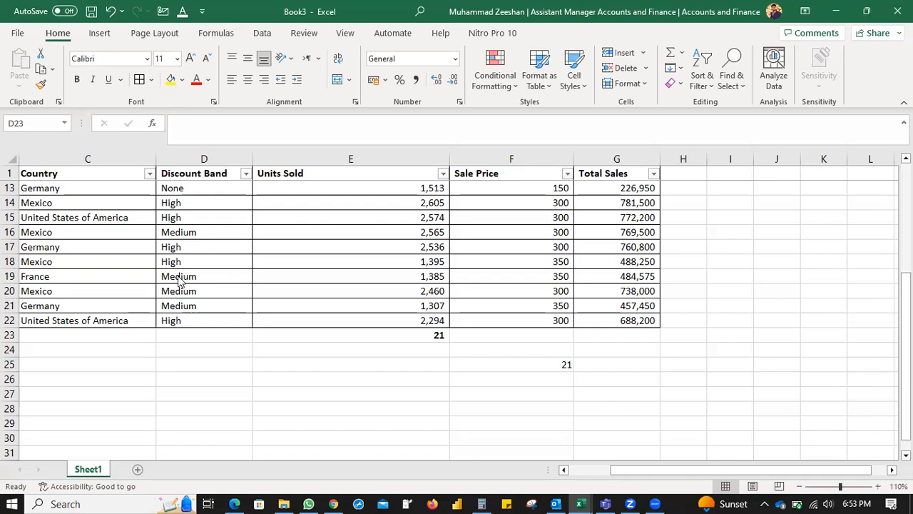
left_click(610, 472)
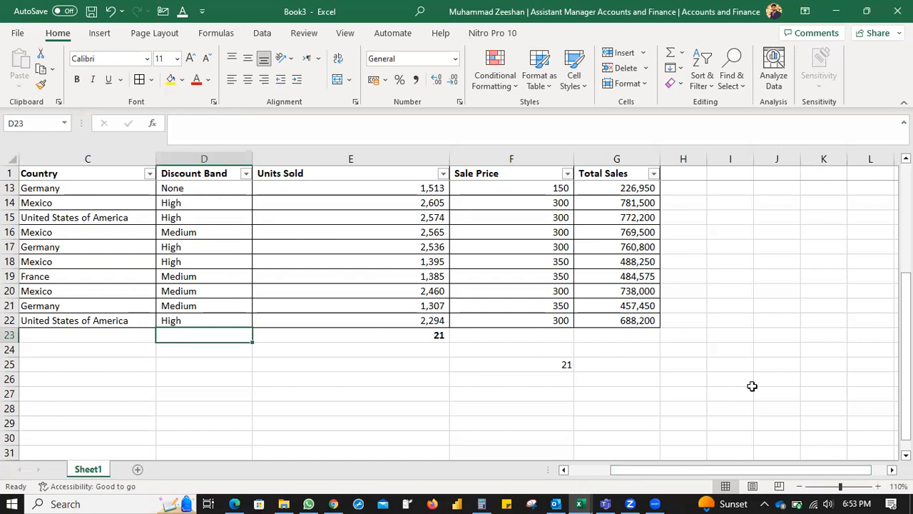
left_click(683, 364)
left_click_drag(712, 468, 646, 470)
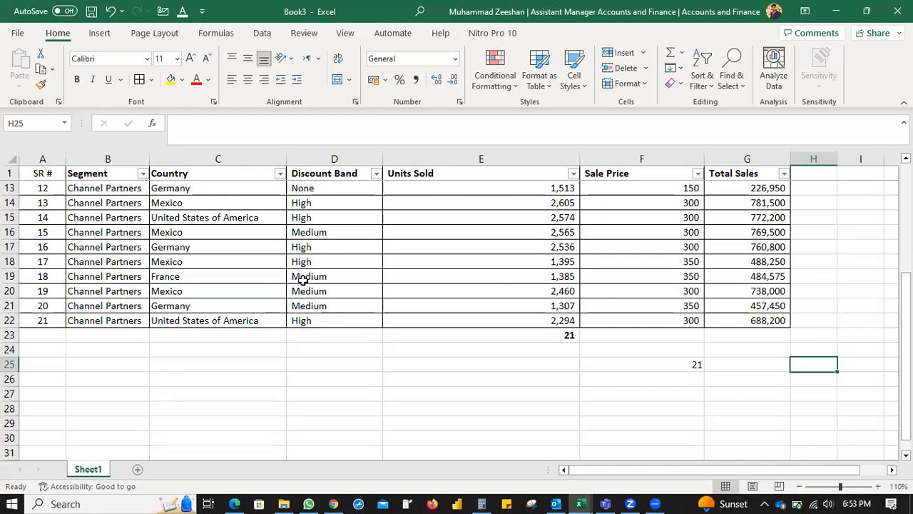
scroll(302, 280, "up", 4)
scroll(302, 280, "down", 7)
scroll(303, 279, "up", 7)
scroll(303, 280, "down", 2)
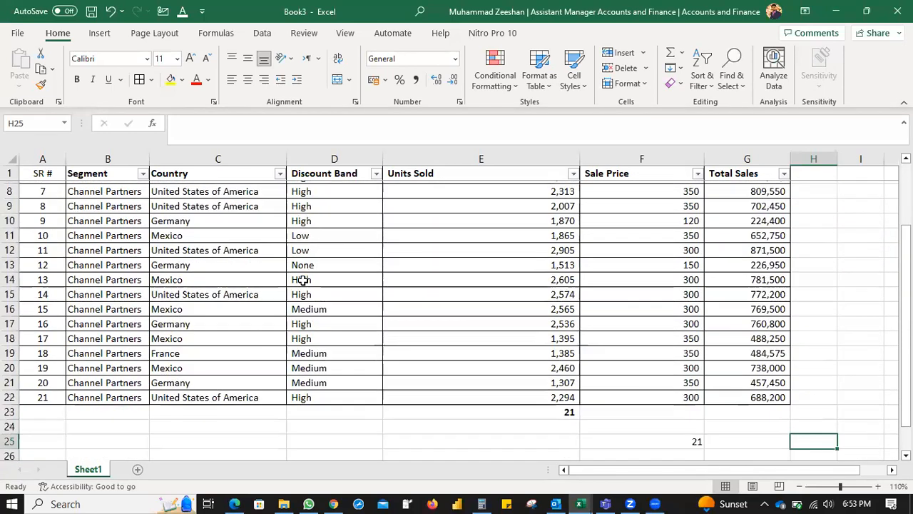
scroll(303, 280, "down", 8)
scroll(303, 280, "up", 10)
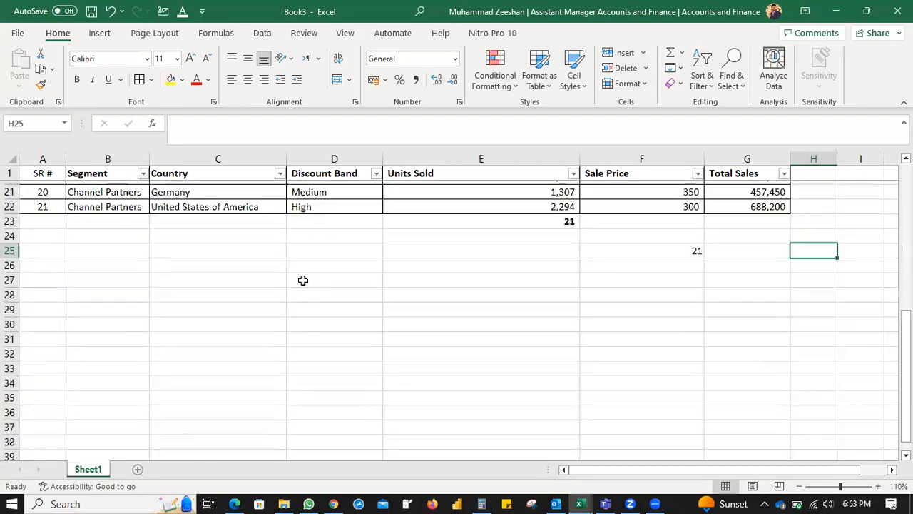
scroll(303, 279, "down", 8)
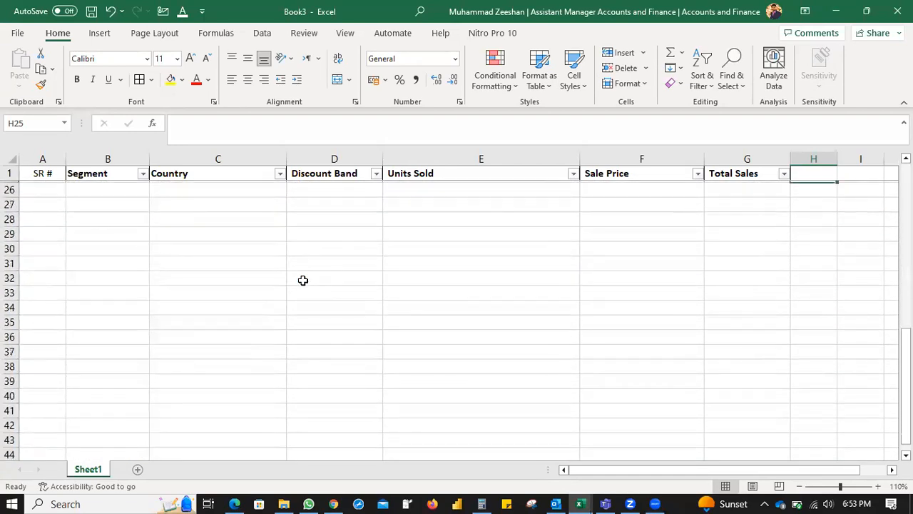
scroll(303, 280, "up", 8)
scroll(302, 279, "down", 10)
scroll(302, 279, "up", 10)
scroll(302, 279, "down", 11)
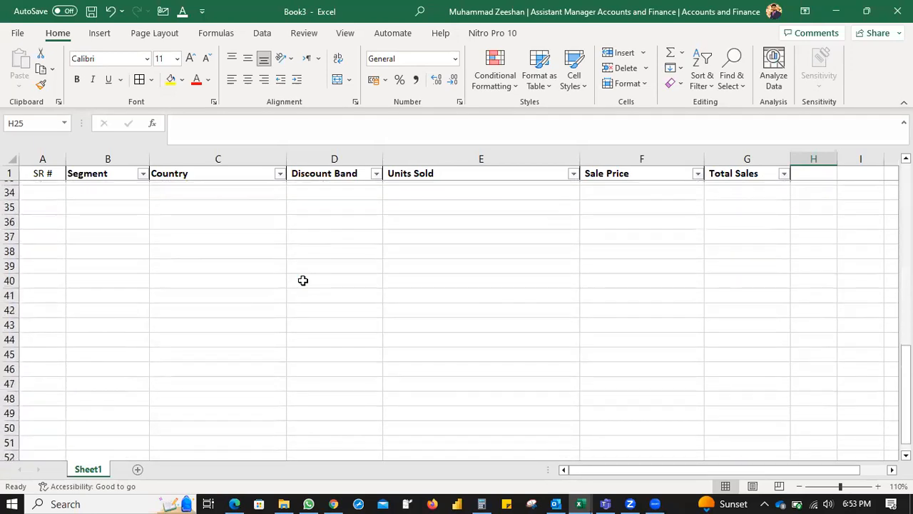
scroll(302, 280, "up", 11)
scroll(302, 280, "down", 6)
scroll(302, 280, "up", 6)
scroll(303, 280, "down", 8)
scroll(303, 282, "up", 8)
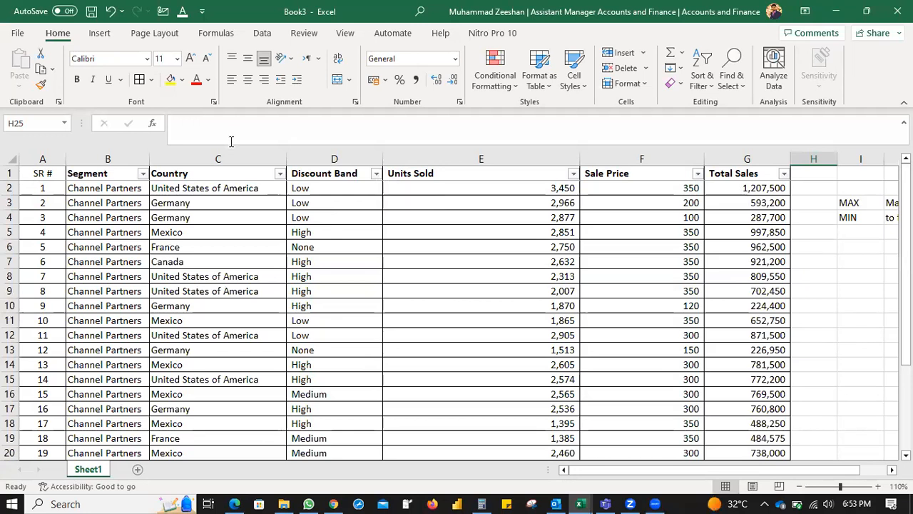
Examine the Discount Band column's entries and the choices its filter offers, closing the filter without changes.
left_click(333, 159)
left_click(330, 202)
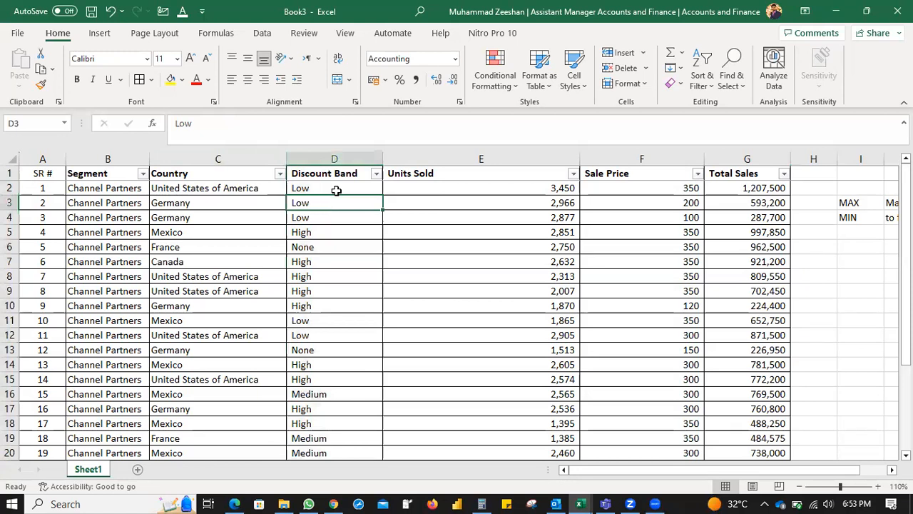
left_click(423, 173)
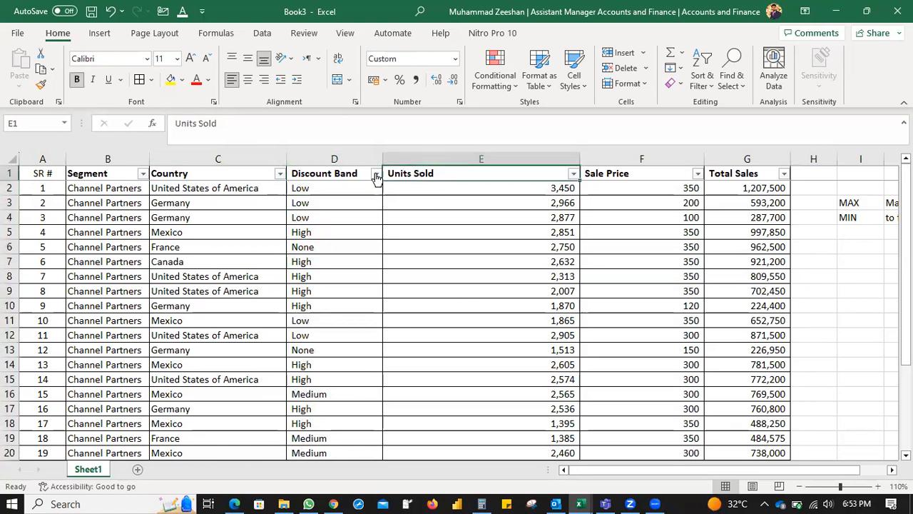
left_click(375, 174)
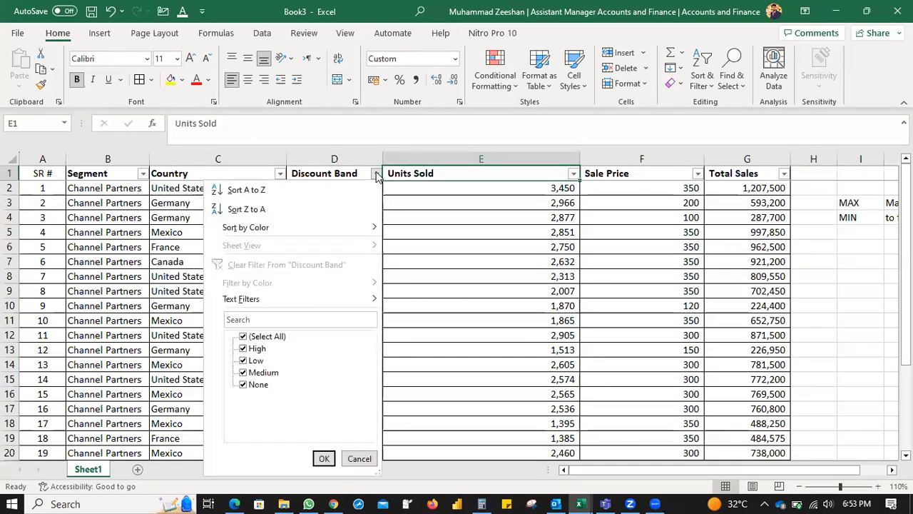
left_click(376, 174)
left_click(453, 203)
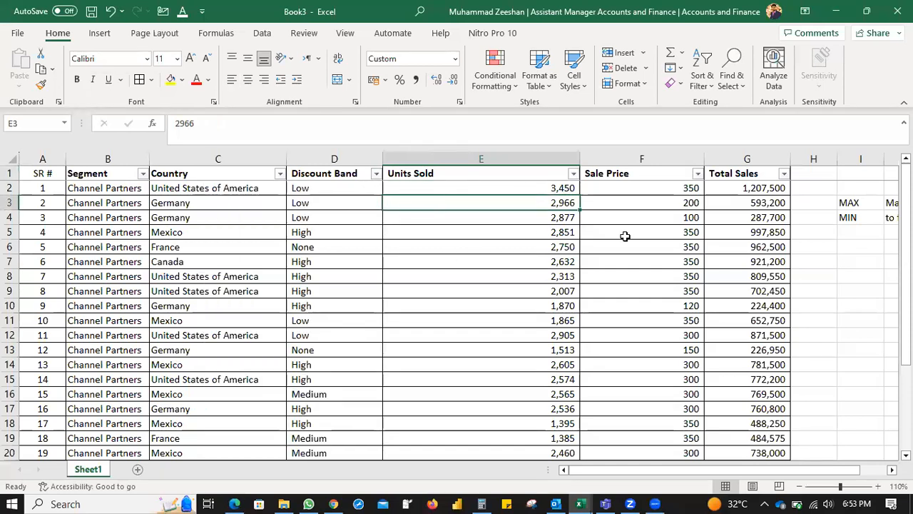
left_click(313, 173)
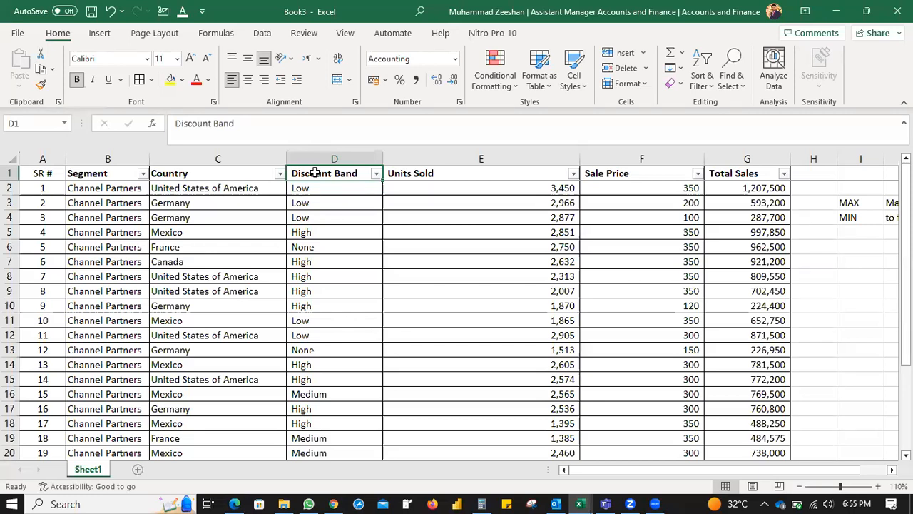
left_click(293, 201)
left_click(351, 274)
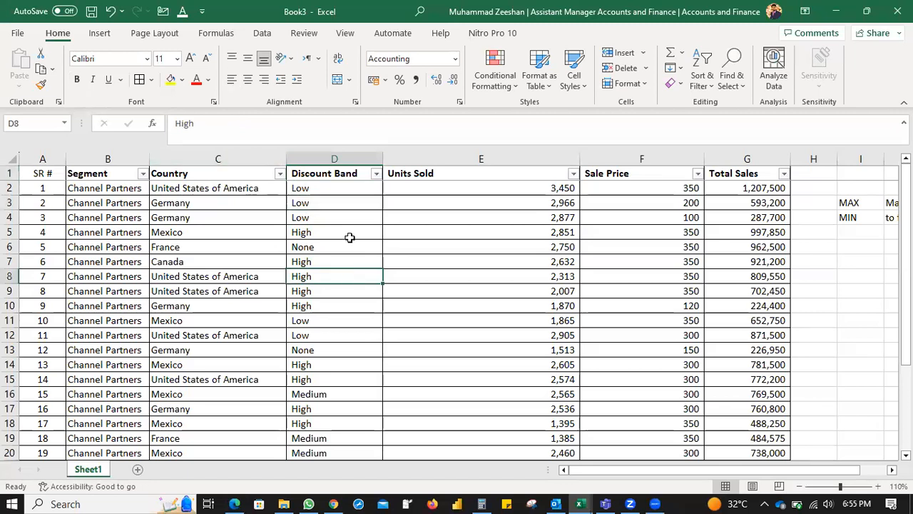
Examine how the Total Sales values in the upper rows are calculated from Units Sold and Sale Price.
left_click(662, 271)
left_click(753, 203)
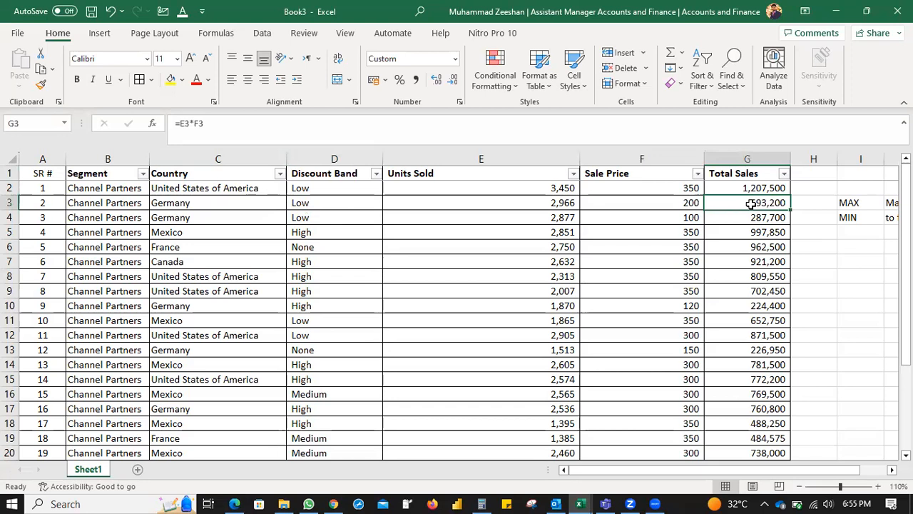
left_click(678, 214)
left_click(662, 246)
left_click(760, 235)
left_click(676, 242)
left_click(710, 288)
left_click(775, 260)
left_click(752, 201)
left_click(664, 200)
left_click(677, 249)
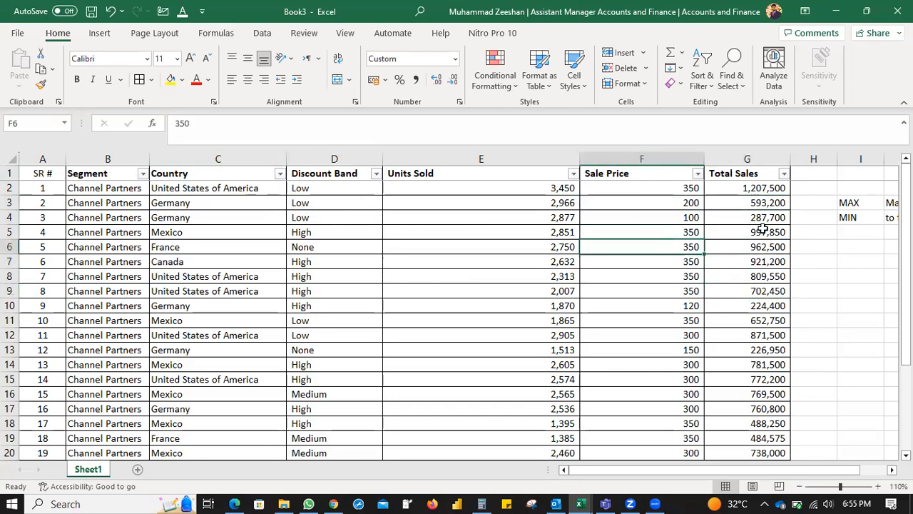
left_click(743, 249)
left_click(674, 262)
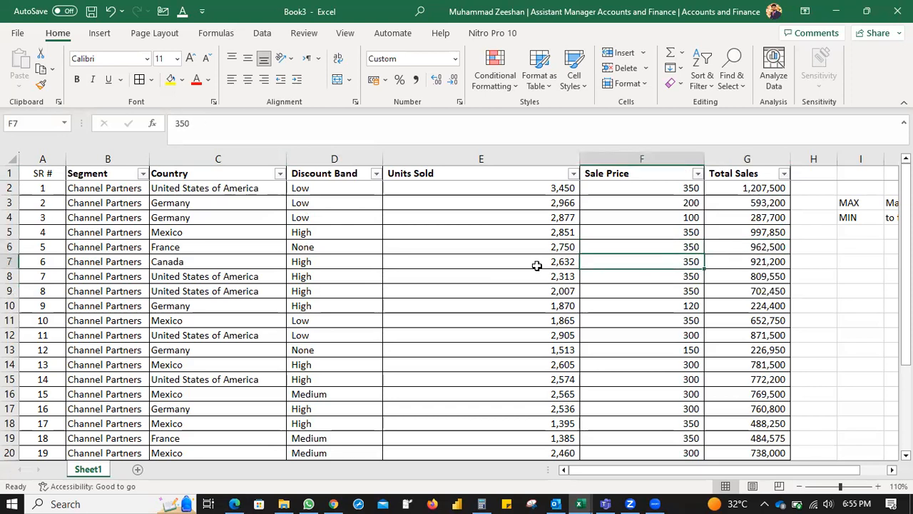
left_click(536, 267)
left_click(749, 258)
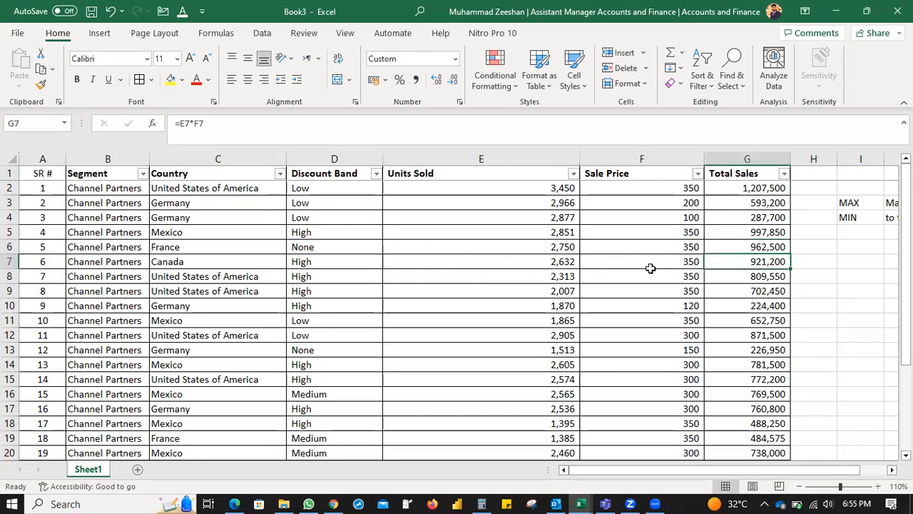
left_click(552, 258)
left_click(741, 260)
scroll(465, 290, "down", 5)
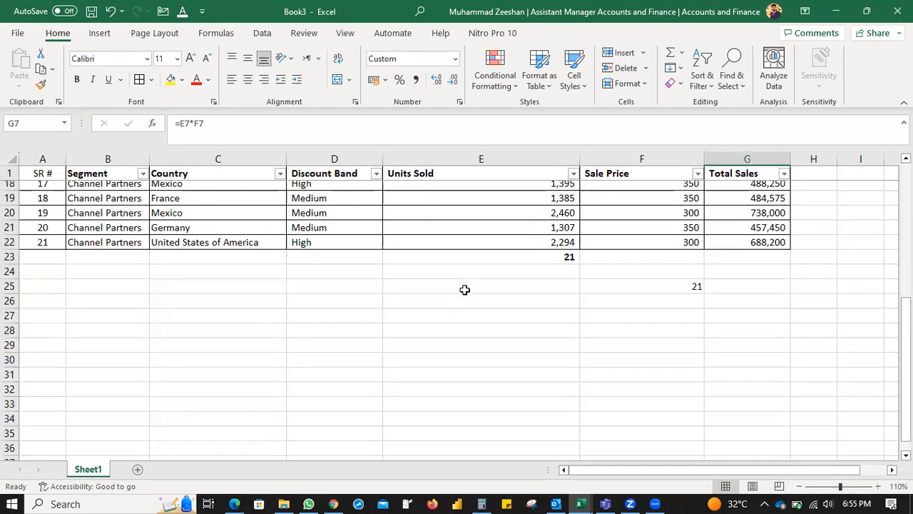
scroll(464, 290, "up", 5)
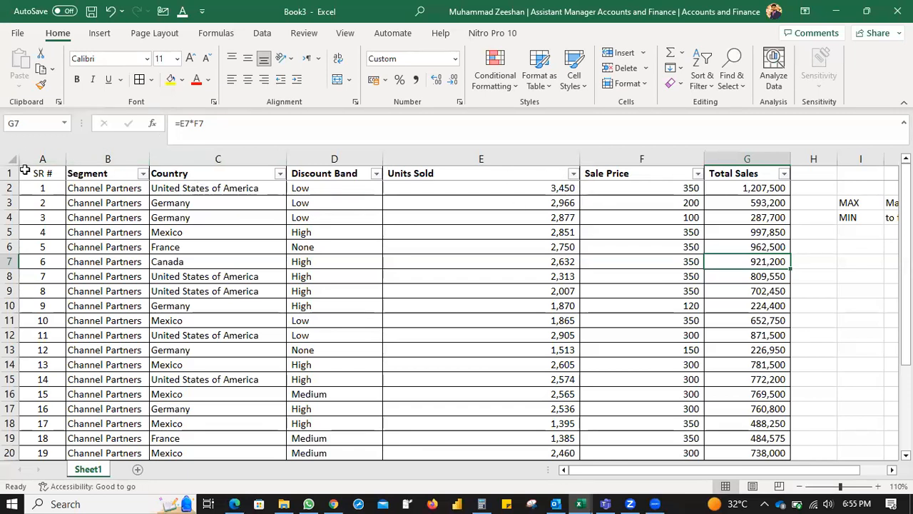
Turn off the filter on the sales table's header row.
left_click(60, 178)
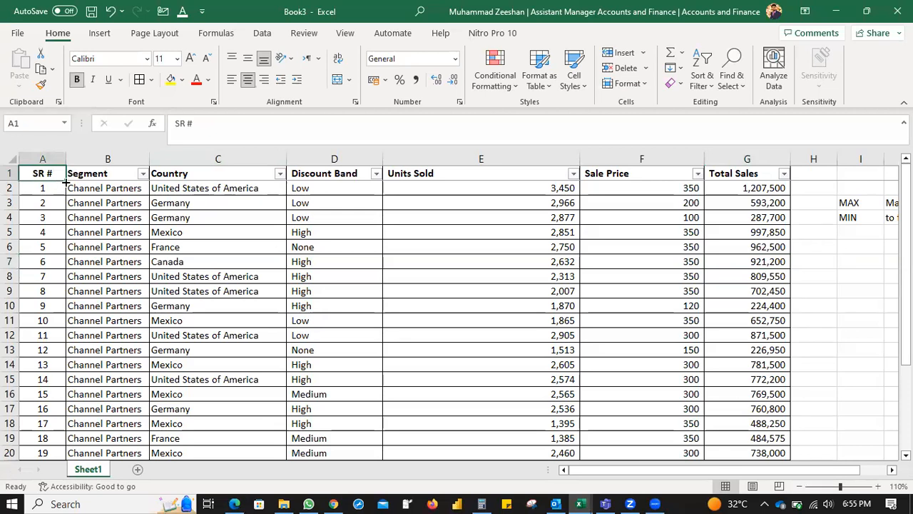
left_click(119, 218)
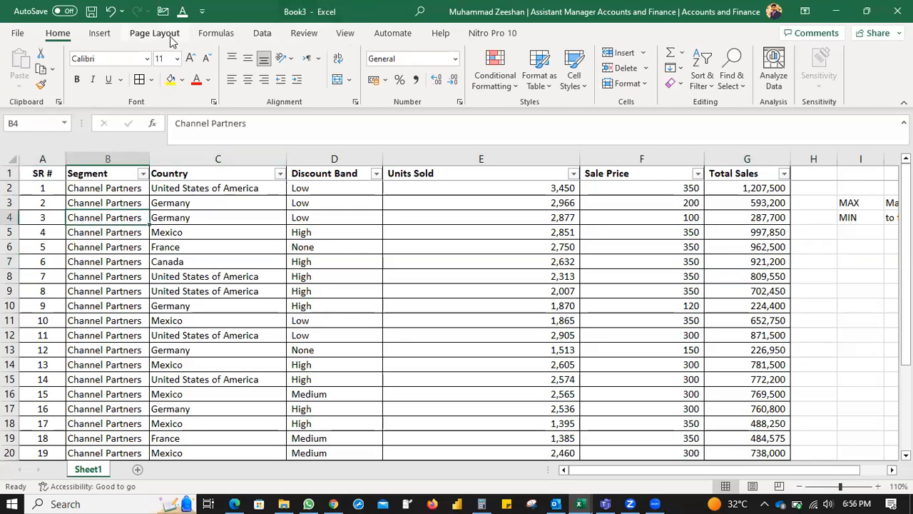
left_click(705, 92)
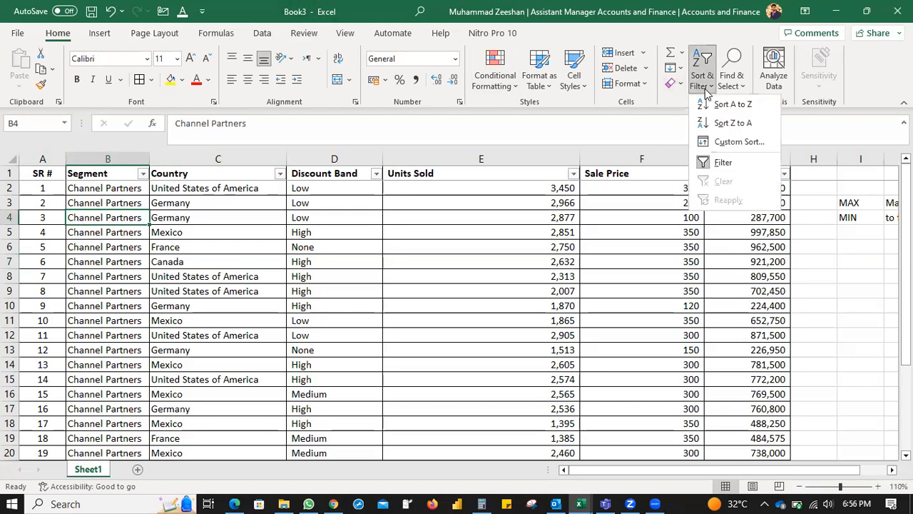
left_click(714, 159)
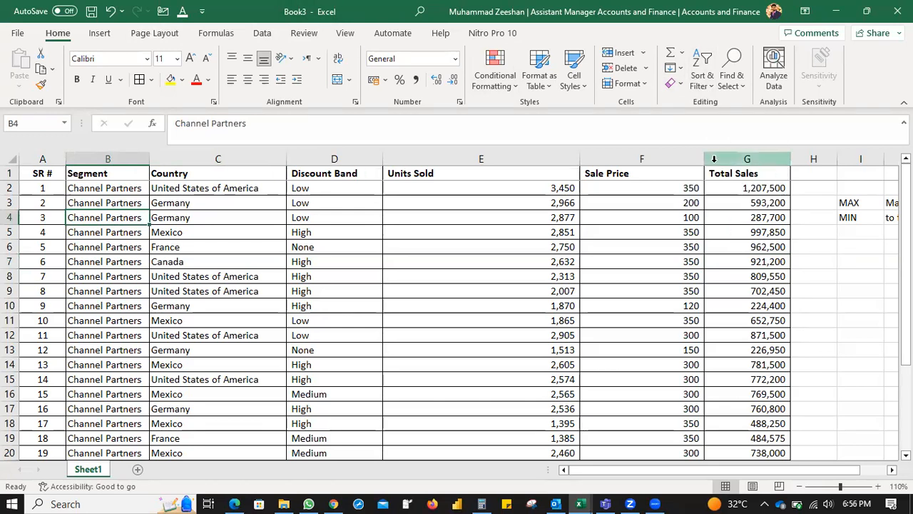
Try applying the filter to all table headers with only one cell selected, and undo it.
left_click(703, 77)
left_click(722, 164)
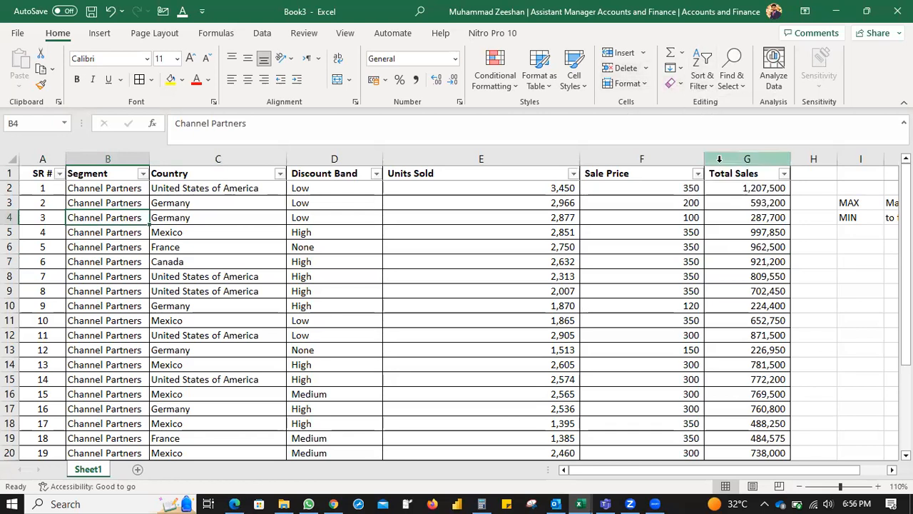
left_click(450, 301)
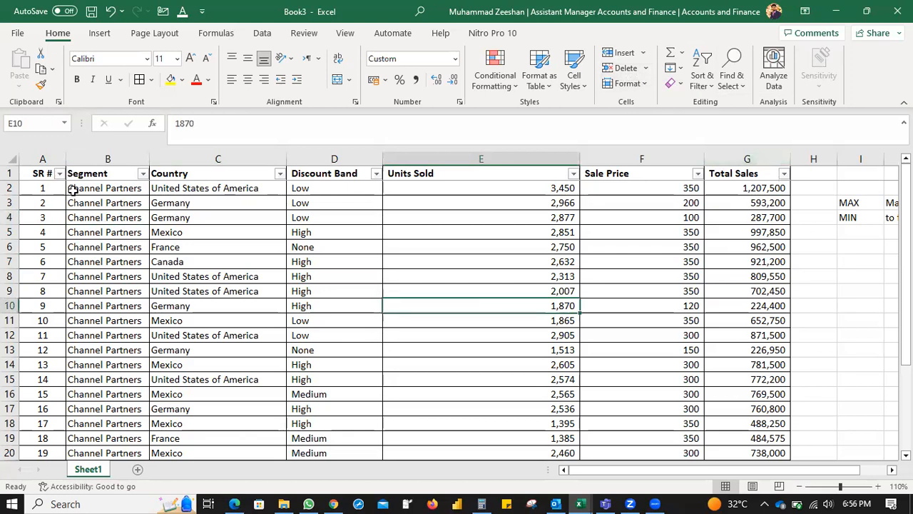
key("ctrl+z")
Select the whole sales table from the SR # header to the last Total Sales row and apply the filter.
left_click_drag(44, 175, 744, 423)
scroll(686, 313, "up", 2)
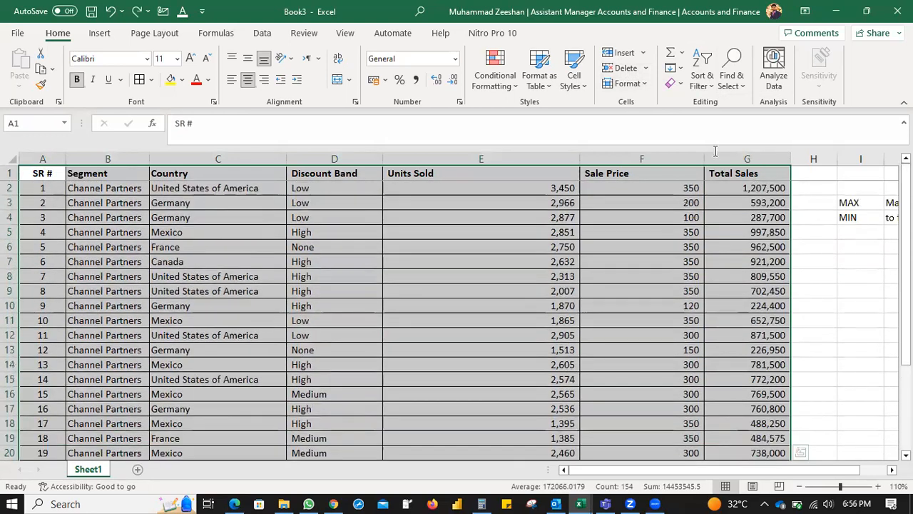
left_click(713, 89)
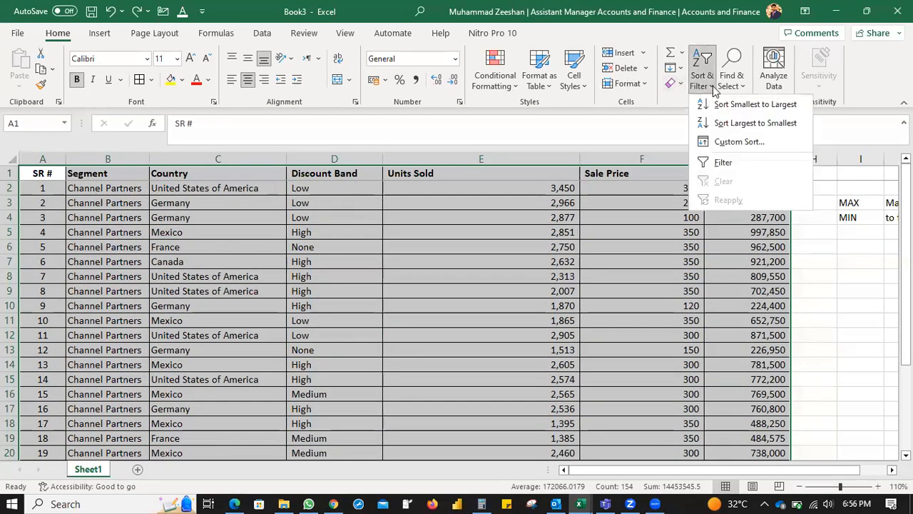
left_click(735, 166)
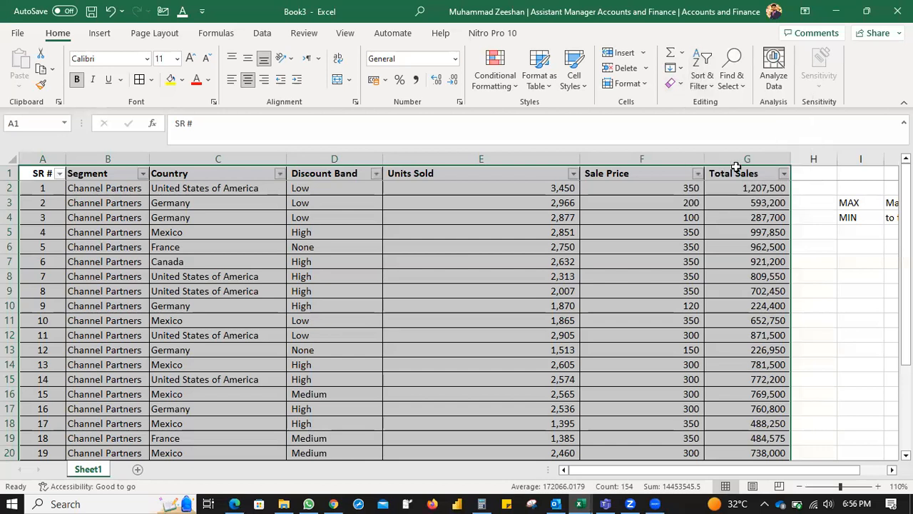
Turn off the filter on the whole table and deselect the range.
left_click(703, 80)
left_click(727, 157)
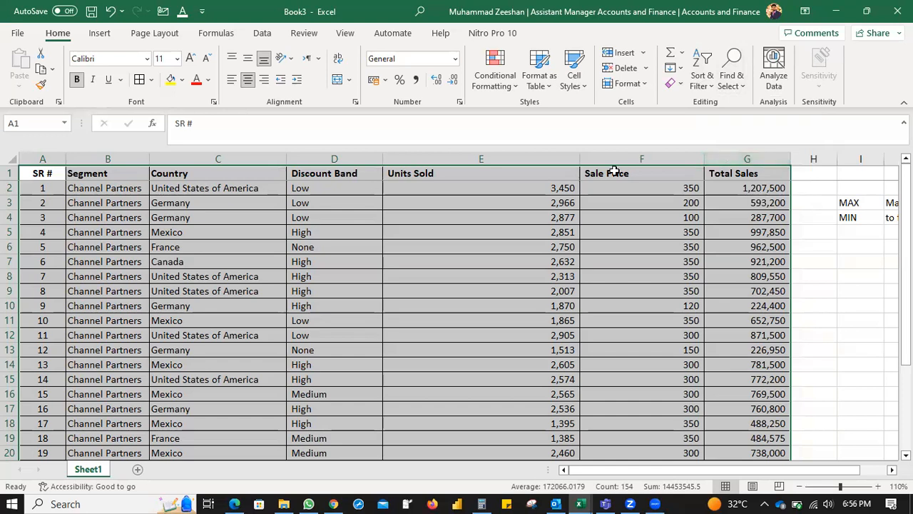
left_click(516, 203)
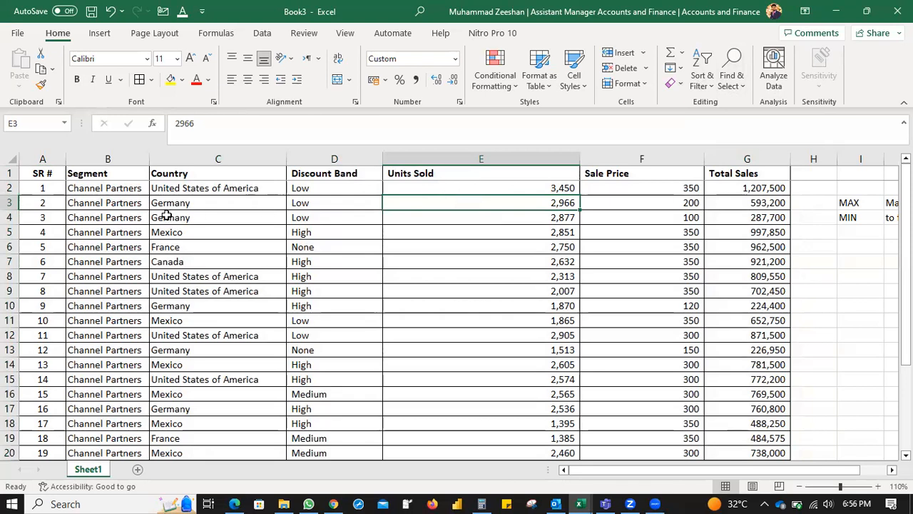
Select the full sales table range from the SR # header across to Total Sales and down to row 22.
left_click(42, 172)
left_click_drag(41, 172, 870, 172)
key("shift+Left")
key("shift+Left")
key("shift+Down")
key("shift+Down")
key("shift+Down")
key("shift+Down")
key("shift+Down")
key("shift+Down")
key("shift+Down")
key("shift+Down")
key("shift+Down")
key("shift+Down")
key("shift+Down")
key("shift+Down")
key("shift+Down")
key("shift+Down")
key("shift+Down")
key("shift+Down")
key("shift+Down")
key("shift+Down")
key("shift+Down")
key("shift+Down")
scroll(42, 172, "down", 4)
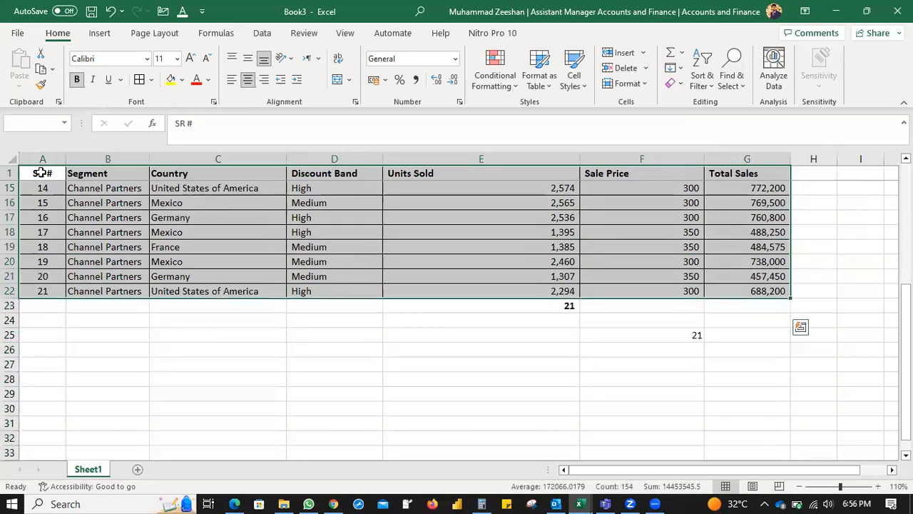
Examine the selected range from the header row to the end of the table to check its coverage.
scroll(41, 172, "up", 4)
scroll(42, 172, "down", 8)
scroll(41, 172, "up", 8)
scroll(42, 172, "down", 14)
scroll(42, 172, "up", 11)
scroll(42, 172, "down", 13)
scroll(41, 171, "up", 11)
scroll(42, 172, "down", 15)
scroll(41, 173, "up", 19)
scroll(39, 174, "down", 7)
scroll(40, 174, "up", 10)
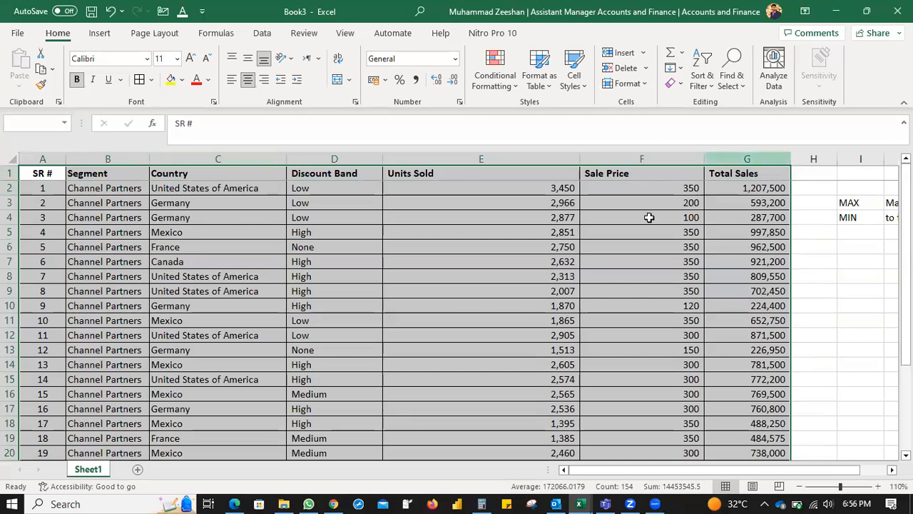
Try applying the filter with only the Country header cell selected, and turn it off again.
left_click(252, 233)
left_click(228, 174)
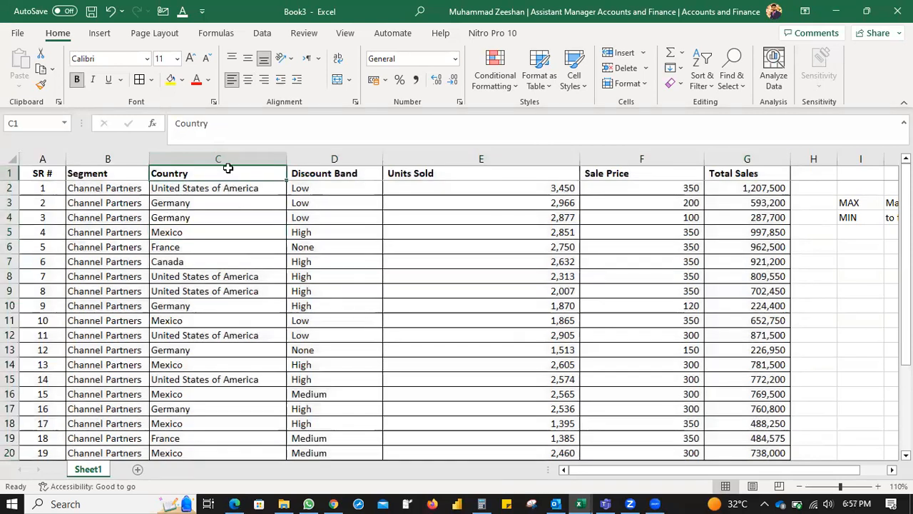
left_click(701, 75)
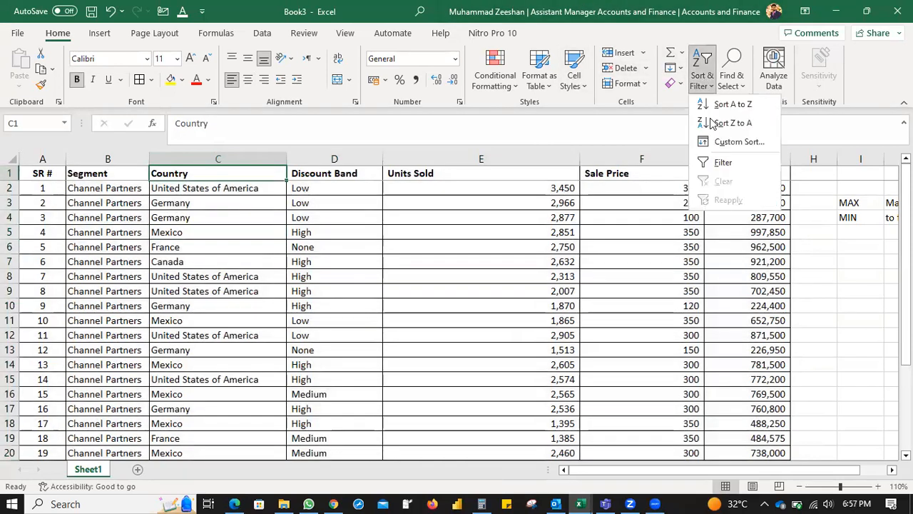
left_click(724, 163)
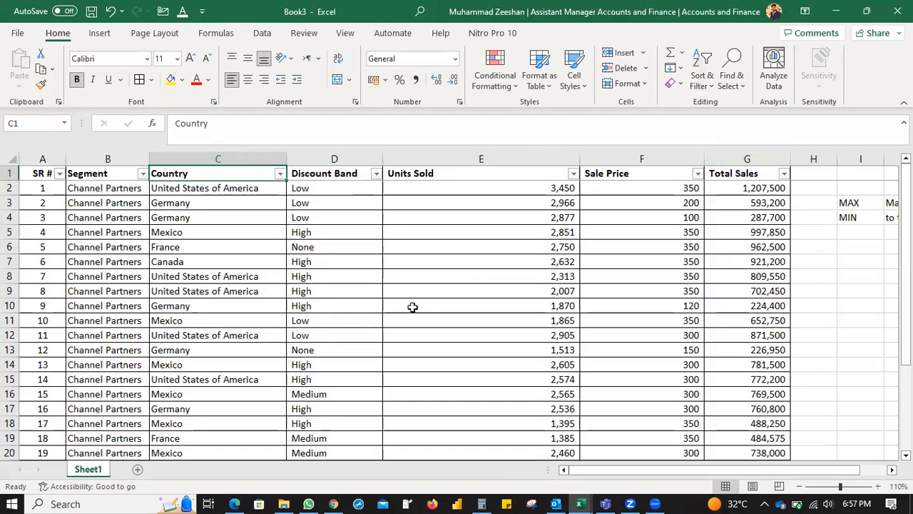
key("ctrl+shift+l")
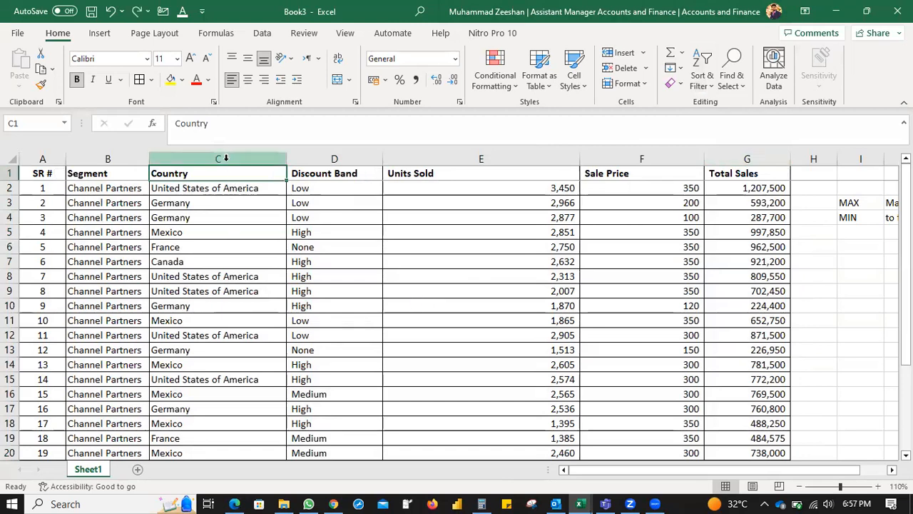
Apply the filter to the Country column alone by selecting the entire column C.
left_click(224, 158)
left_click(701, 77)
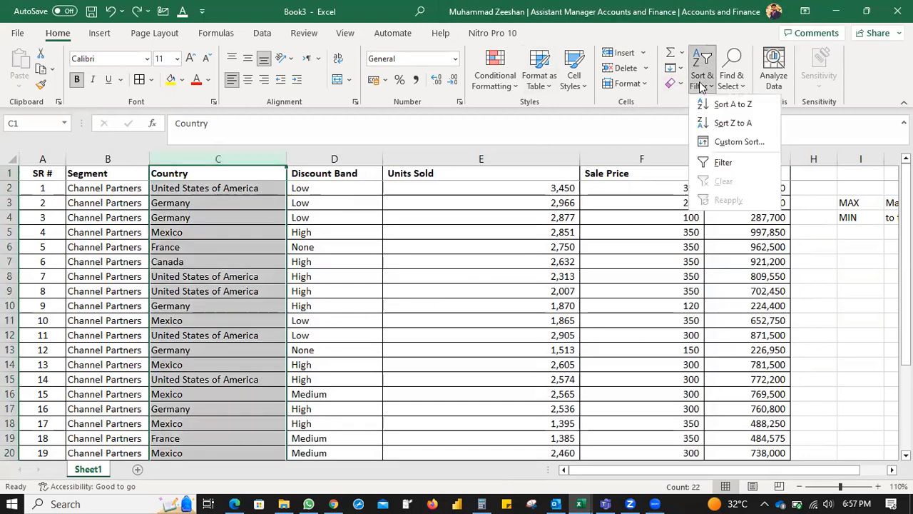
left_click(723, 165)
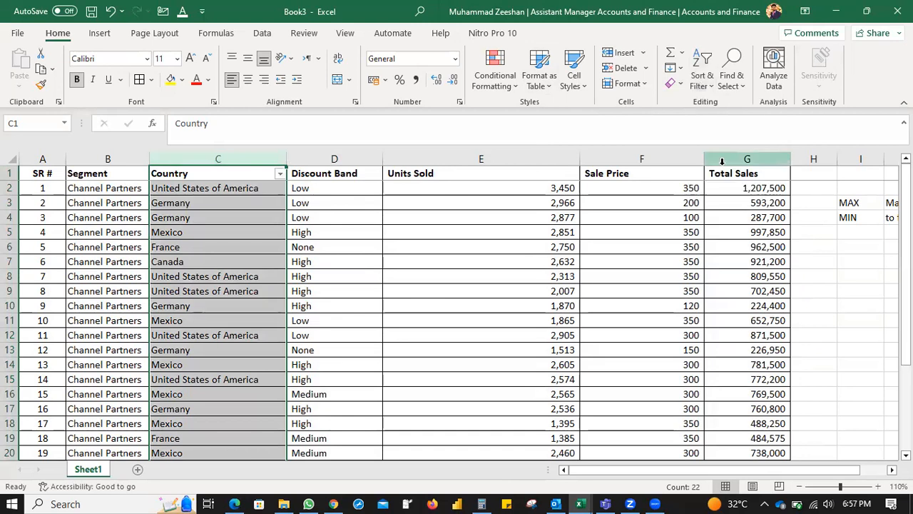
left_click(437, 249)
Filter the Country column to show only Canada.
left_click(279, 173)
left_click(170, 337)
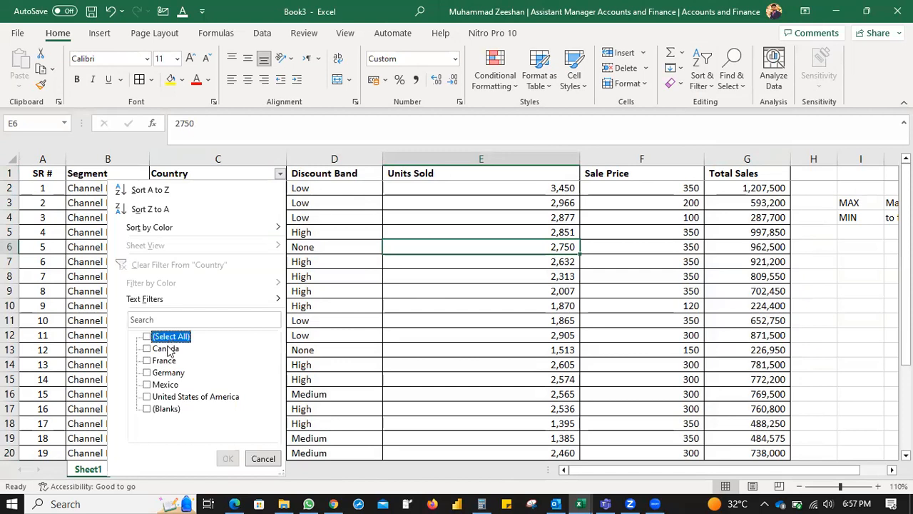
left_click(170, 349)
left_click(227, 458)
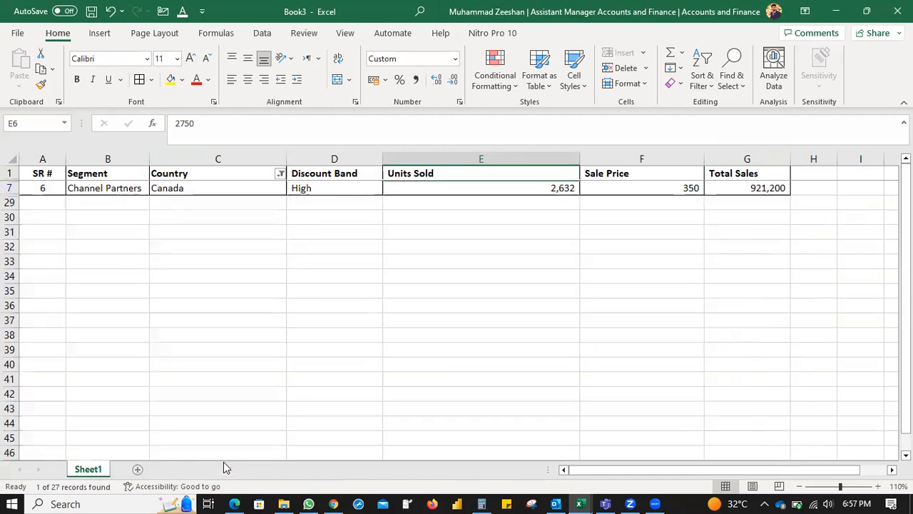
Change the Country filter to show only Germany instead of Canada.
left_click(280, 173)
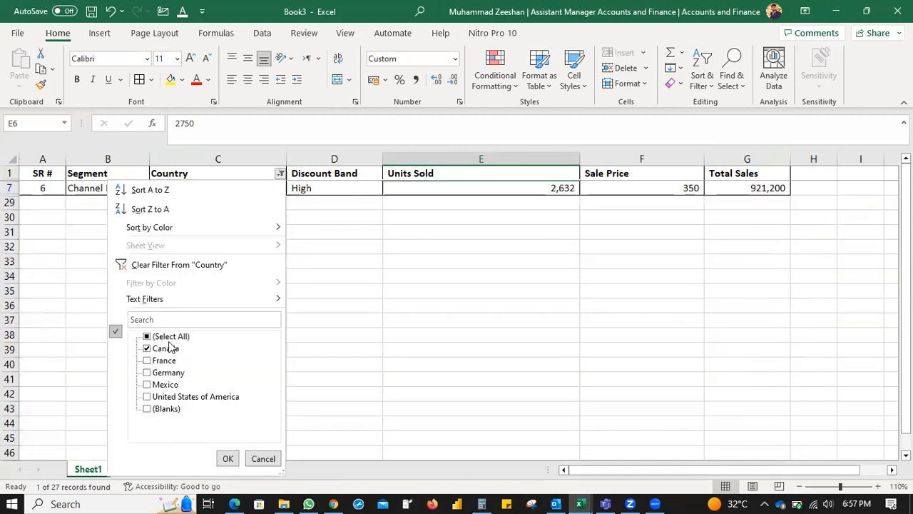
left_click(163, 349)
left_click(159, 373)
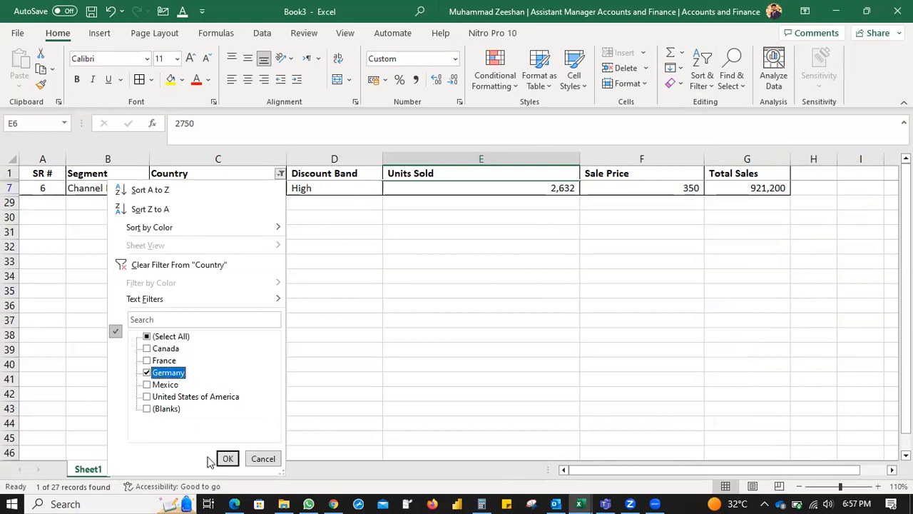
left_click(228, 458)
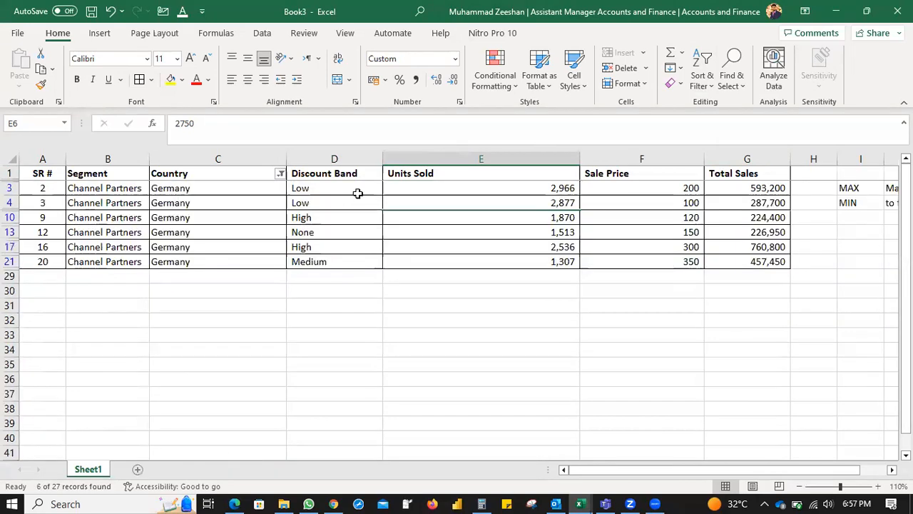
Highlight the headers from Discount Band to Total Sales that lack filters, and clear the Country filter criteria.
left_click_drag(348, 168, 713, 183)
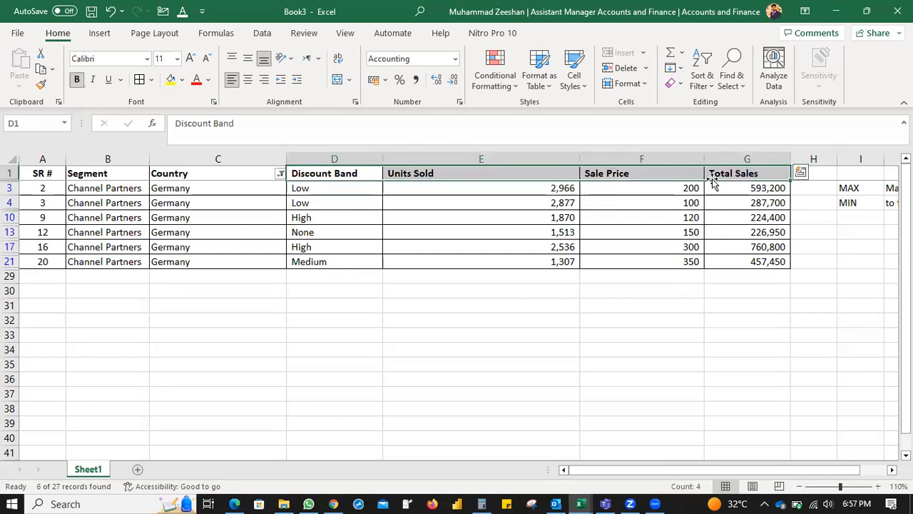
key("alt")
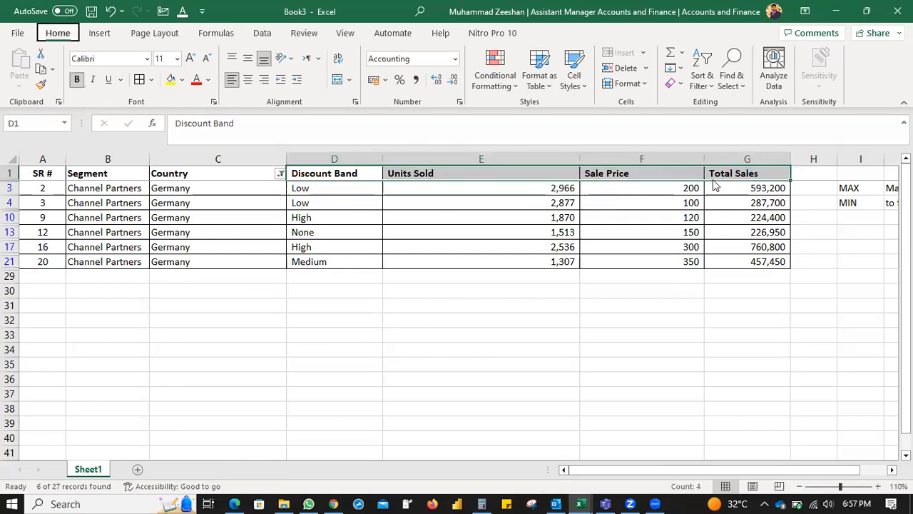
key("a")
key("c")
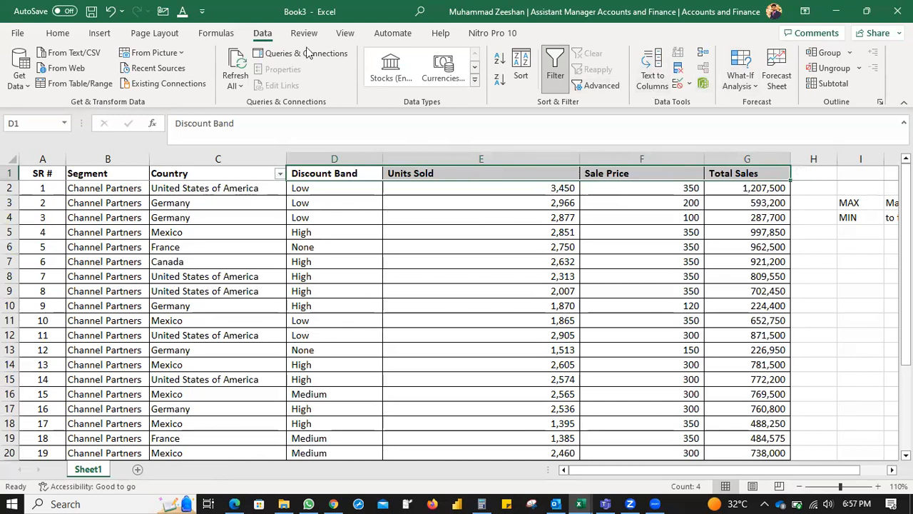
Replace the Country-only filter with a filter on the entire sales table, from SR # through Total Sales, rows 1 to 22.
left_click(305, 230)
left_click_drag(43, 173, 761, 418)
left_click(555, 68)
left_click(373, 288)
Filter the Country column to show only United States of America.
left_click(280, 173)
left_click(173, 336)
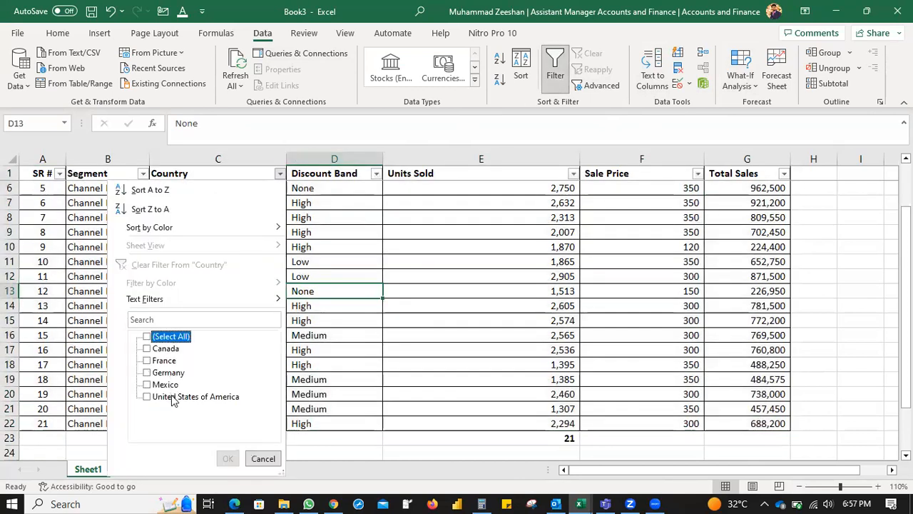
left_click(173, 397)
left_click(228, 458)
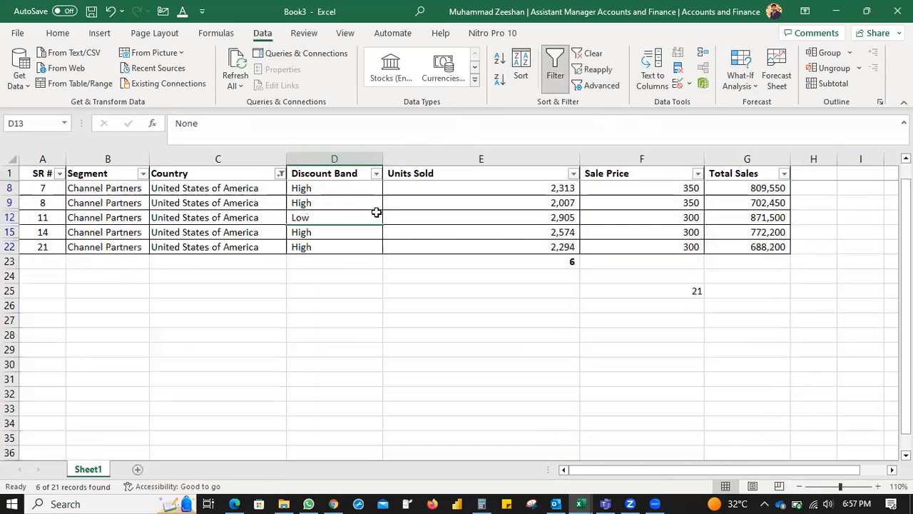
Filter the Discount Band column to show only Low.
left_click(376, 173)
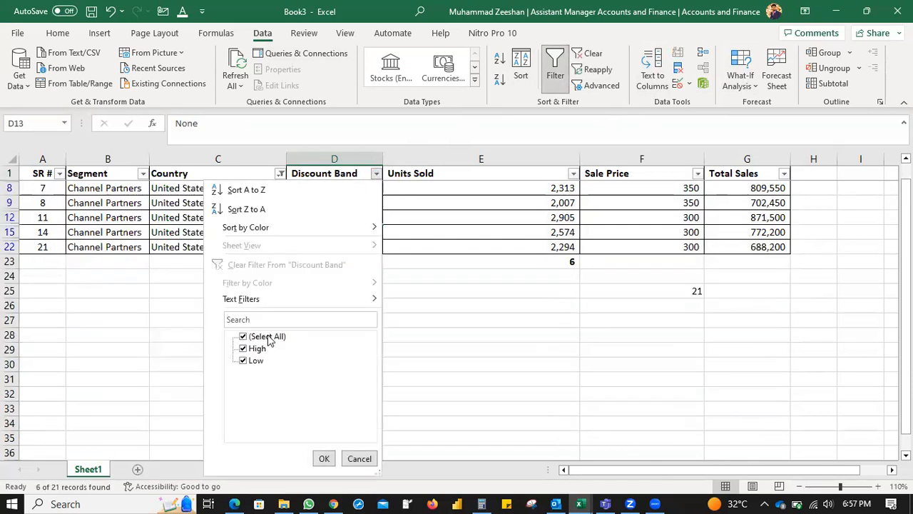
left_click(269, 338)
left_click(255, 361)
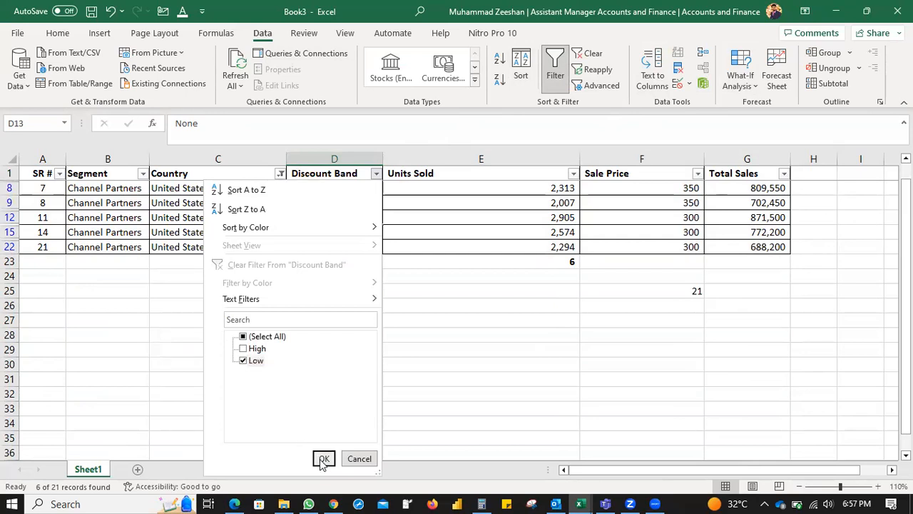
left_click(322, 459)
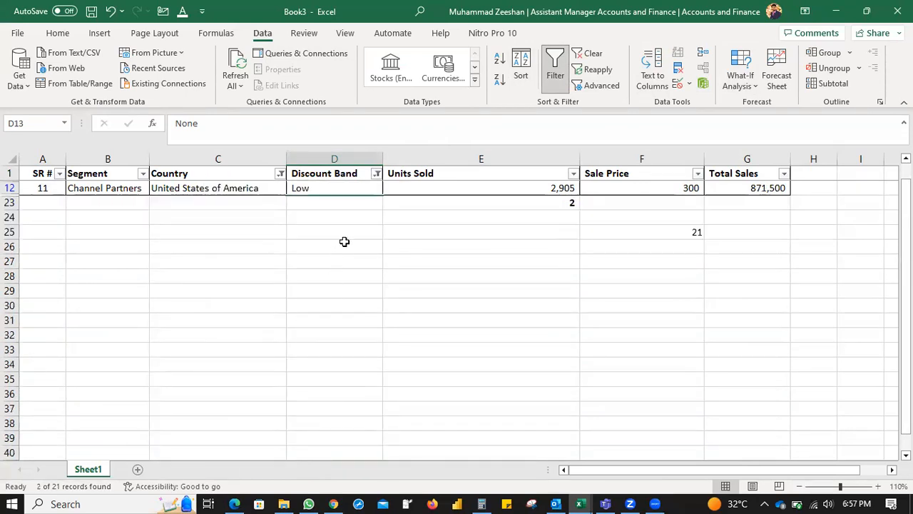
Clear the Country and Discount Band filter criteria so that all table rows are shown.
key("alt")
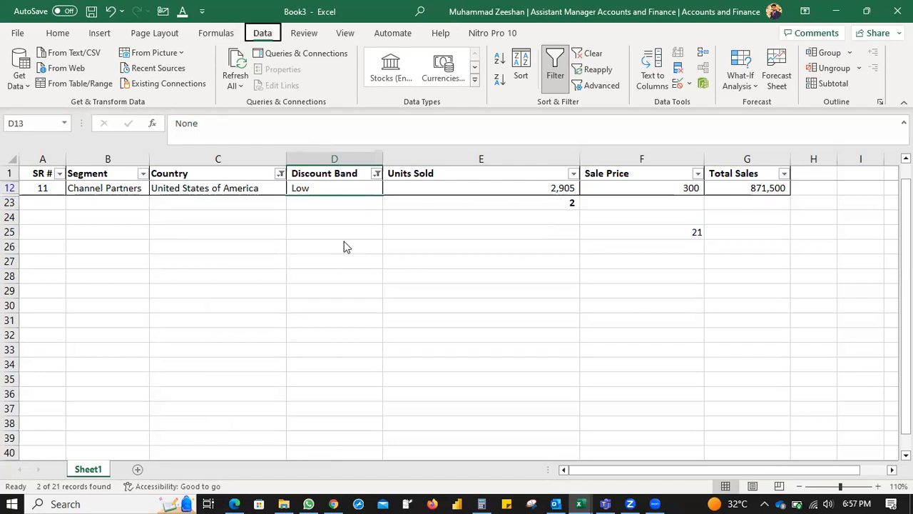
key("a")
key("c")
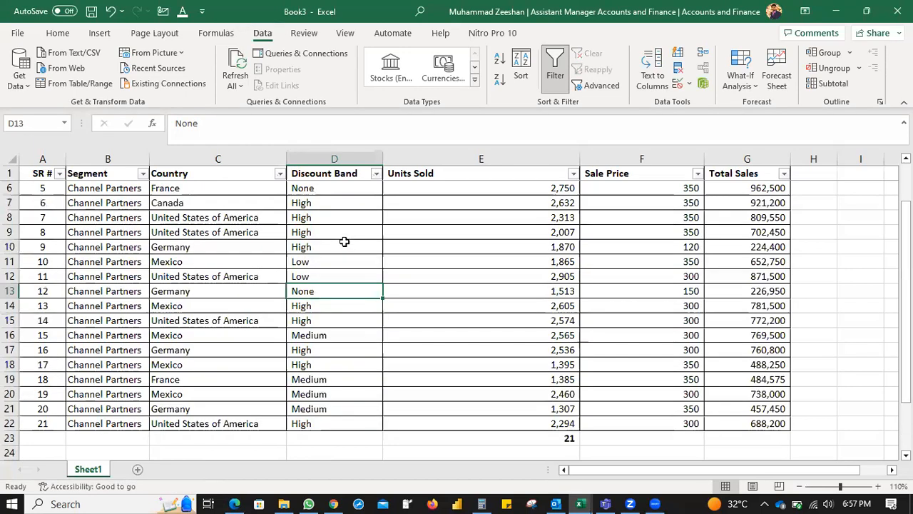
left_click(376, 174)
left_click(573, 173)
left_click(572, 173)
mouse_move(509, 301)
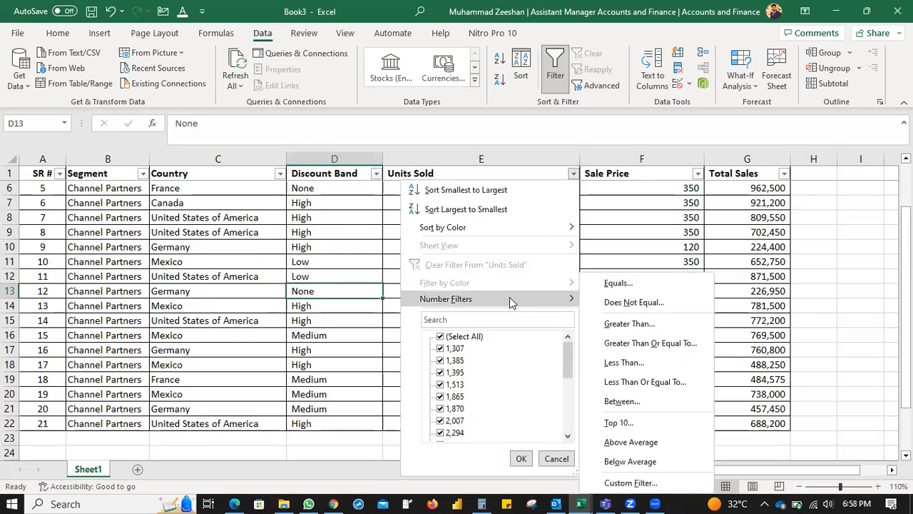
left_click(633, 302)
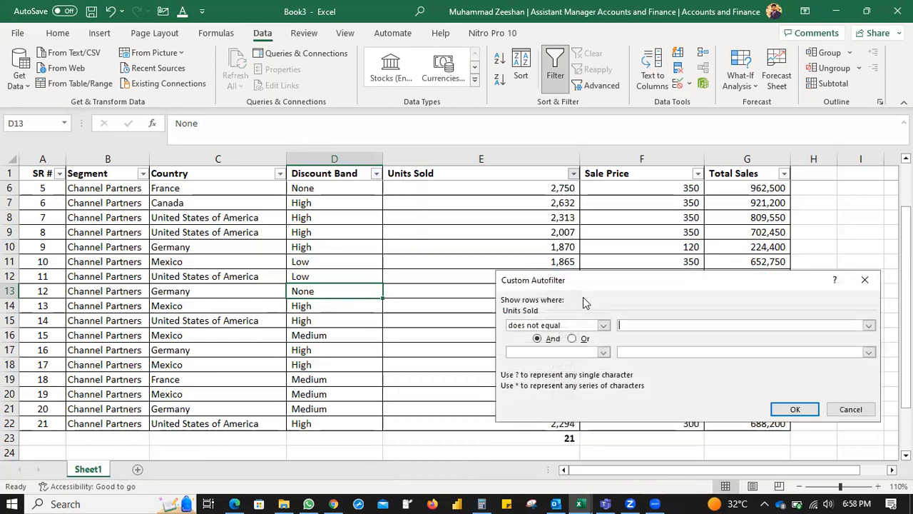
key("Escape")
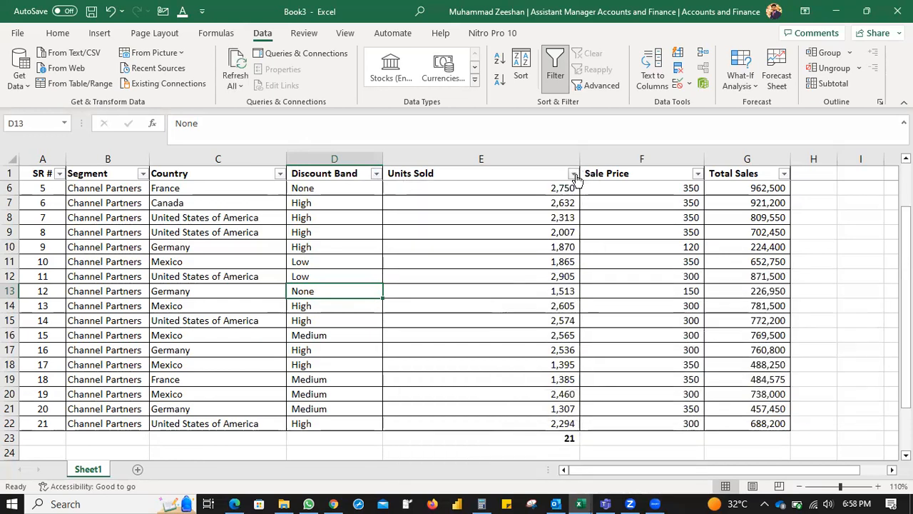
Filter Units Sold with a Less Than condition that keeps values of 1,870 and below, and check the SUBTOTAL formula in E23.
left_click(573, 173)
mouse_move(563, 299)
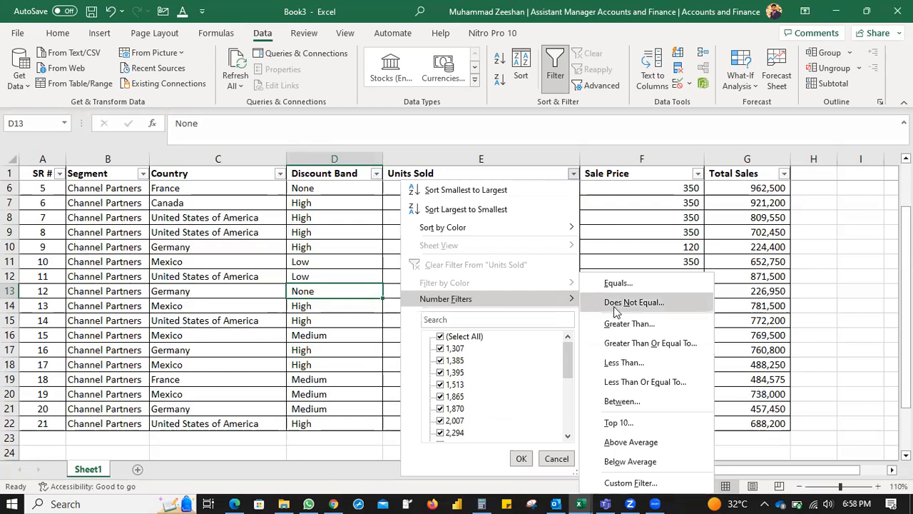
left_click(625, 363)
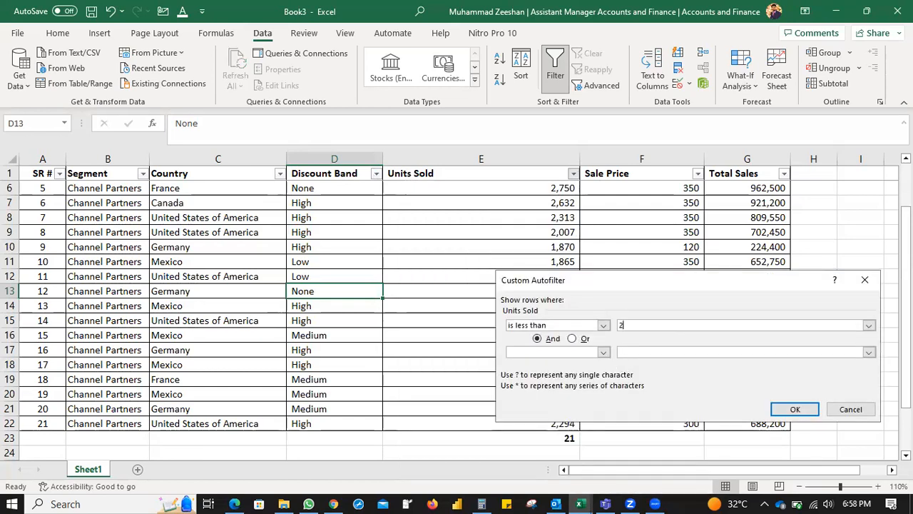
left_click(794, 411)
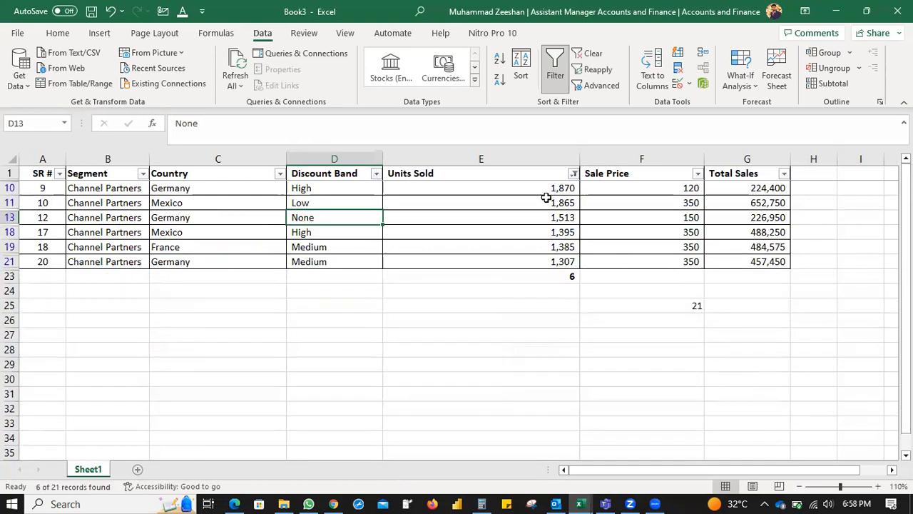
left_click(561, 278)
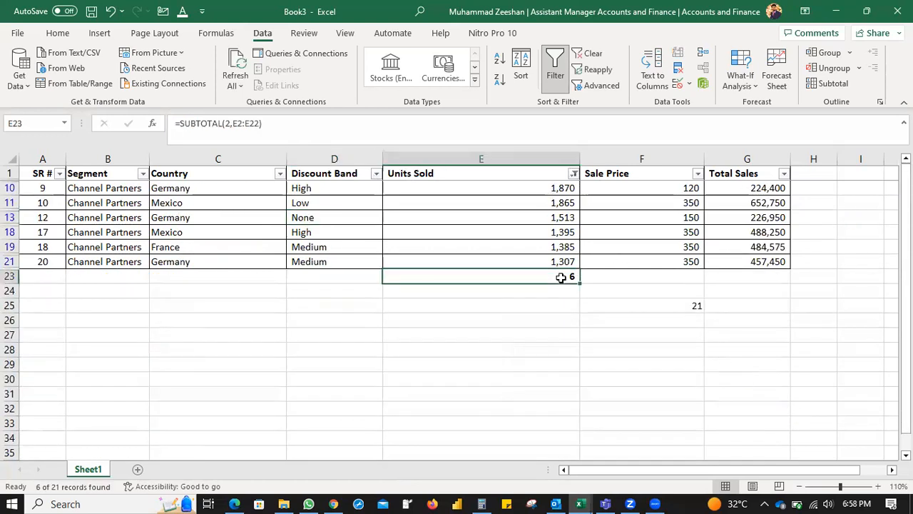
Clear the filter from the Units Sold column so that all table rows are shown.
left_click(573, 175)
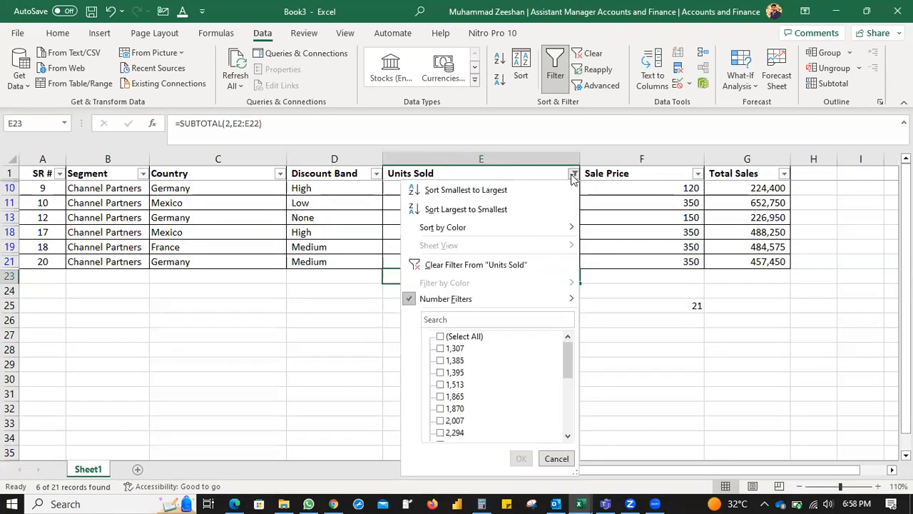
left_click(476, 263)
left_click(478, 263)
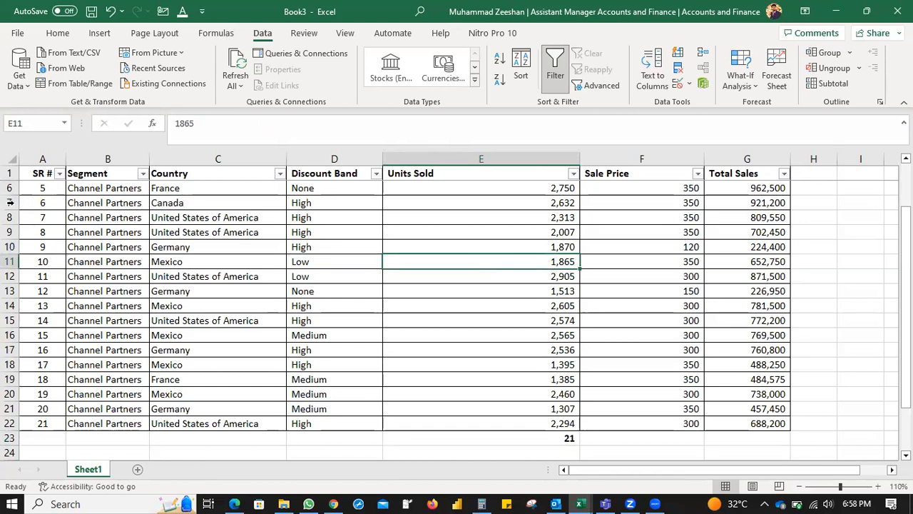
Fill the table cells A7:G10 with yellow.
left_click_drag(10, 202, 4, 249)
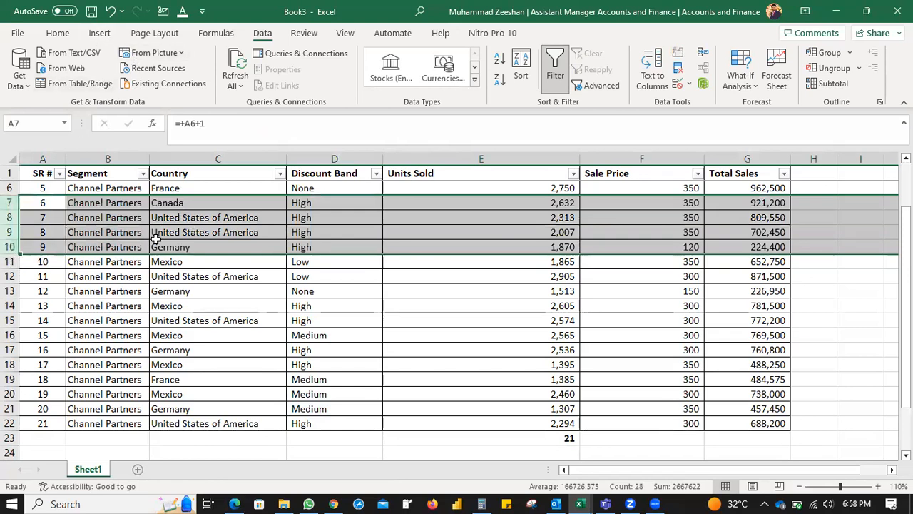
left_click(156, 240)
left_click_drag(48, 205, 744, 249)
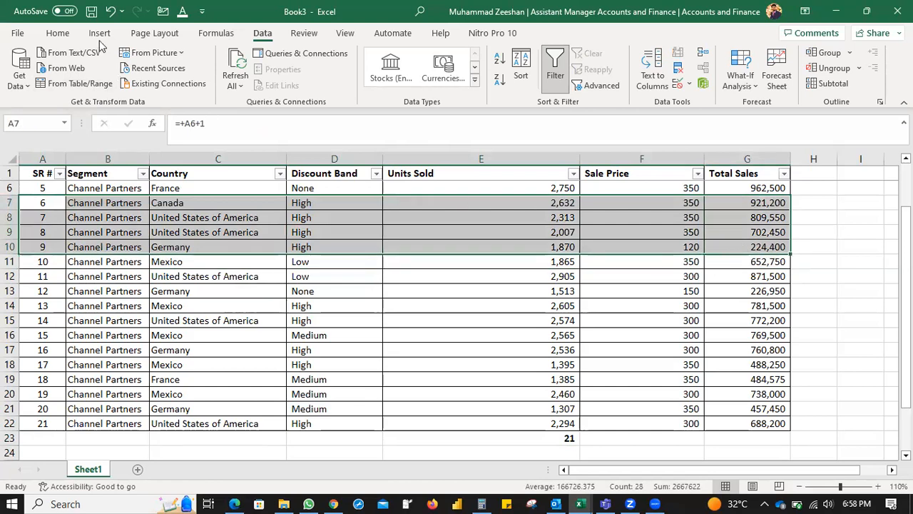
left_click(54, 34)
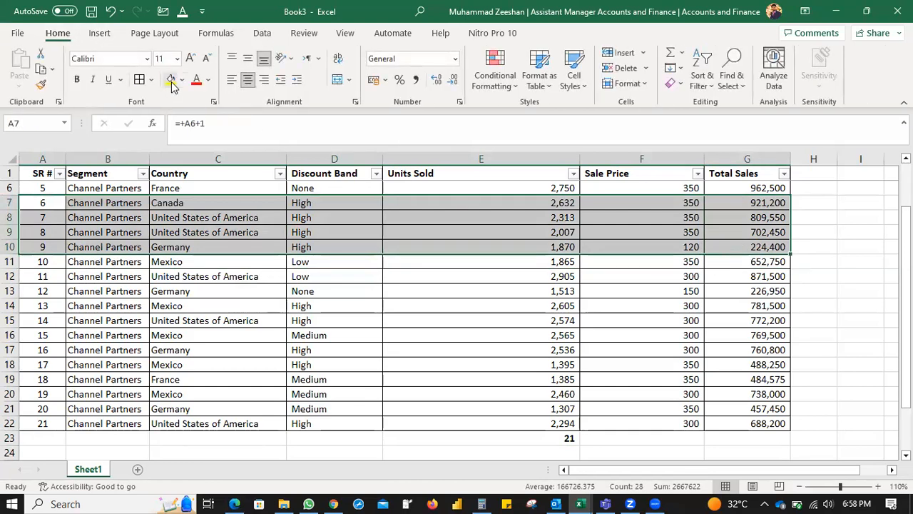
left_click(172, 82)
left_click(332, 267)
left_click(192, 307)
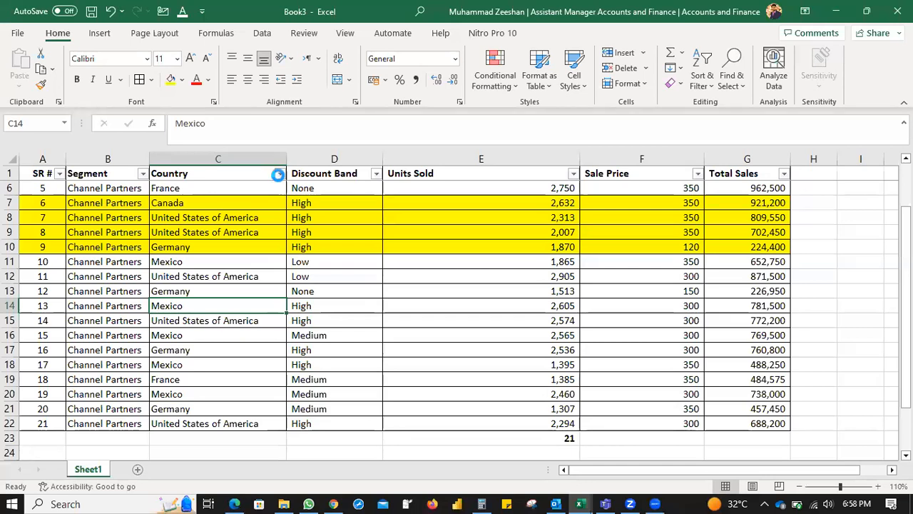
Check the cell colors offered by the Country column's color filter, and close it without filtering.
left_click(279, 174)
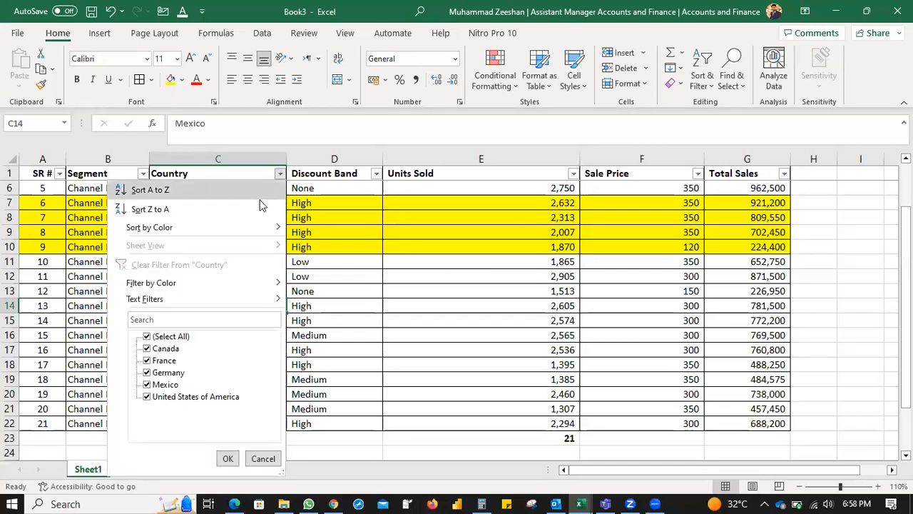
mouse_move(201, 284)
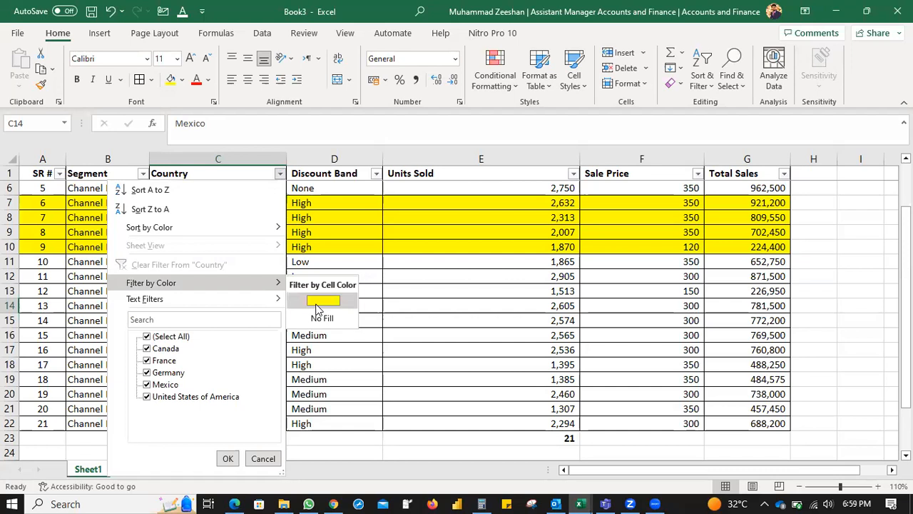
left_click(23, 299)
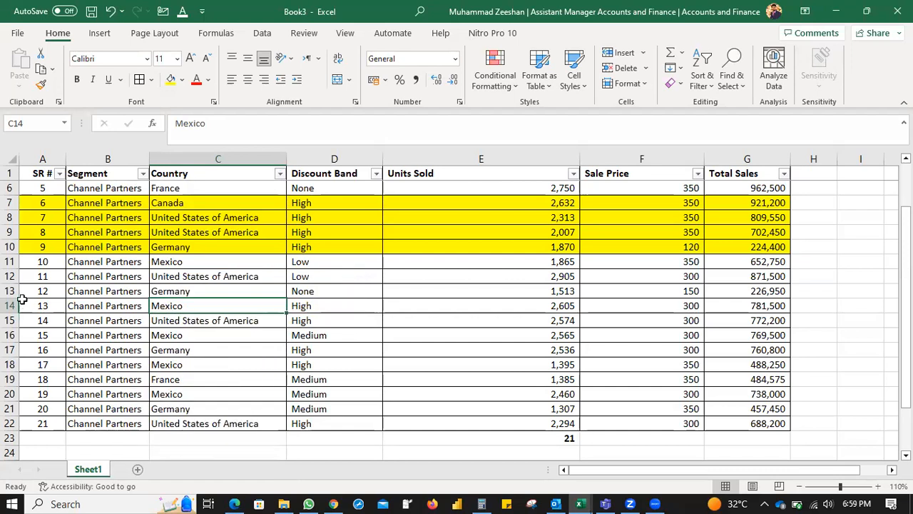
Fill the table cells A14:G17 with a medium blue theme color.
left_click_drag(10, 306, 17, 355)
left_click(61, 369)
left_click_drag(43, 306, 760, 352)
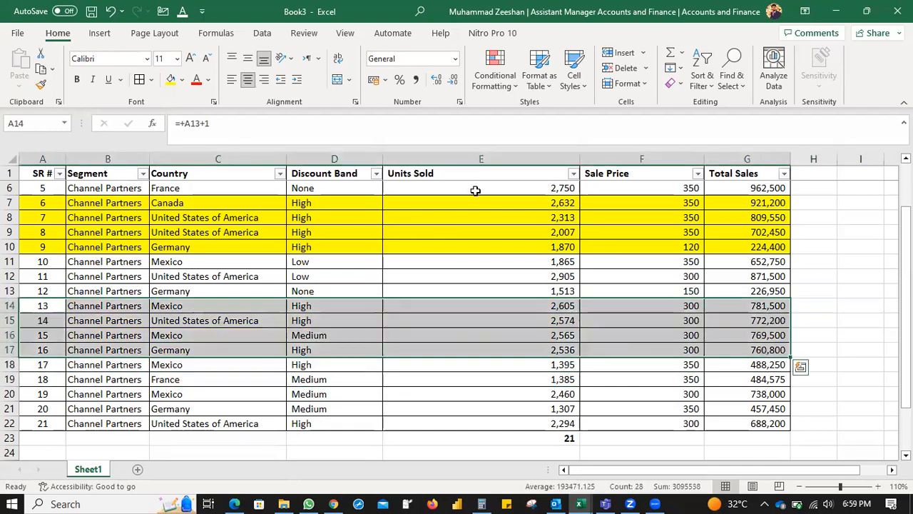
left_click(182, 79)
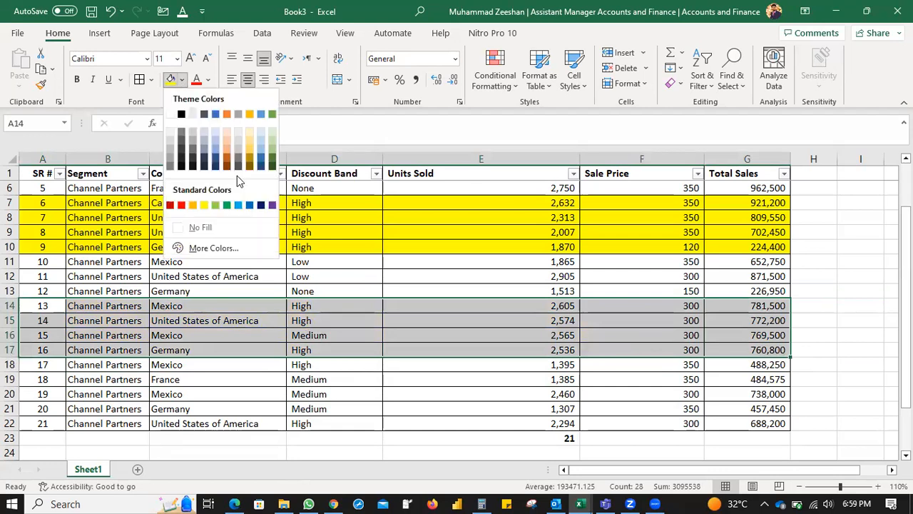
left_click(215, 152)
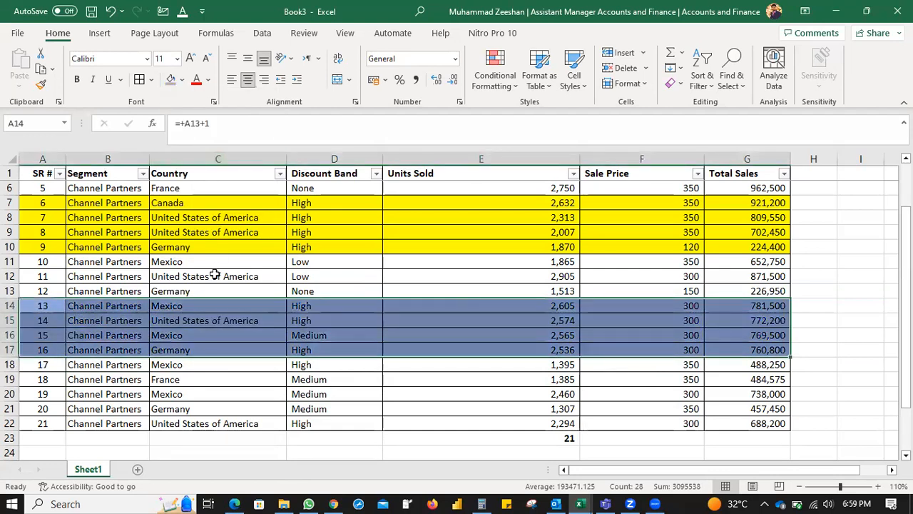
left_click(215, 275)
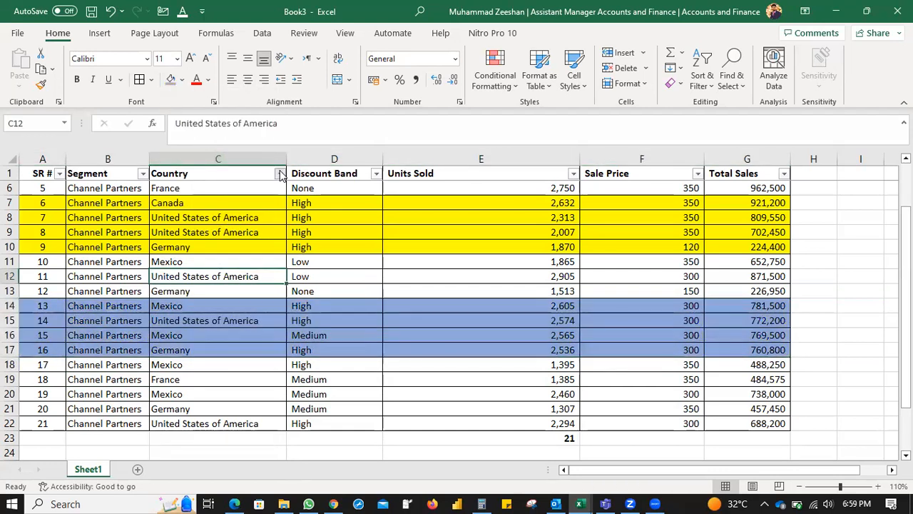
Filter the Country column by the yellow cell color, and switch the filter to the blue cell color.
left_click(280, 173)
mouse_move(242, 285)
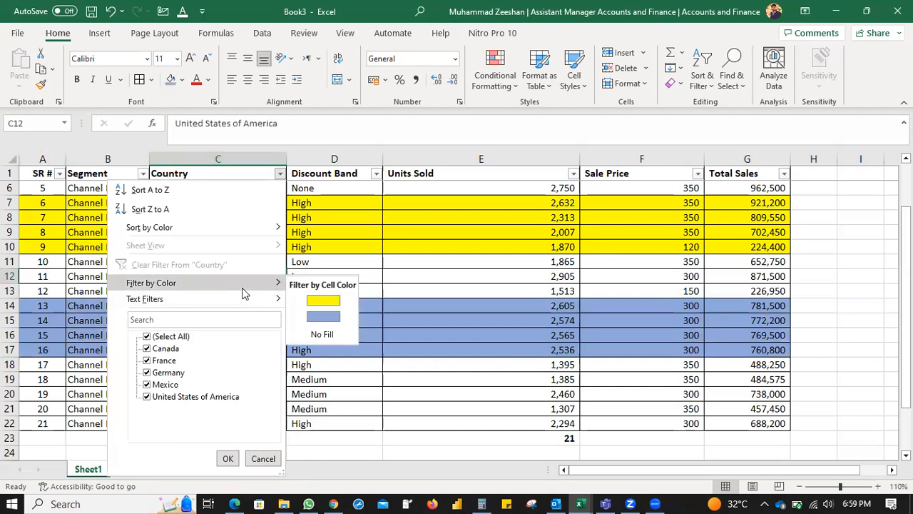
left_click(310, 300)
left_click(281, 173)
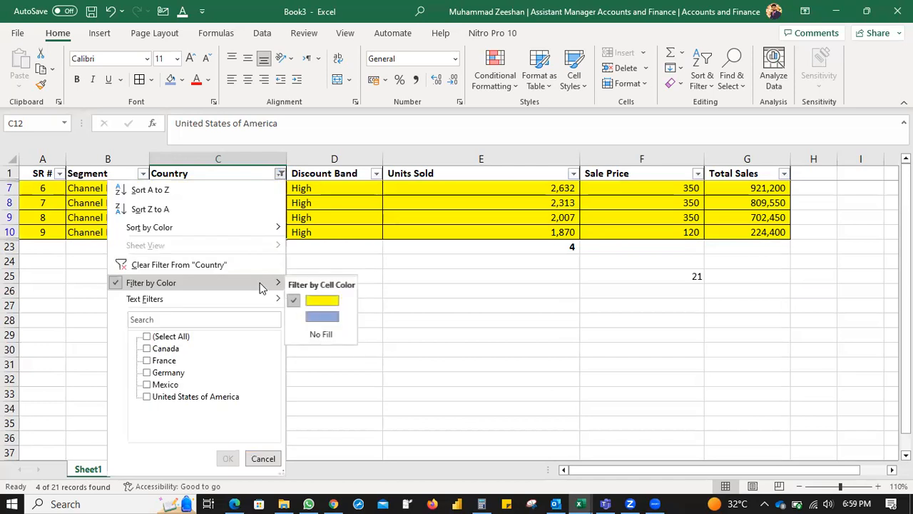
left_click(322, 316)
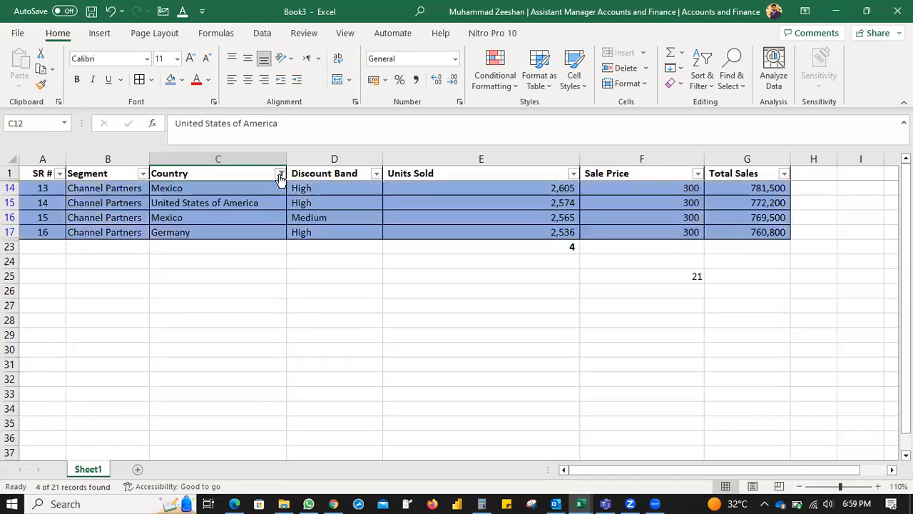
Filter the Country column by color to show only rows with no fill.
left_click(280, 174)
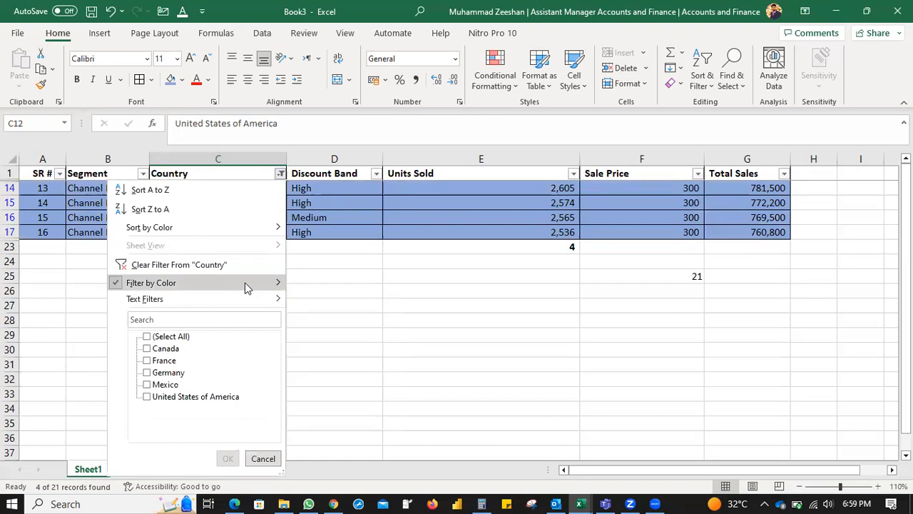
mouse_move(247, 286)
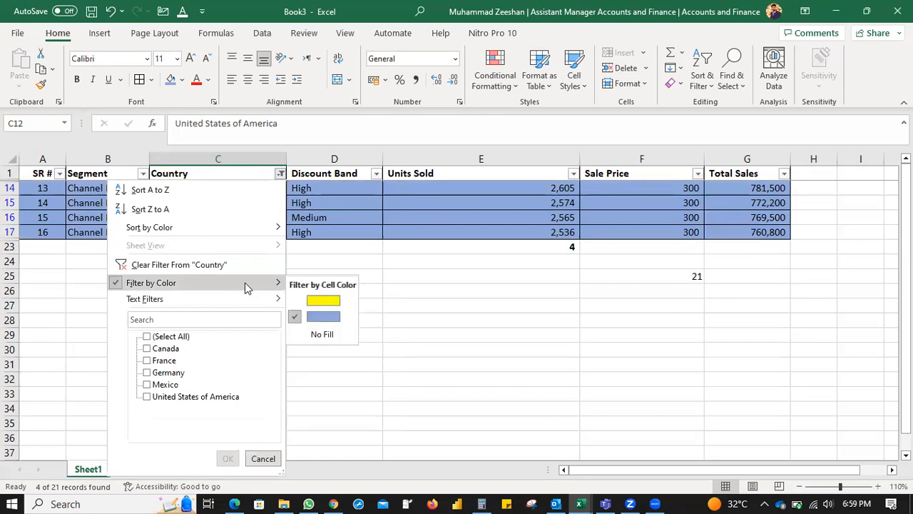
left_click(314, 335)
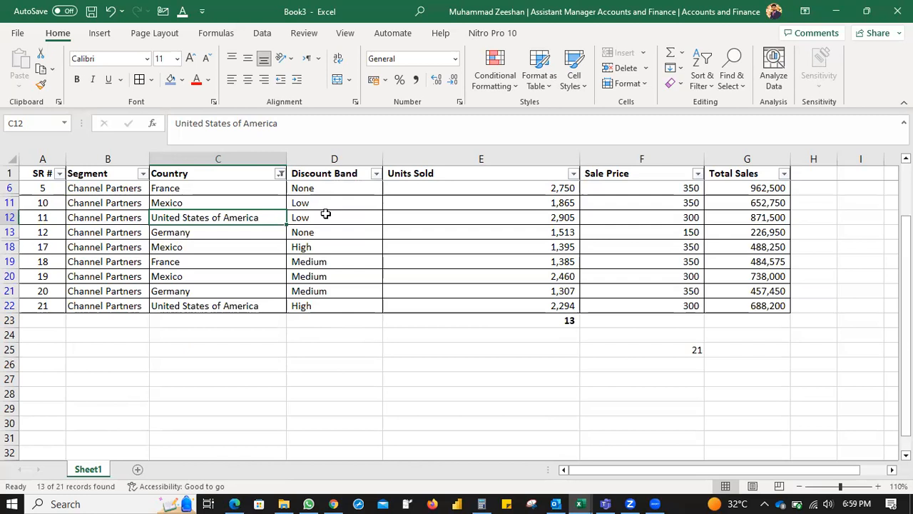
Clear the color filter from the Country column so that every table row is shown.
key("alt")
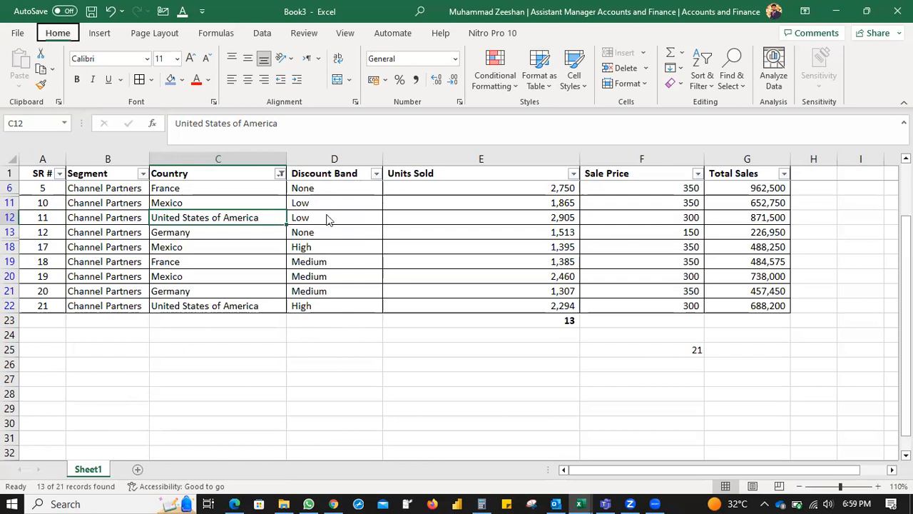
key("a")
key("Escape")
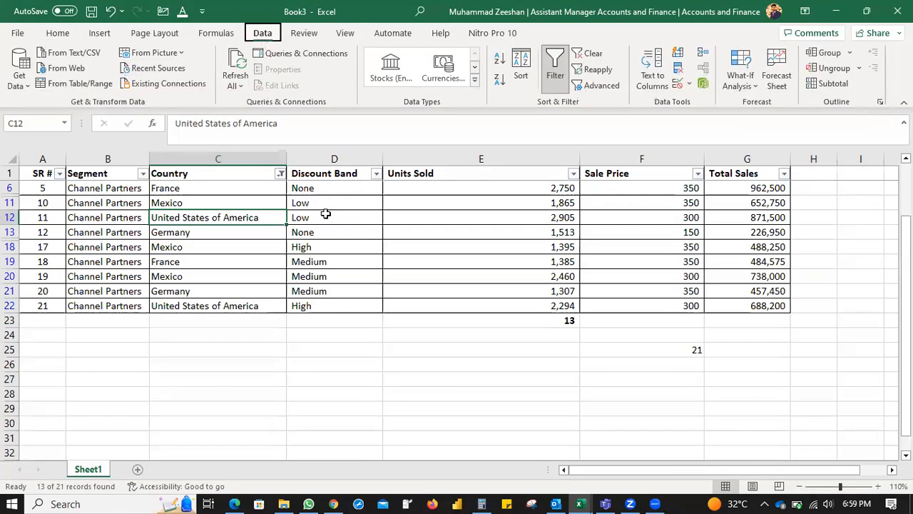
key("Escape")
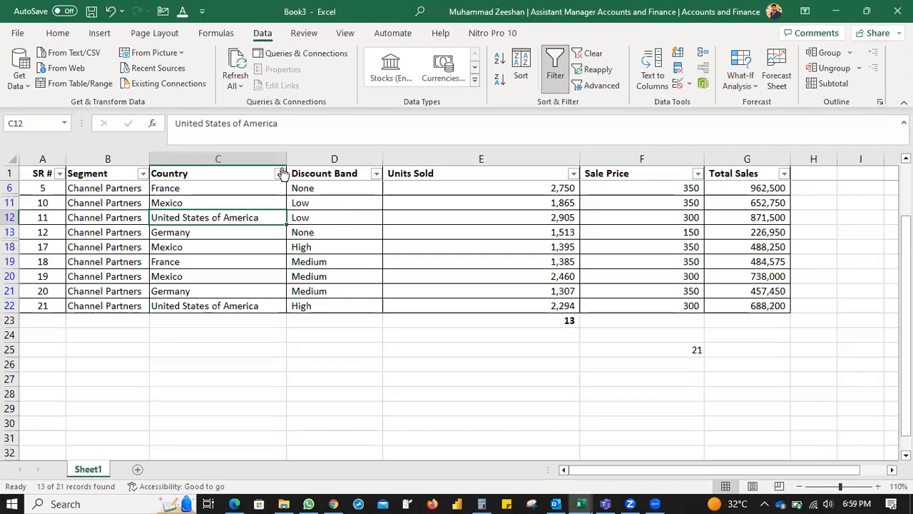
left_click(281, 175)
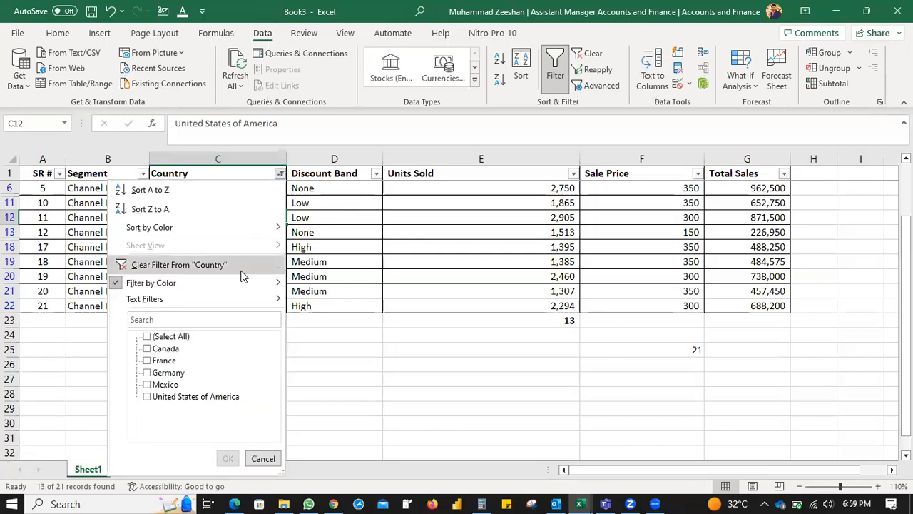
left_click(240, 268)
left_click(440, 243)
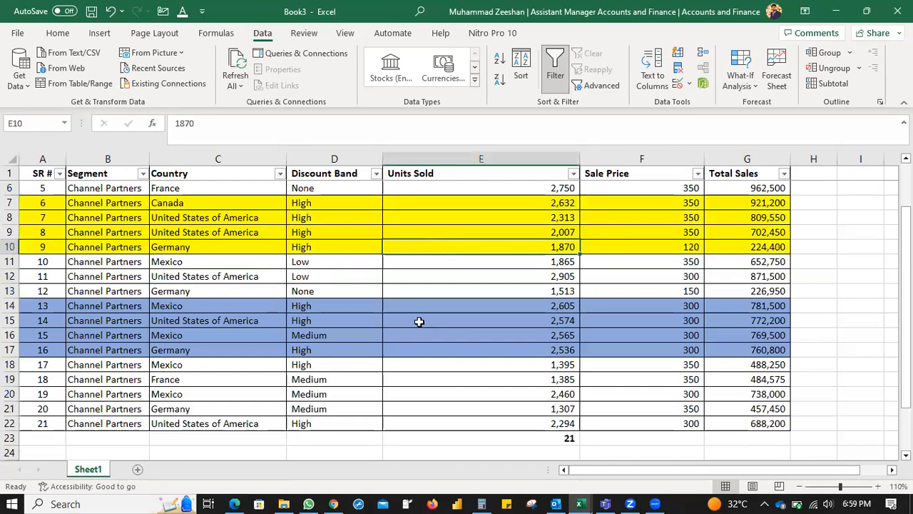
scroll(419, 321, "down", 2)
scroll(418, 322, "up", 4)
scroll(419, 321, "down", 6)
scroll(419, 321, "up", 5)
scroll(418, 322, "down", 2)
scroll(418, 322, "down", 4)
scroll(419, 321, "up", 5)
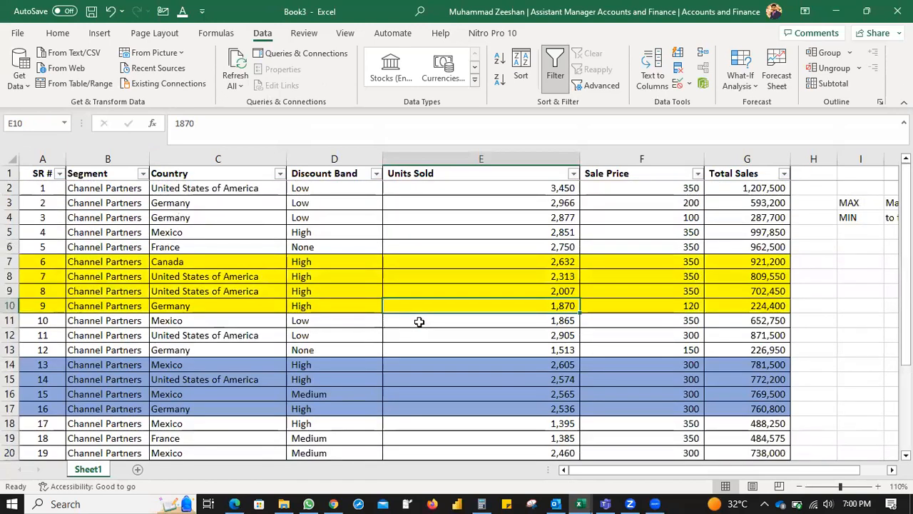
Examine the color and text filter options of the Country column and the color filter options of Units Sold, without applying any.
left_click(279, 175)
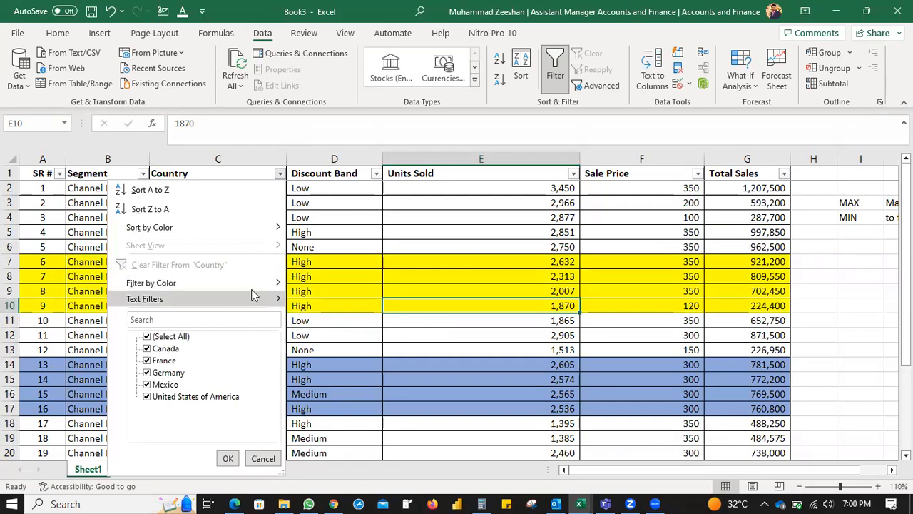
mouse_move(259, 290)
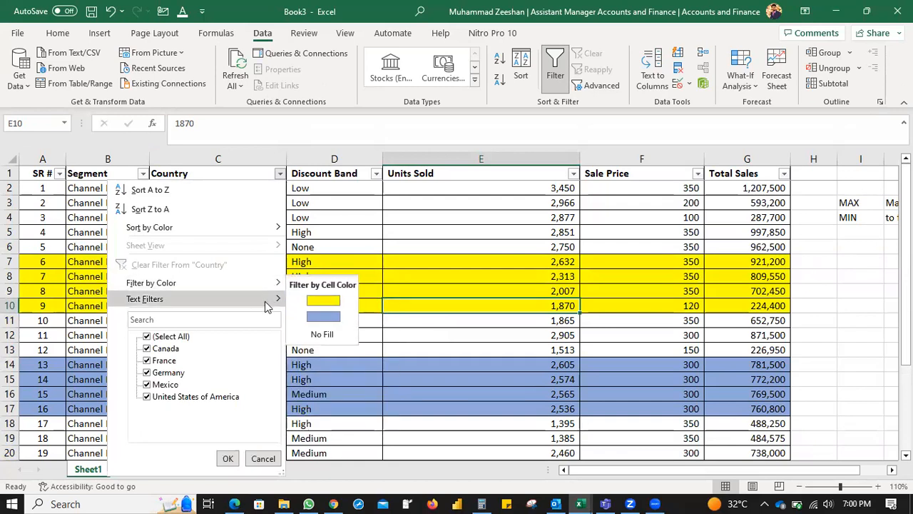
mouse_move(279, 305)
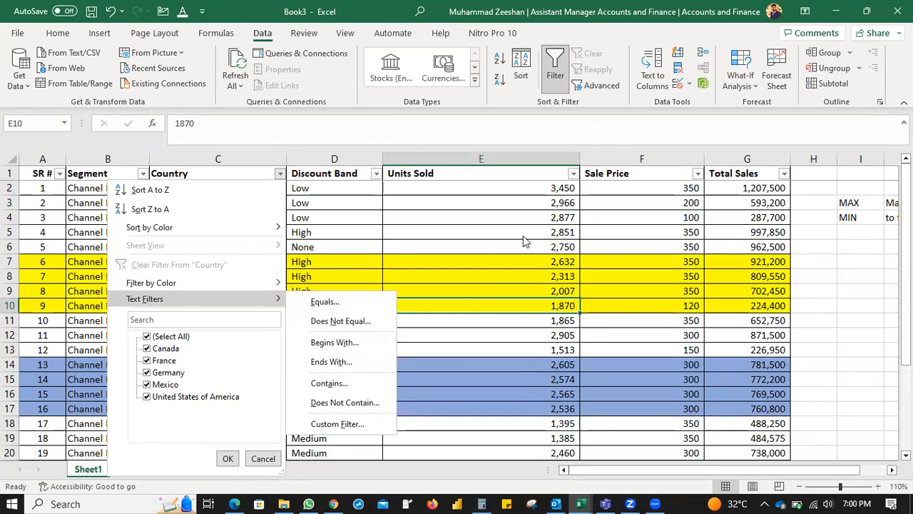
left_click(620, 134)
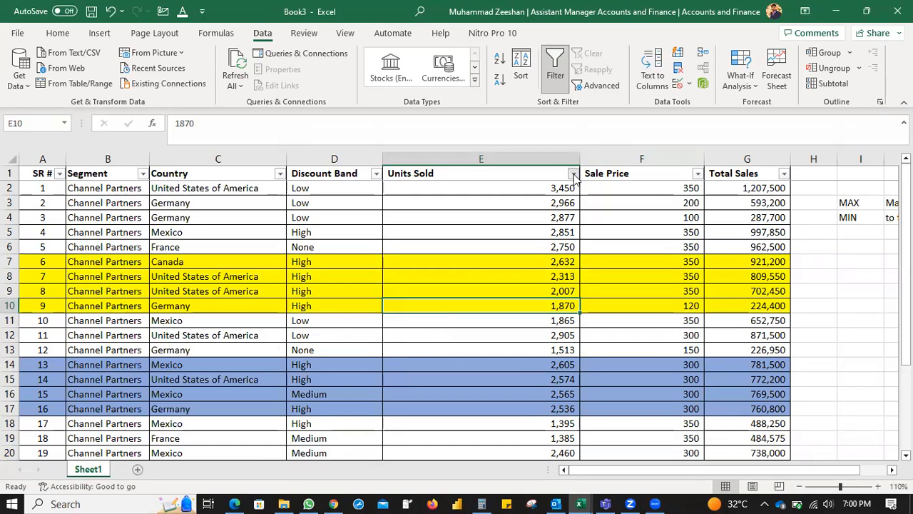
left_click(573, 173)
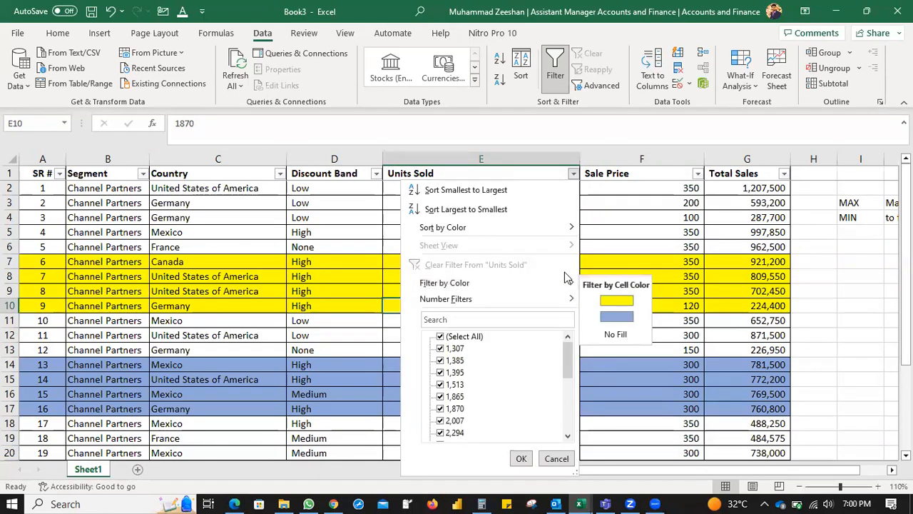
mouse_move(539, 285)
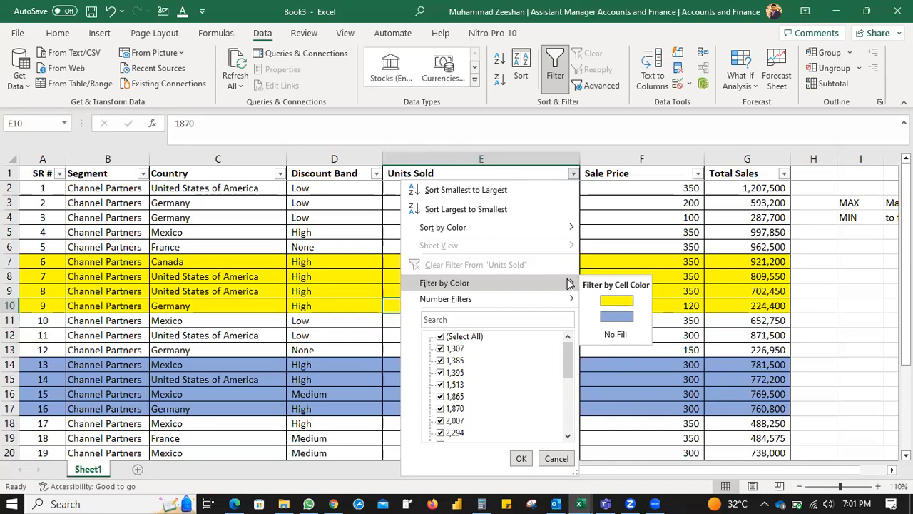
key("Escape")
key("Escape")
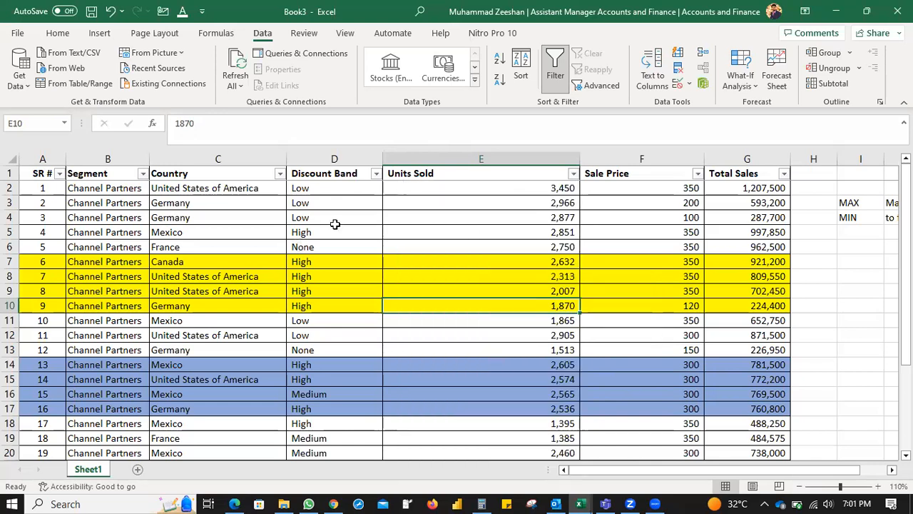
Filter Units Sold with a Greater Than condition of 1500.
double_click(339, 194)
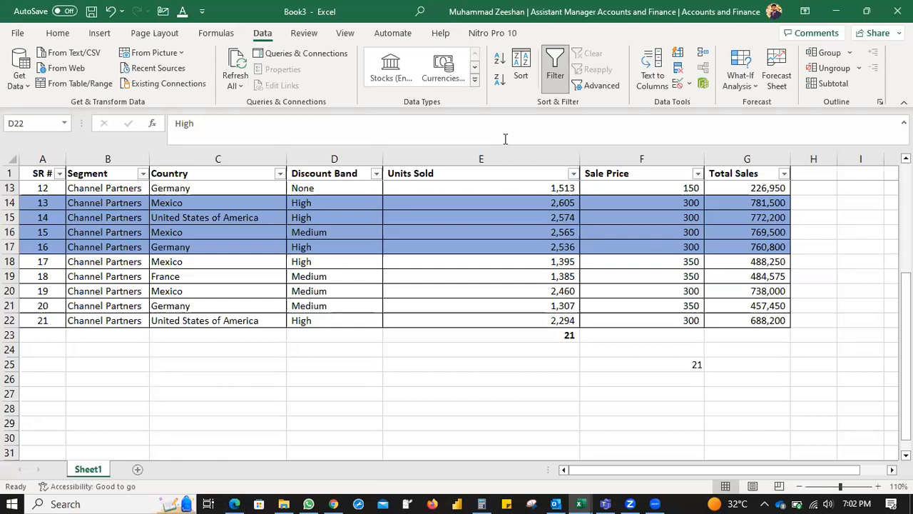
left_click(572, 174)
mouse_move(497, 298)
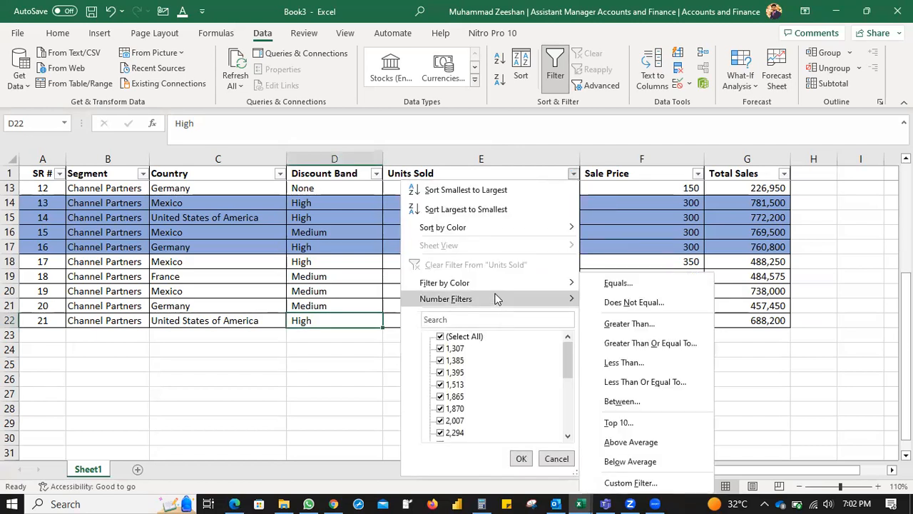
left_click(626, 324)
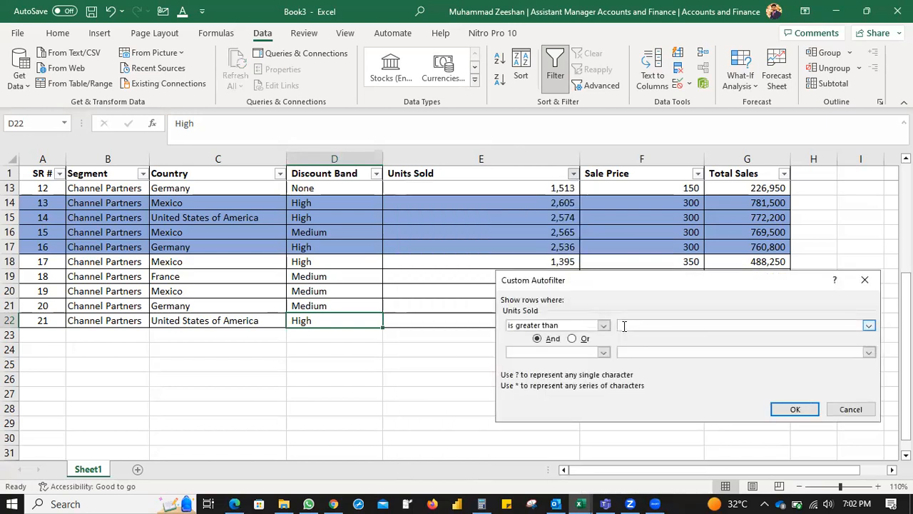
type("1500")
key("Return")
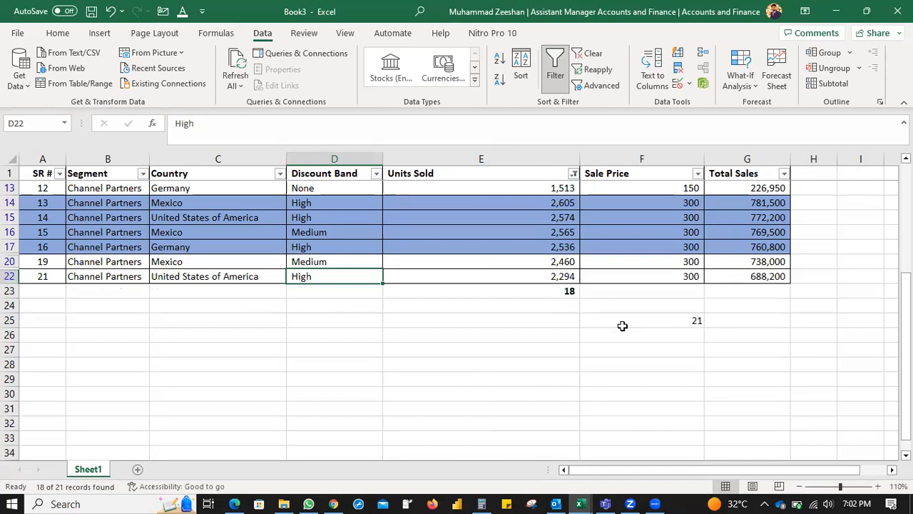